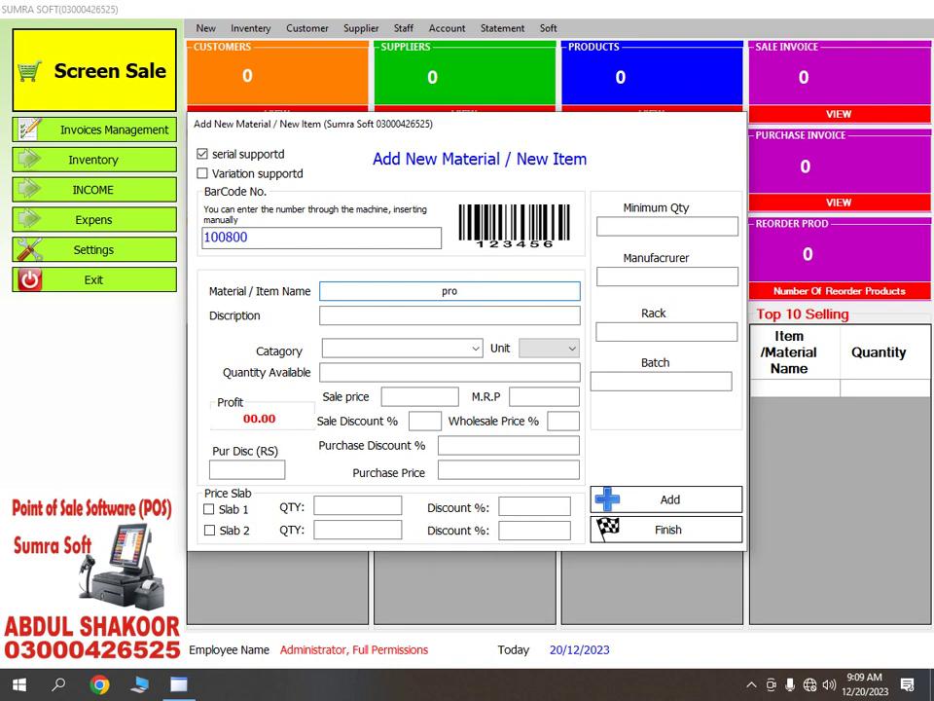
Step: Name the serial-supported item "prod s" and set its category to mix and its unit to piece
text(s)
click(475, 348)
click(475, 365)
click(542, 349)
click(545, 359)
Step: Set the item's available quantity to 2, sale price to 100 and purchase price to 50
click(458, 373)
text(2)
click(420, 396)
text(100)
click(508, 444)
click(510, 469)
text(50)
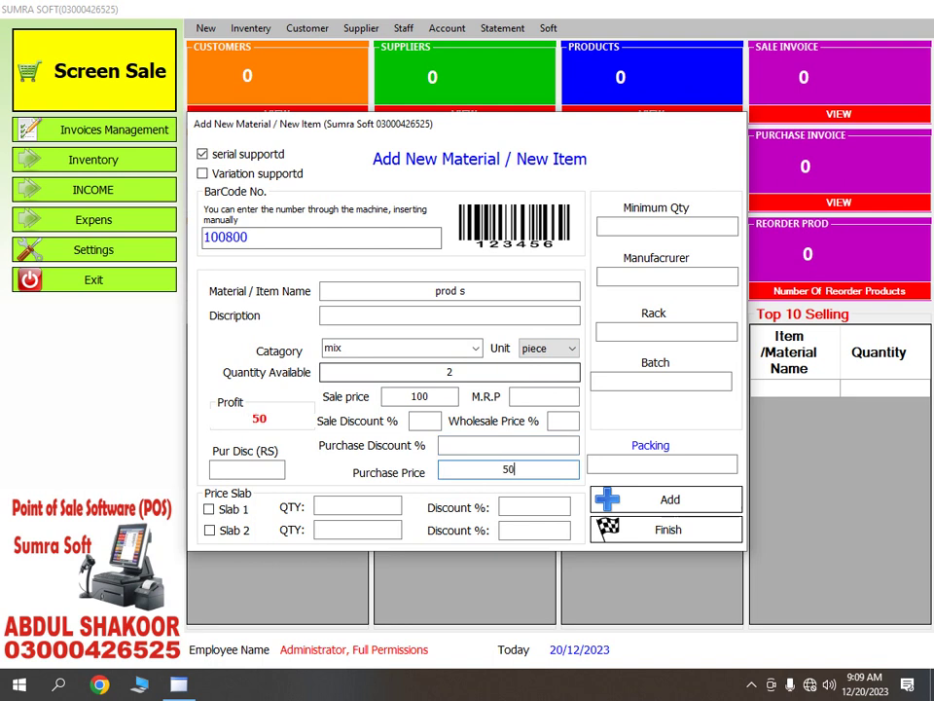
Step: Submit the item and register serial number 456 for it
click(644, 499)
text(123)
key(Return)
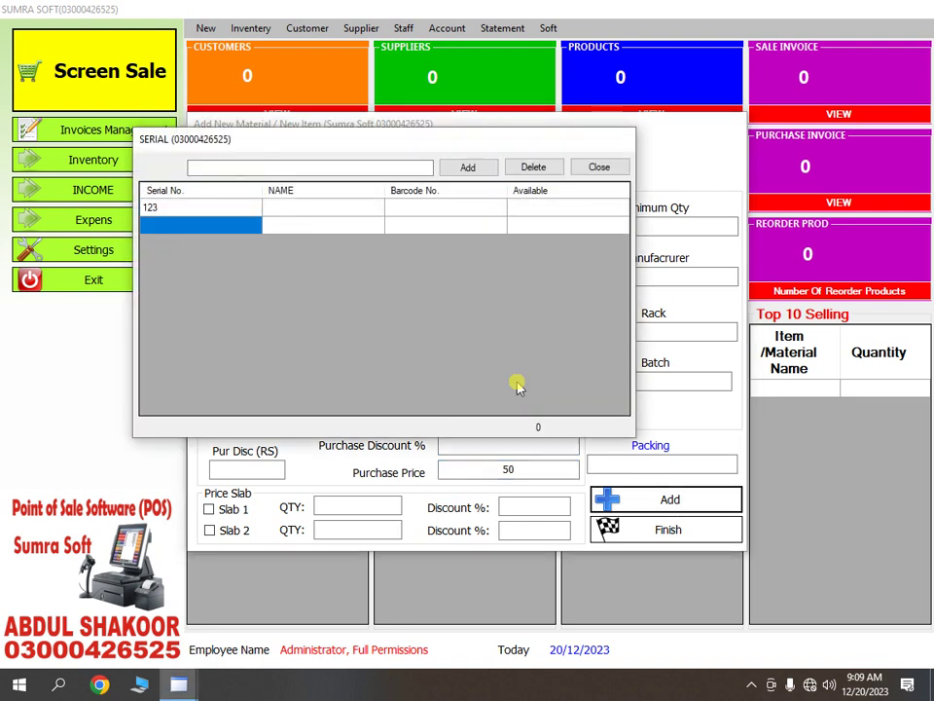
text(456)
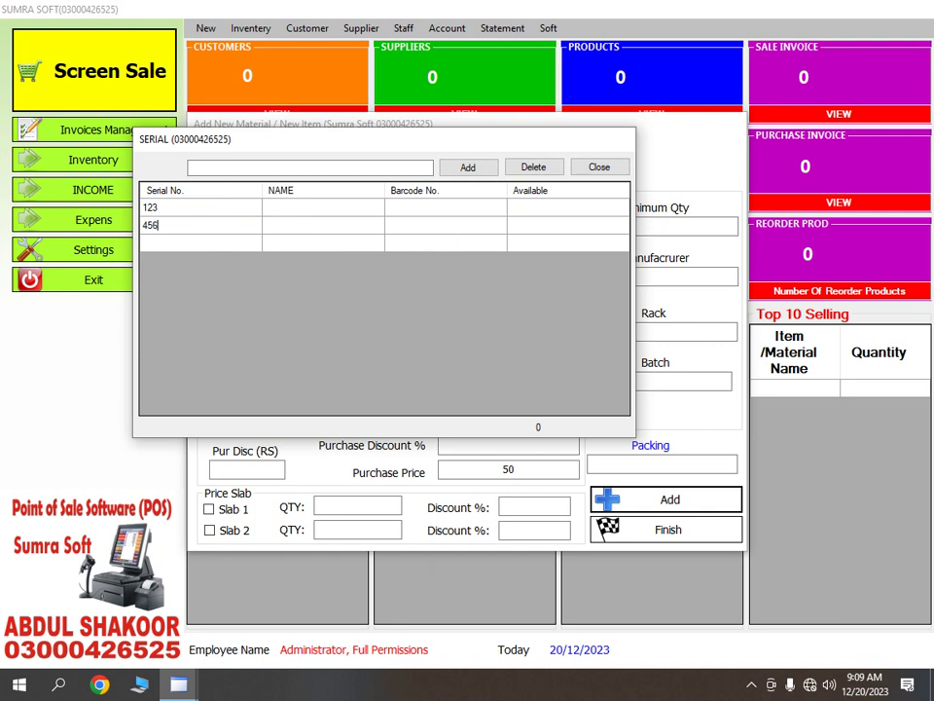
click(424, 169)
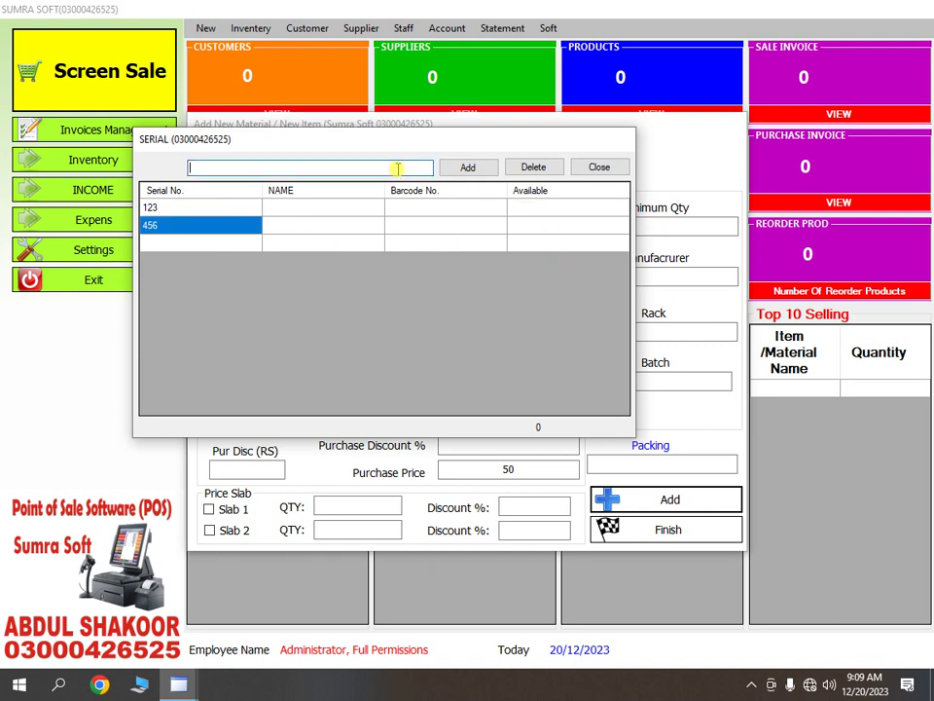
text(456)
key(Return)
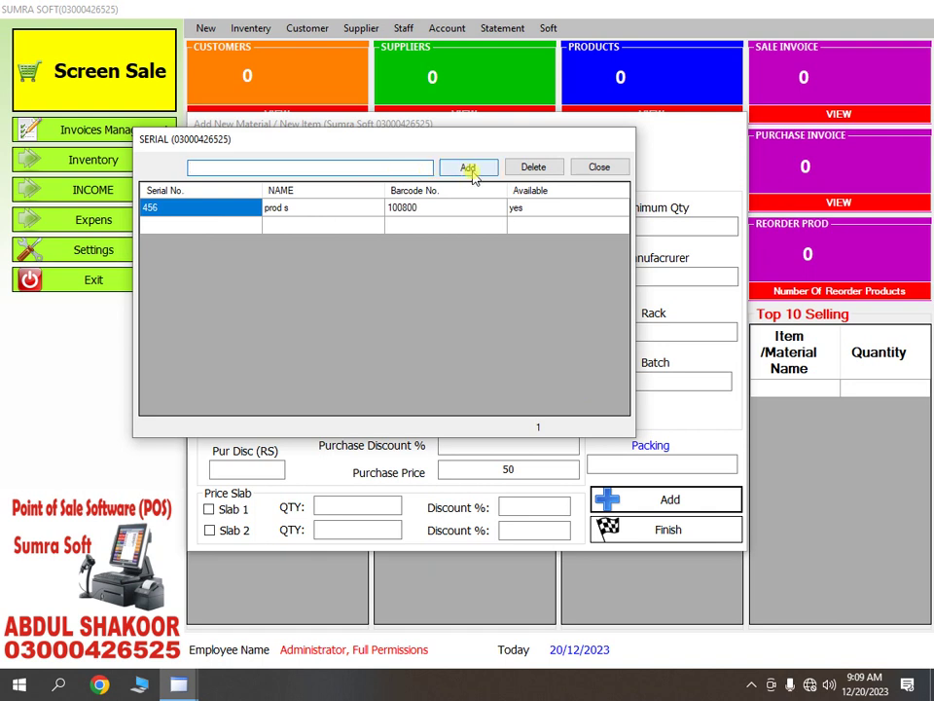
Step: Register serial number 123 as the item's second serial and close the new-item form
click(600, 168)
click(499, 393)
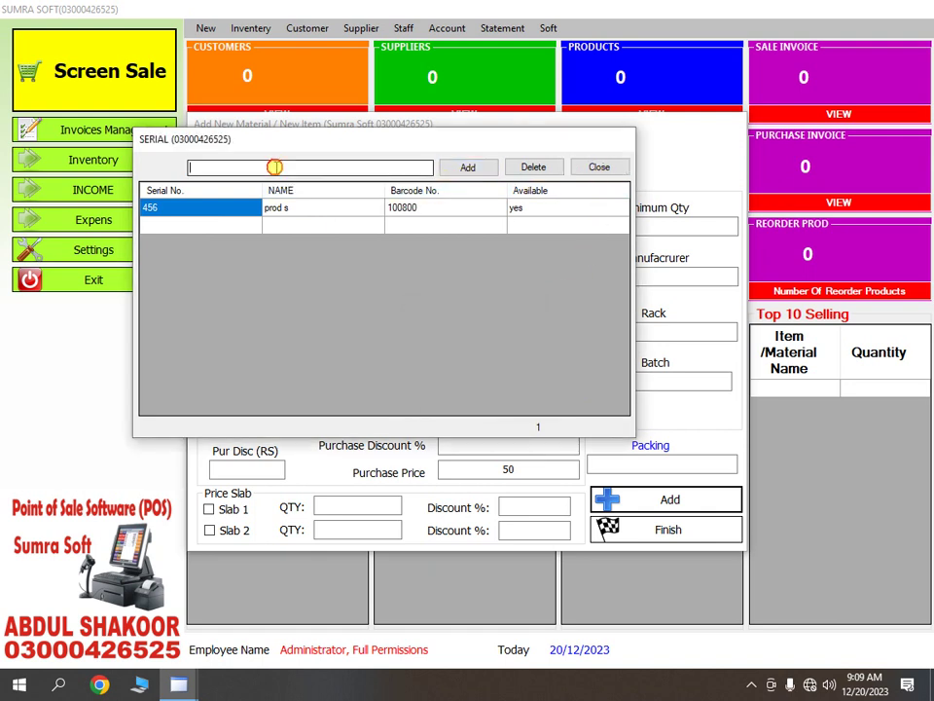
text(123)
key(Return)
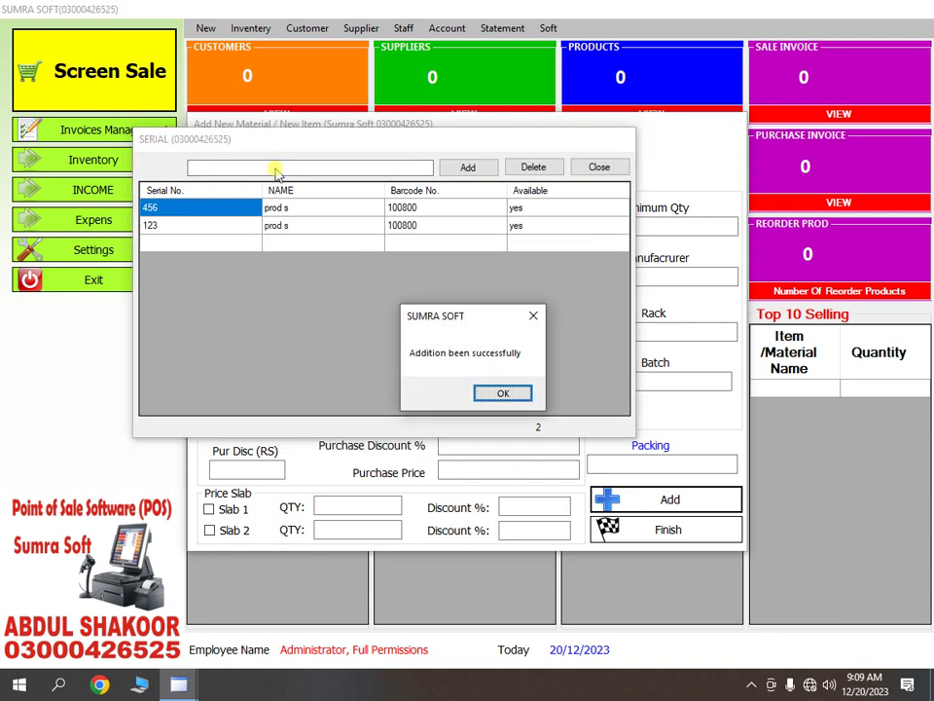
key(Return)
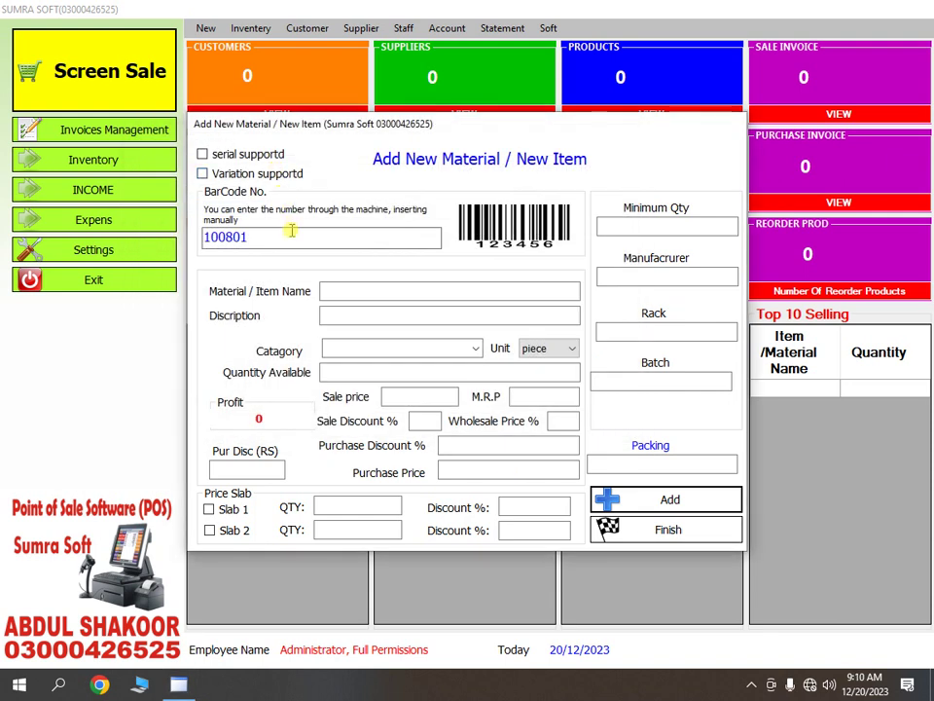
click(203, 173)
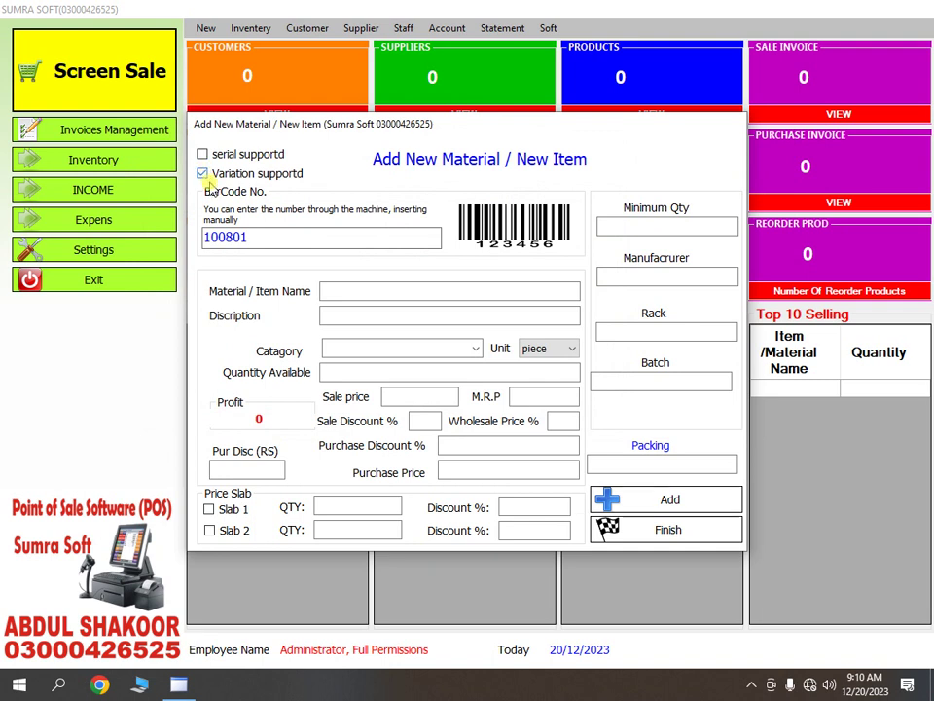
click(668, 530)
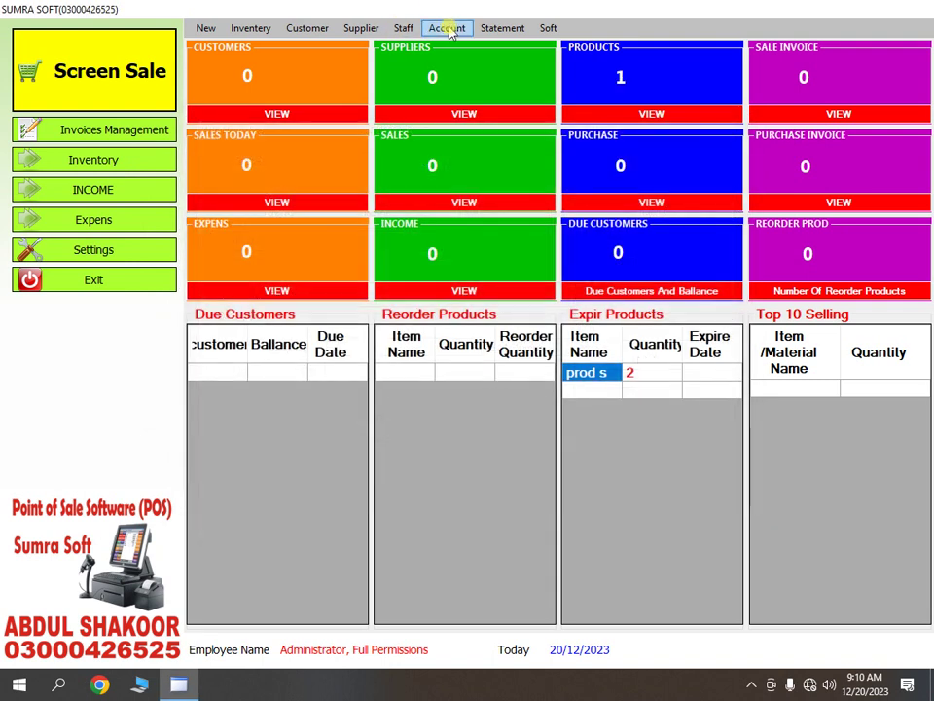
Step: Define two product variations, red and pink, in the variation list
click(543, 30)
mouse_move(506, 34)
mouse_move(454, 35)
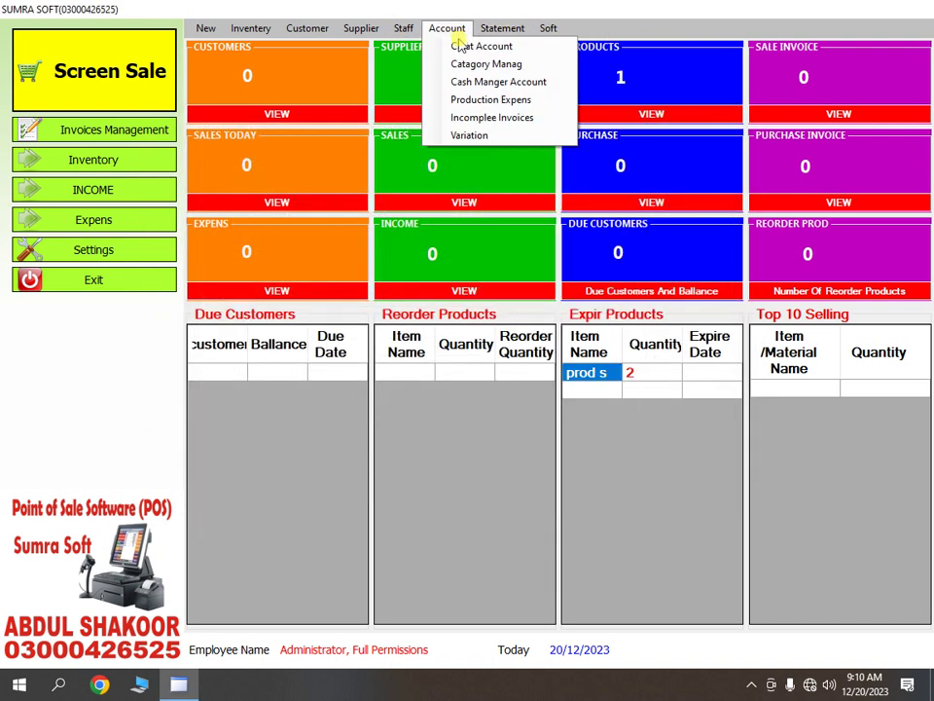
click(469, 134)
click(210, 225)
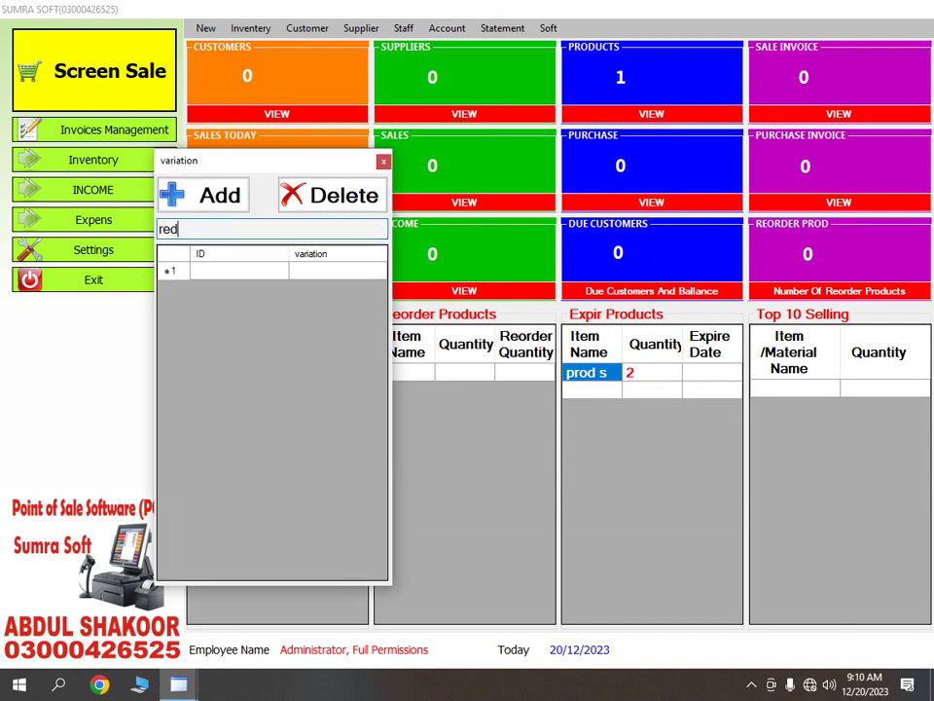
key(Return)
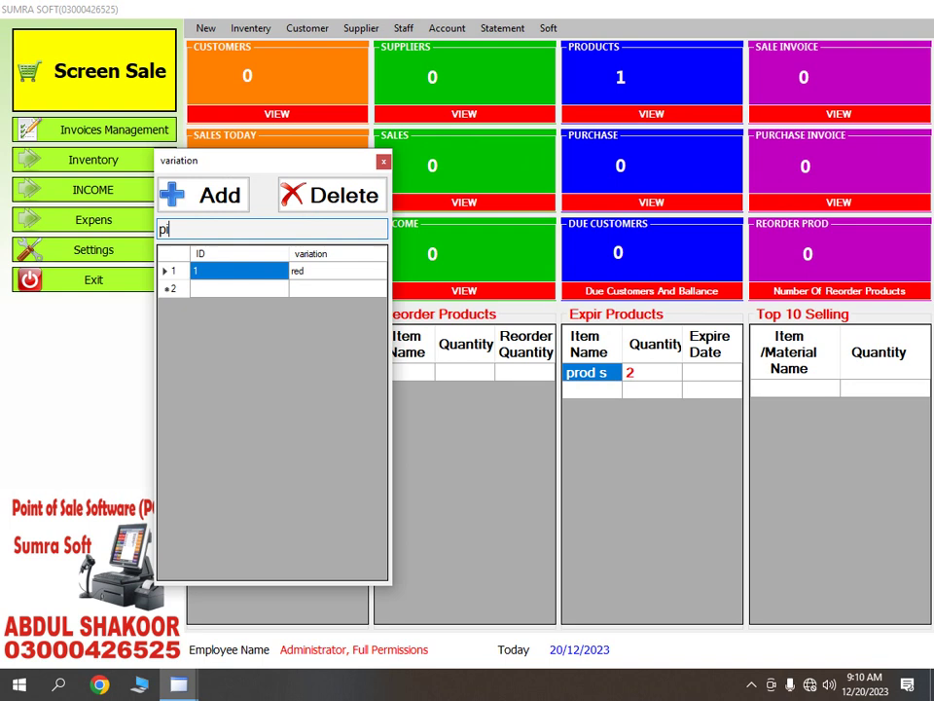
key(Return)
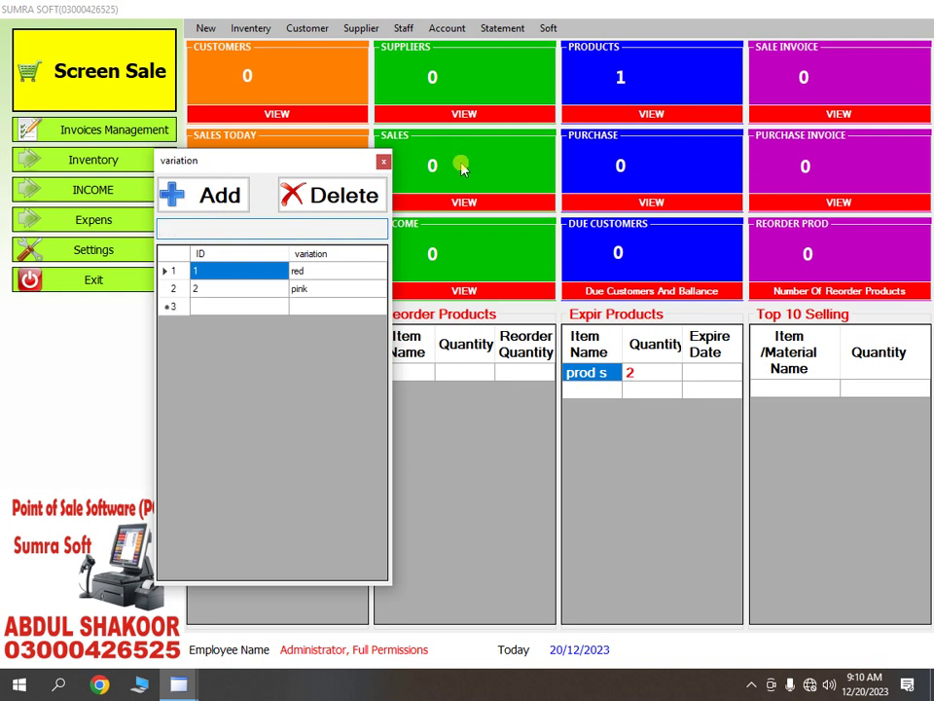
click(383, 160)
Step: Start a new product with variation support enabled and name it "prod v"
click(251, 28)
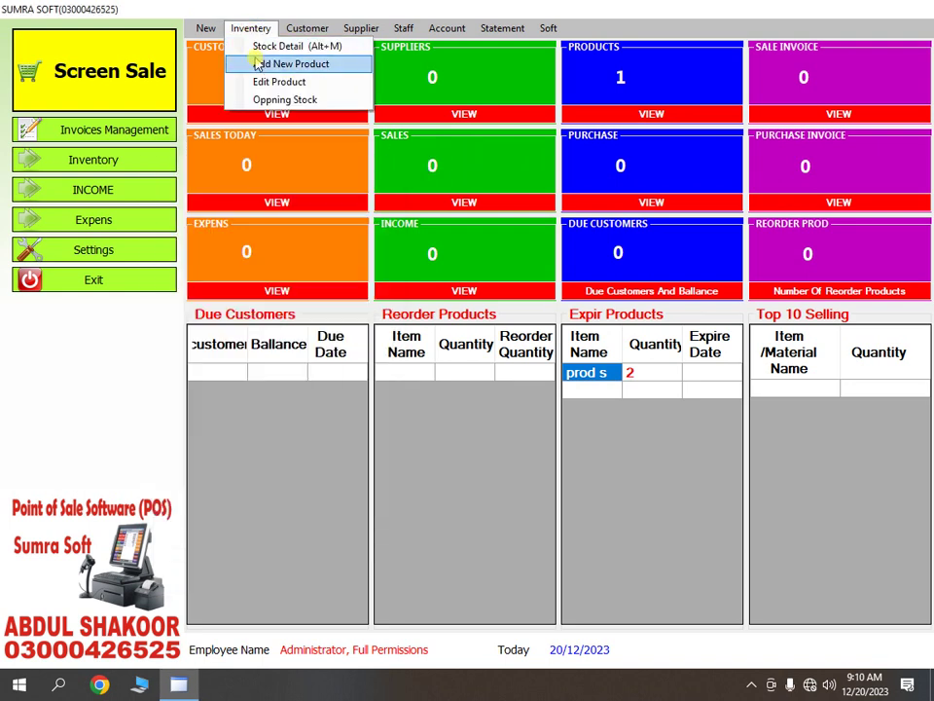
click(258, 64)
click(203, 173)
click(345, 295)
text(prod v)
key(Tab)
key(Tab)
key(Tab)
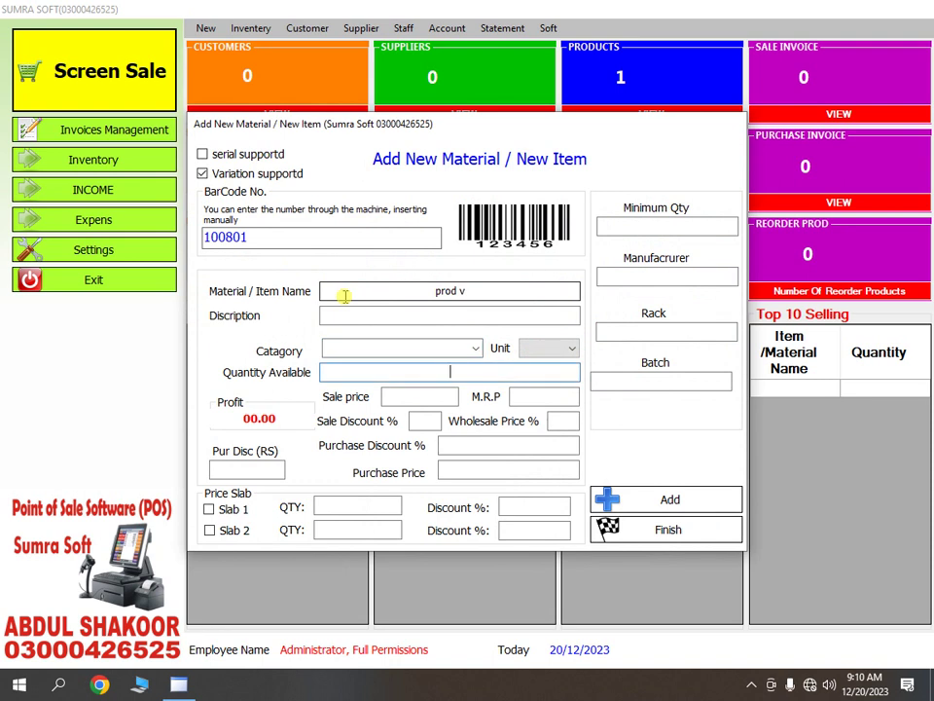
Step: Set the category of prod v to mix and its unit to piece
click(474, 349)
click(463, 365)
click(548, 348)
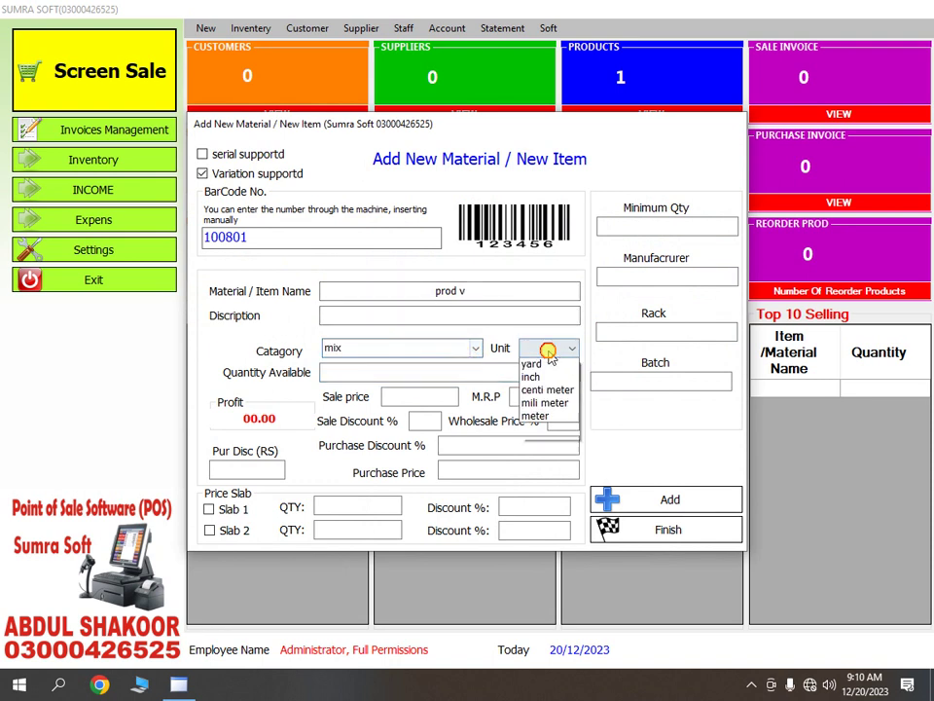
click(536, 359)
Step: Set prod v's available quantity to 2, sale price to 100 and purchase price to 50
click(421, 372)
text(2)
key(Tab)
text(100)
key(Tab)
click(508, 468)
text(50)
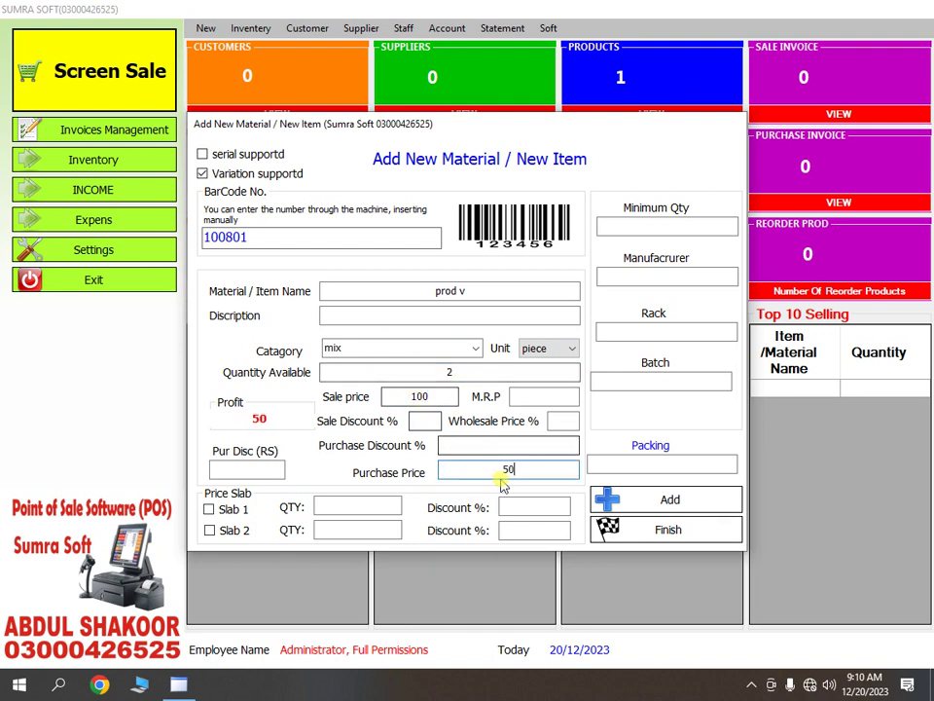
Step: Submit prod v and add its red variation with a quantity of 1
click(604, 498)
click(127, 75)
click(107, 88)
click(197, 75)
text(1)
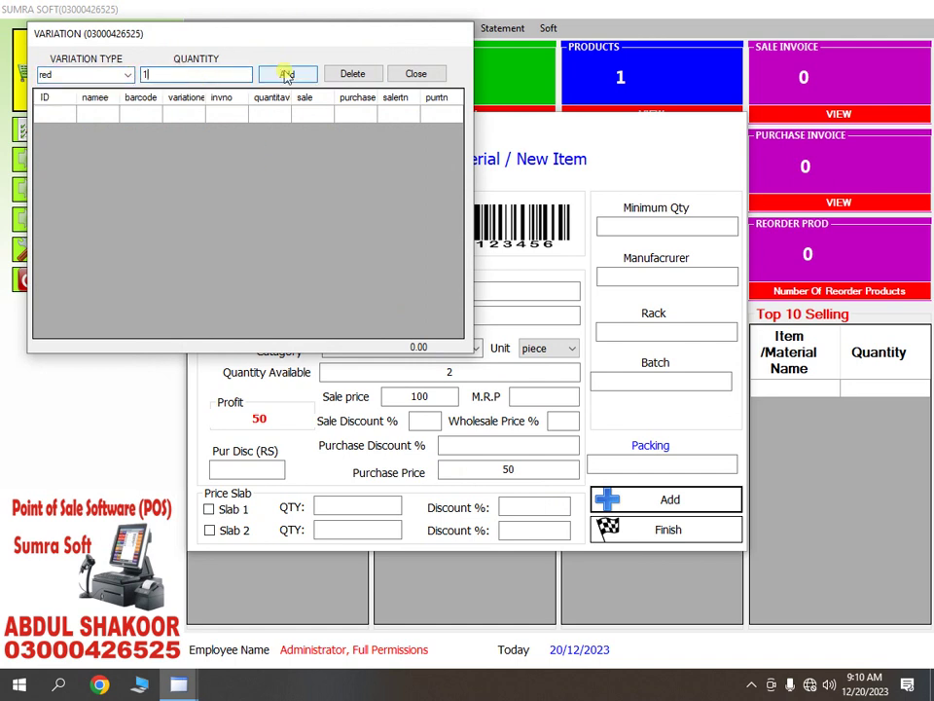
click(288, 74)
Step: Add the pink variation of prod v with a quantity of 1 and close the new-item form
click(128, 75)
click(115, 101)
click(205, 75)
text(1)
click(307, 75)
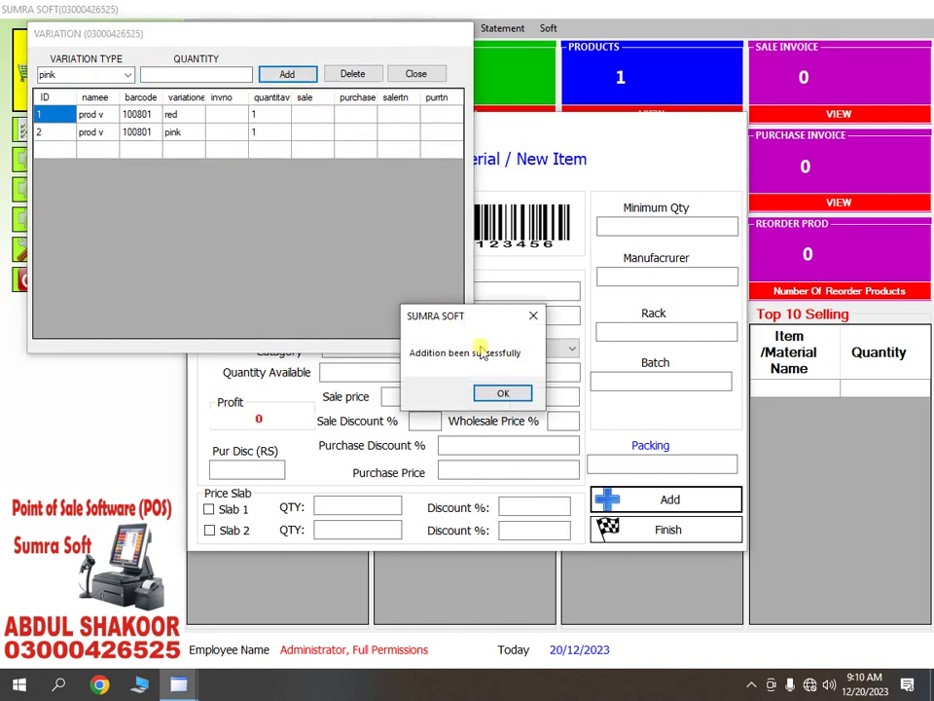
click(503, 393)
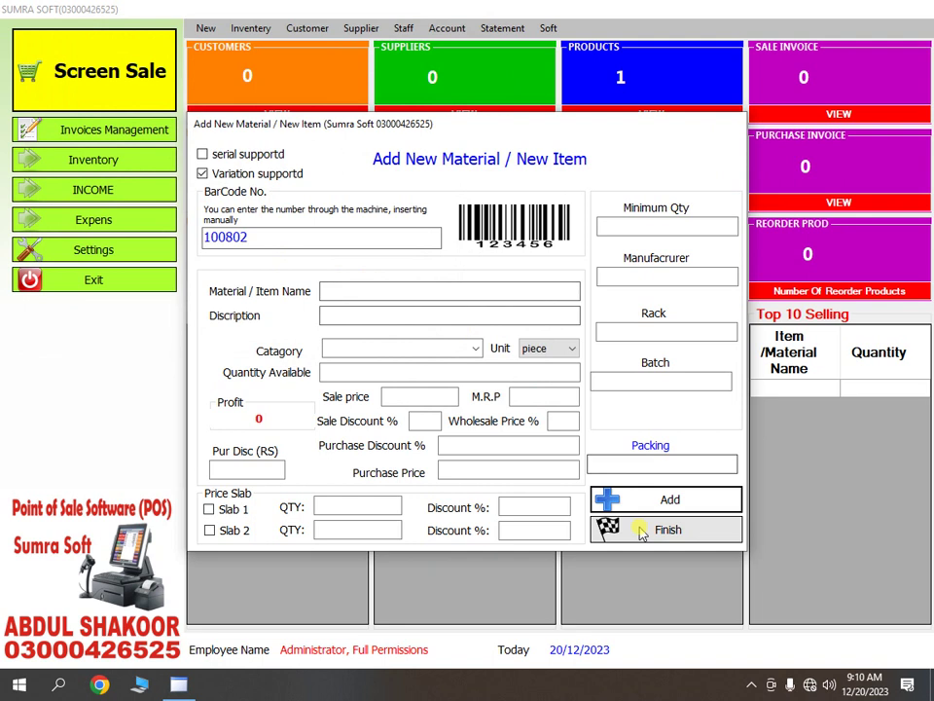
click(668, 530)
Step: Start a new product named "prod" with category mix and unit piece
click(250, 28)
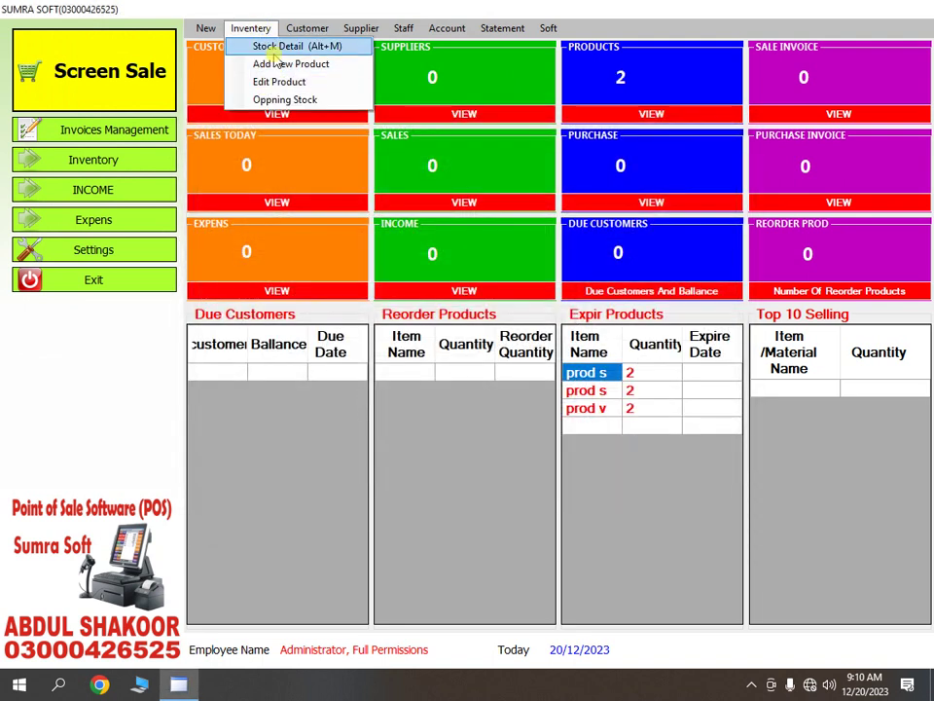
click(284, 63)
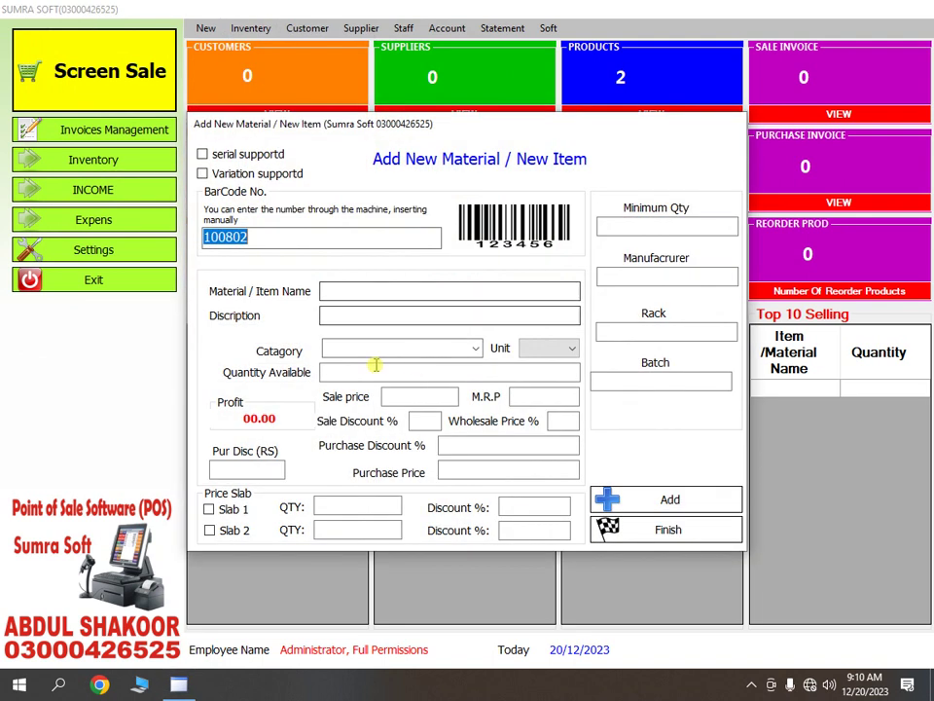
click(394, 291)
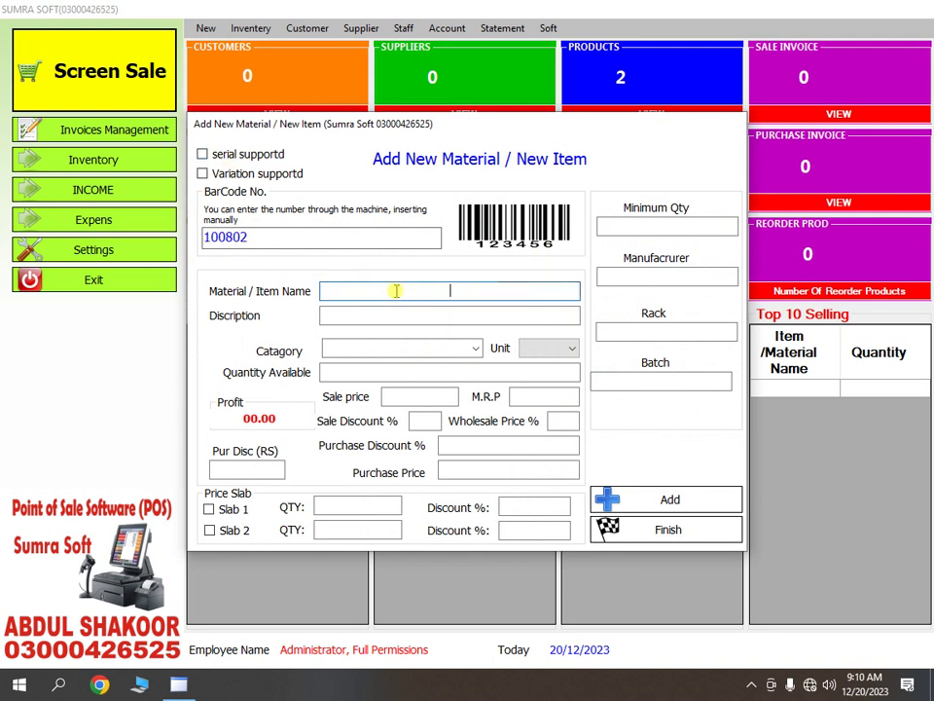
text(prod)
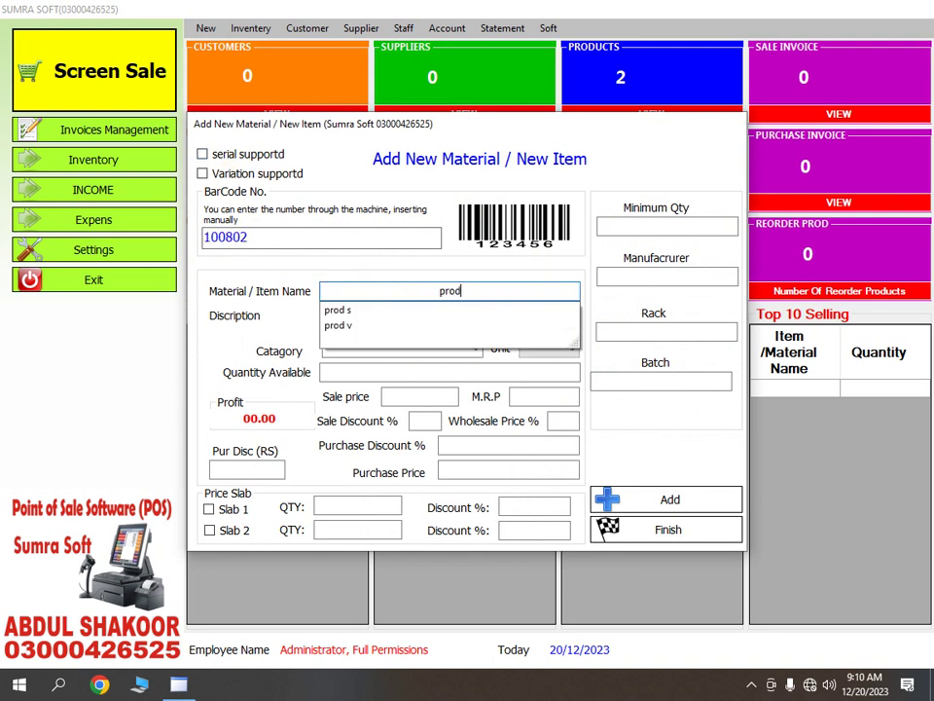
key(Tab)
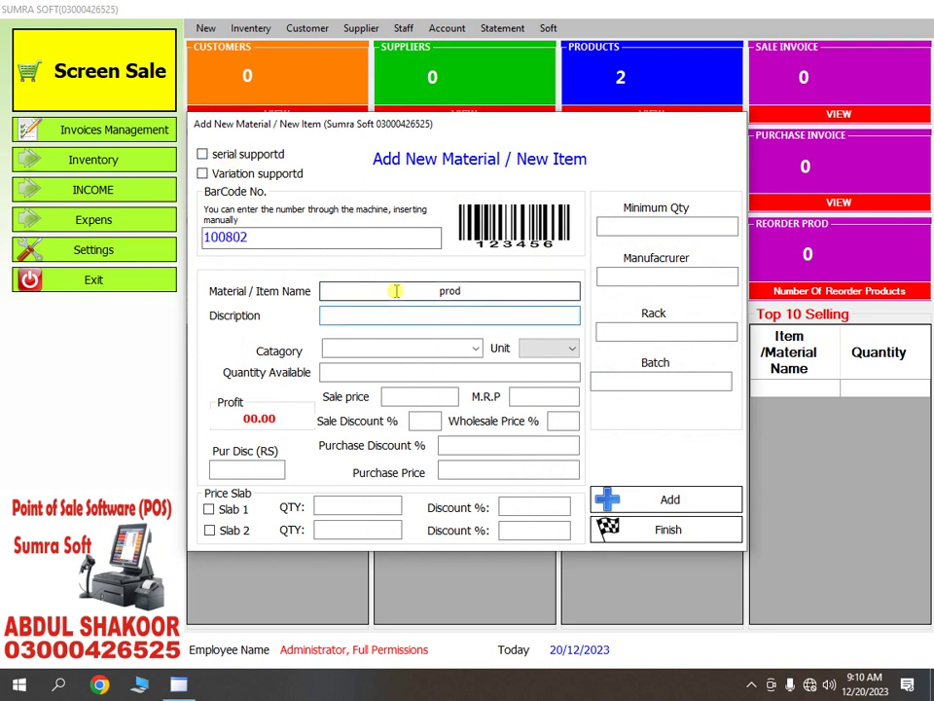
key(Tab)
text(m)
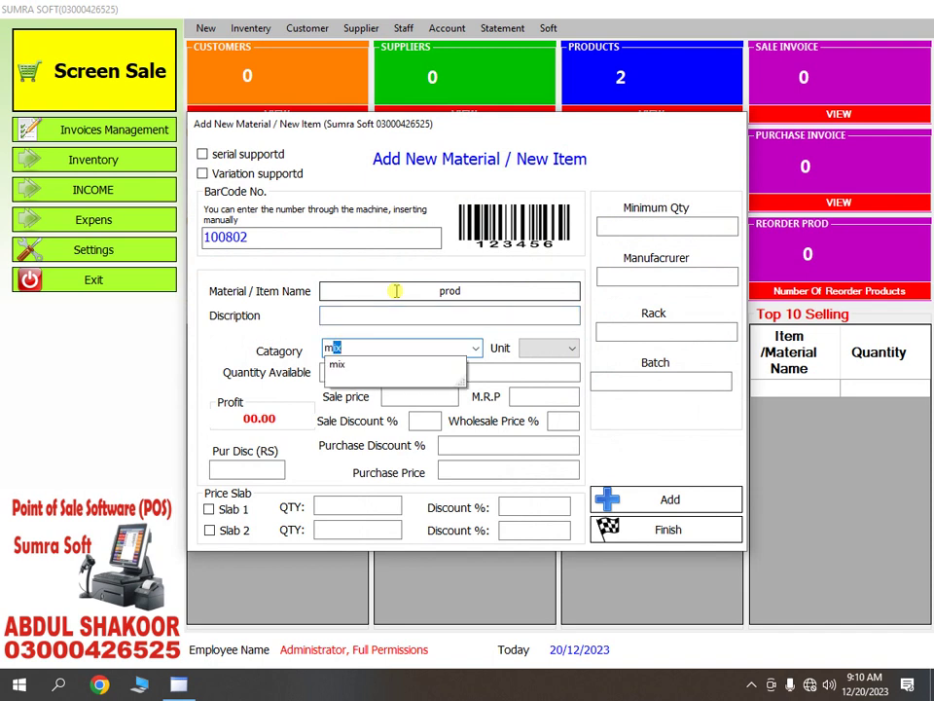
click(538, 349)
click(546, 371)
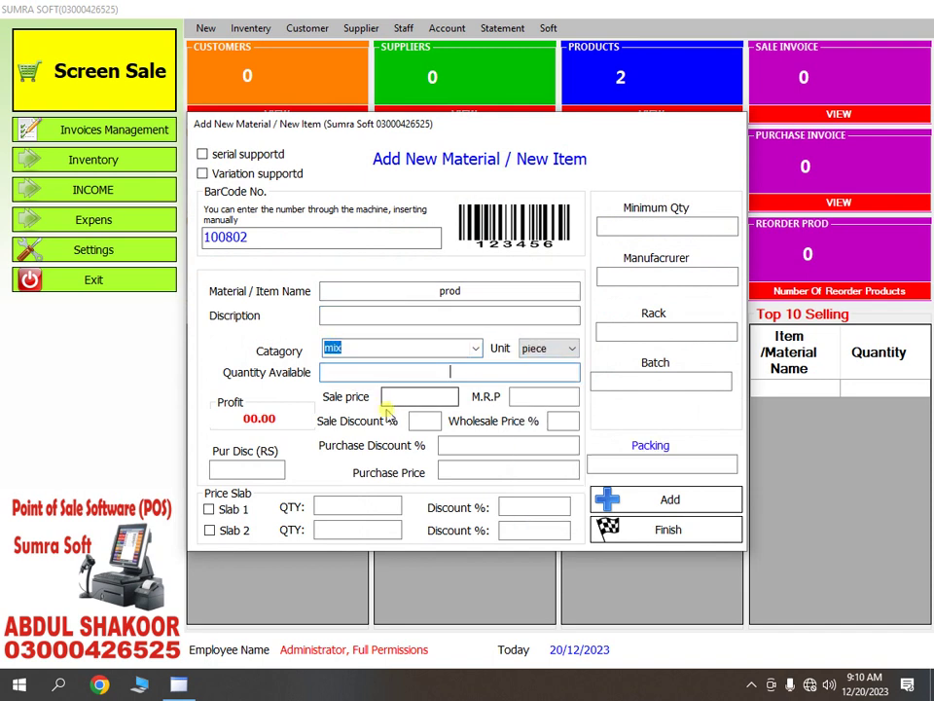
Step: Set prod's sale price to 100, sale discount to 10% and wholesale price percentage to 15
click(420, 396)
text(100)
click(424, 421)
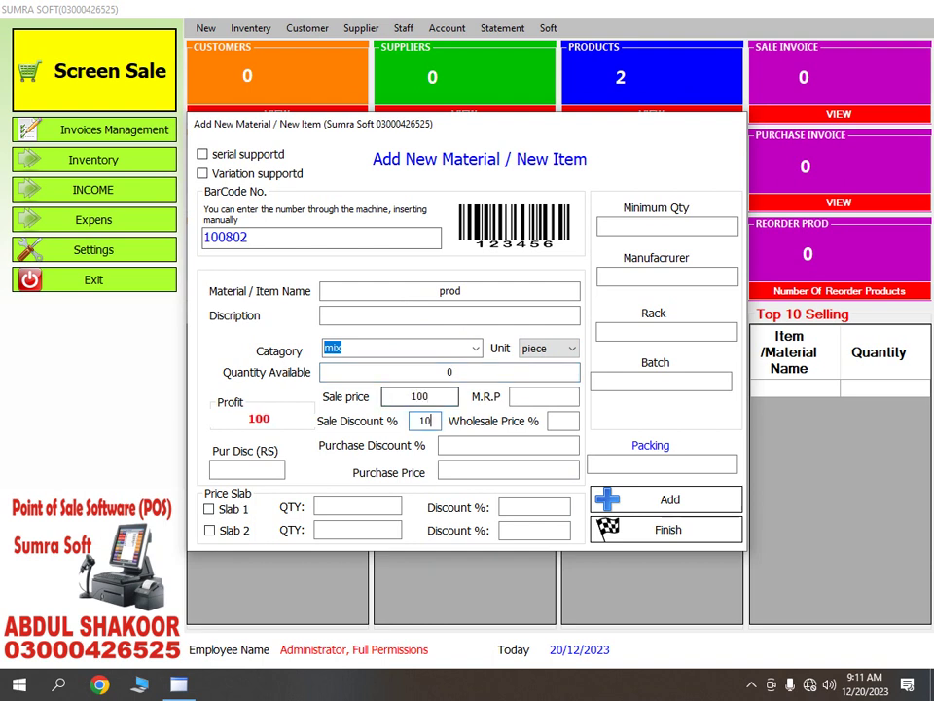
click(560, 420)
text(15)
Step: Enable both price slabs: Slab 1 with quantity 3 and 20% discount, Slab 2 with quantity 5 and 30% discount
click(208, 509)
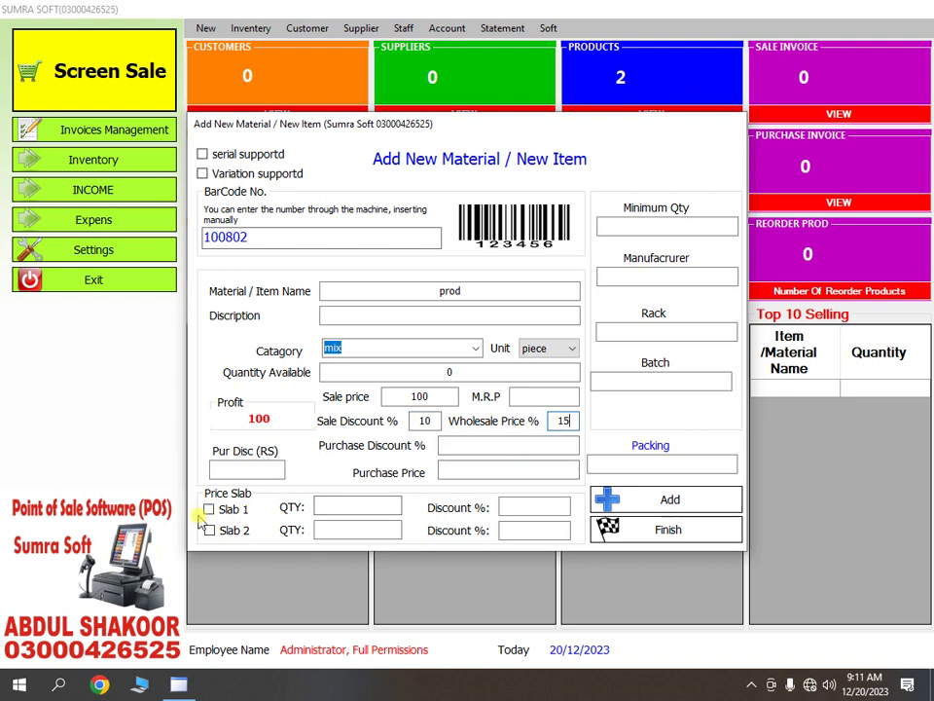
click(211, 530)
click(329, 505)
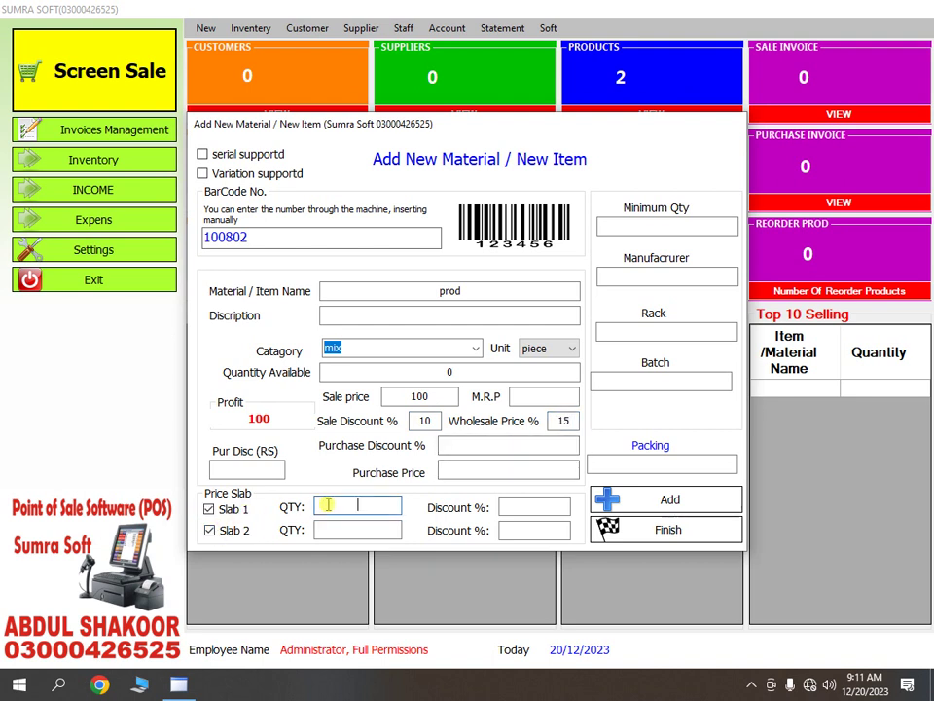
text(3)
click(376, 529)
text(5)
click(535, 507)
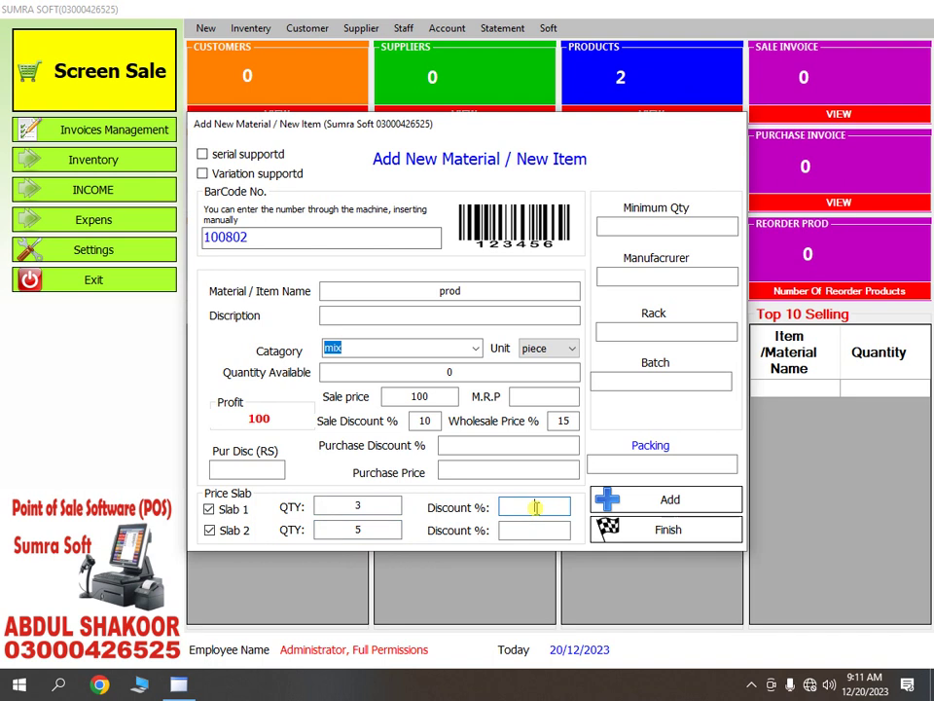
text(20)
click(531, 530)
text(30)
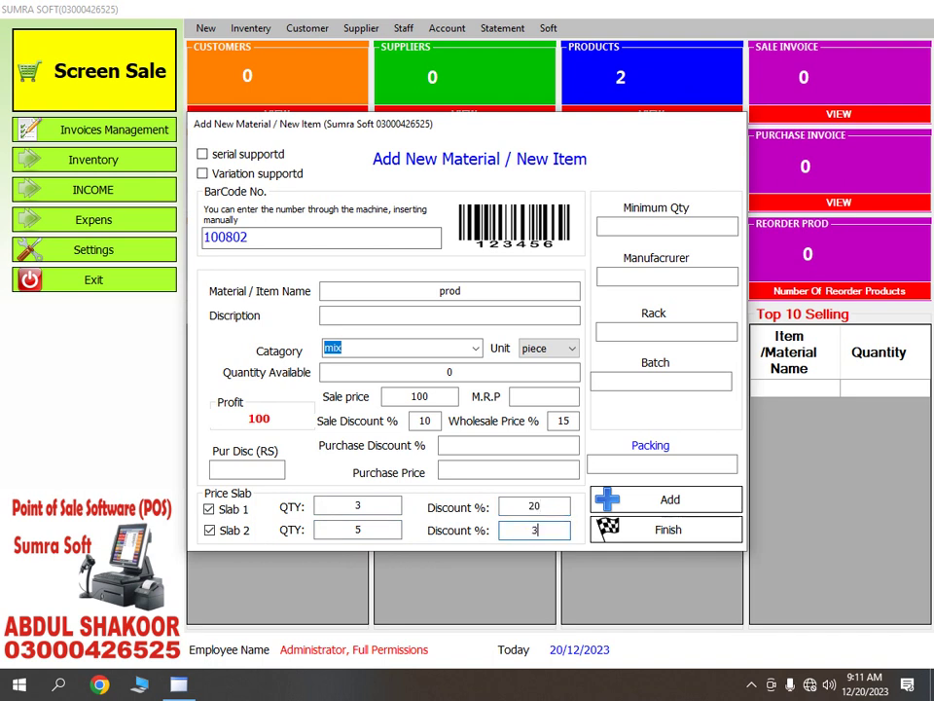
Step: Try to add the product prod with its price slabs
click(677, 496)
click(542, 399)
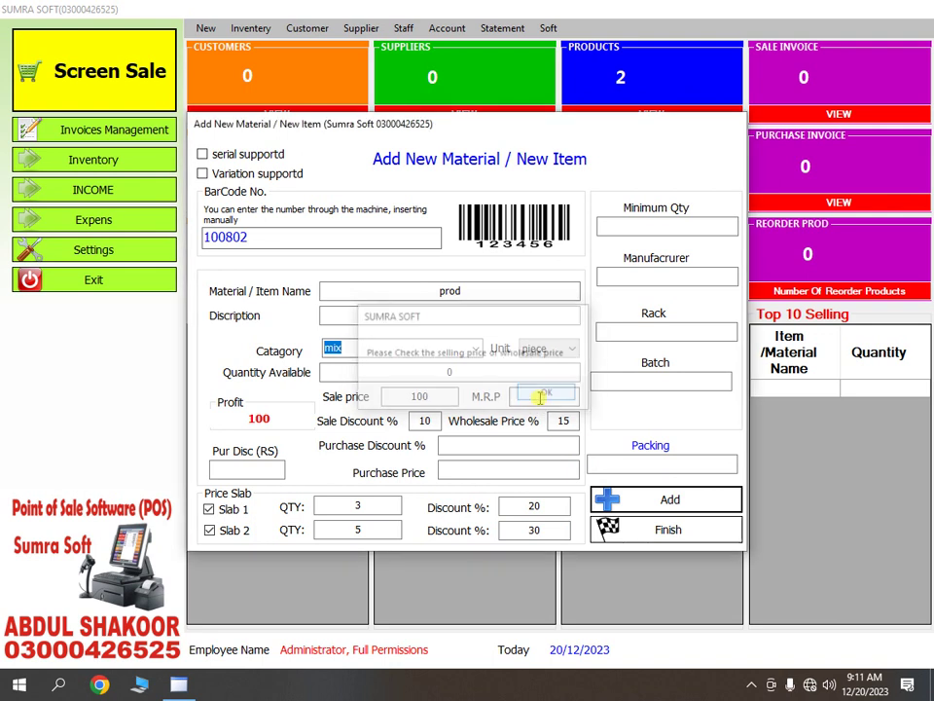
click(642, 501)
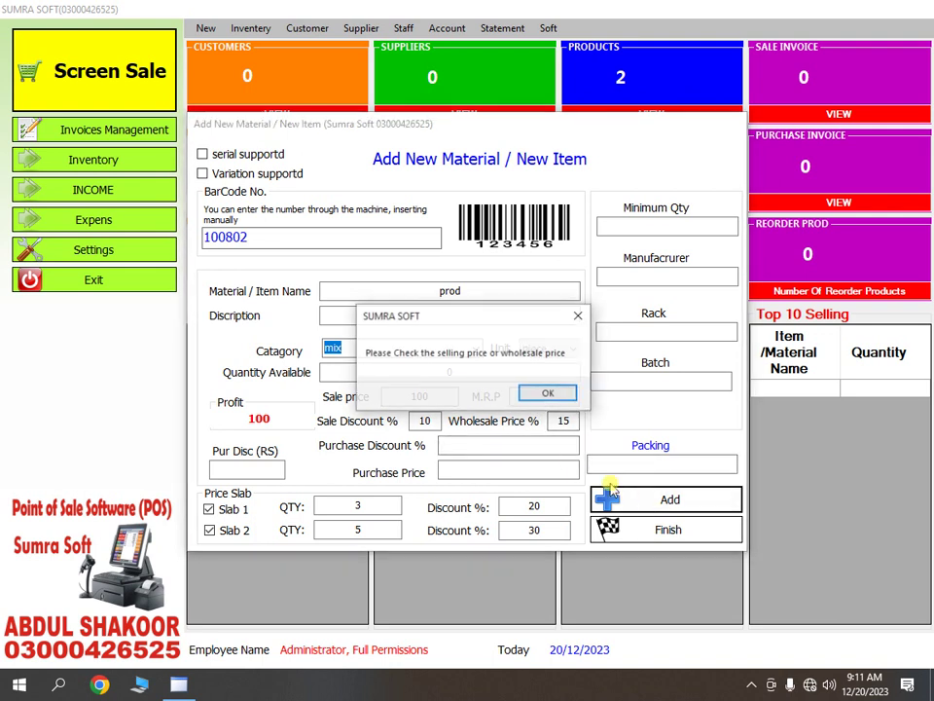
Step: Set prod's purchase price to 50, add the product to the inventory and close the new-item form
click(542, 393)
click(514, 468)
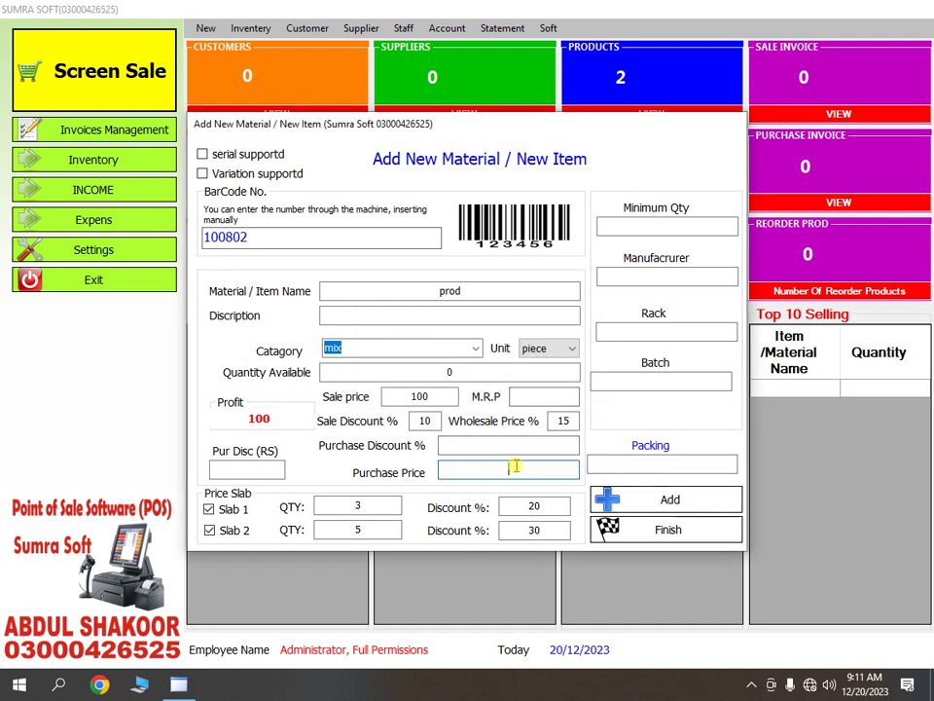
text(50)
click(715, 510)
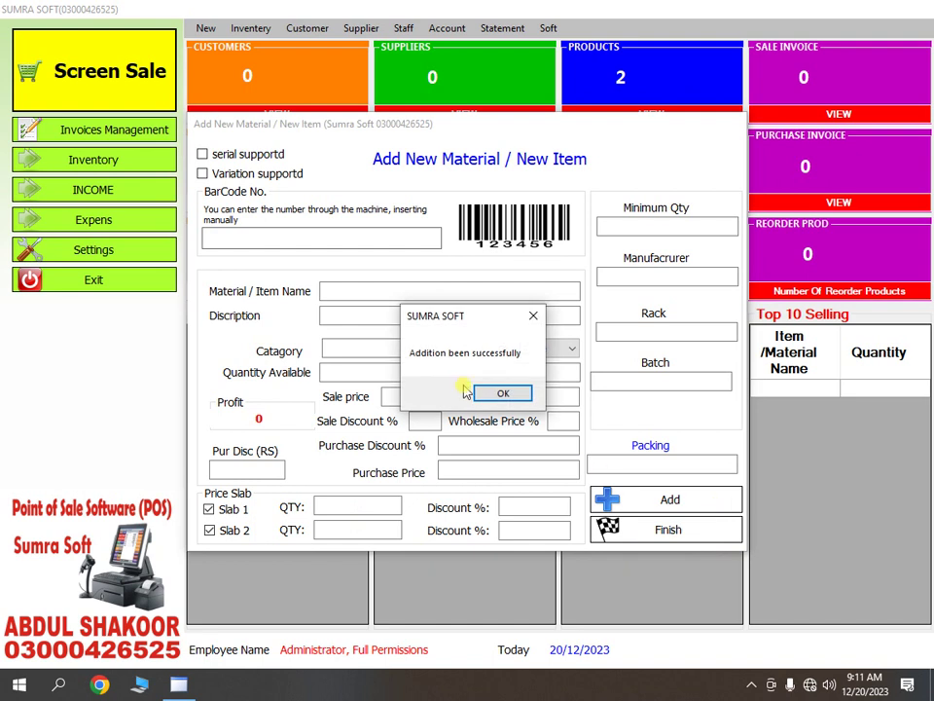
click(508, 391)
click(675, 525)
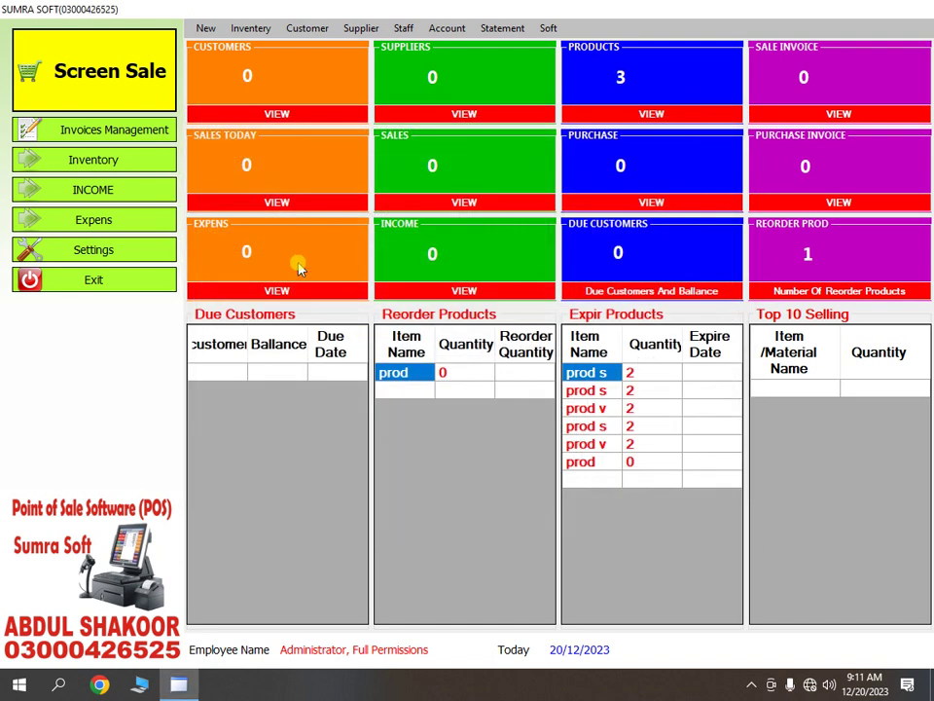
click(140, 95)
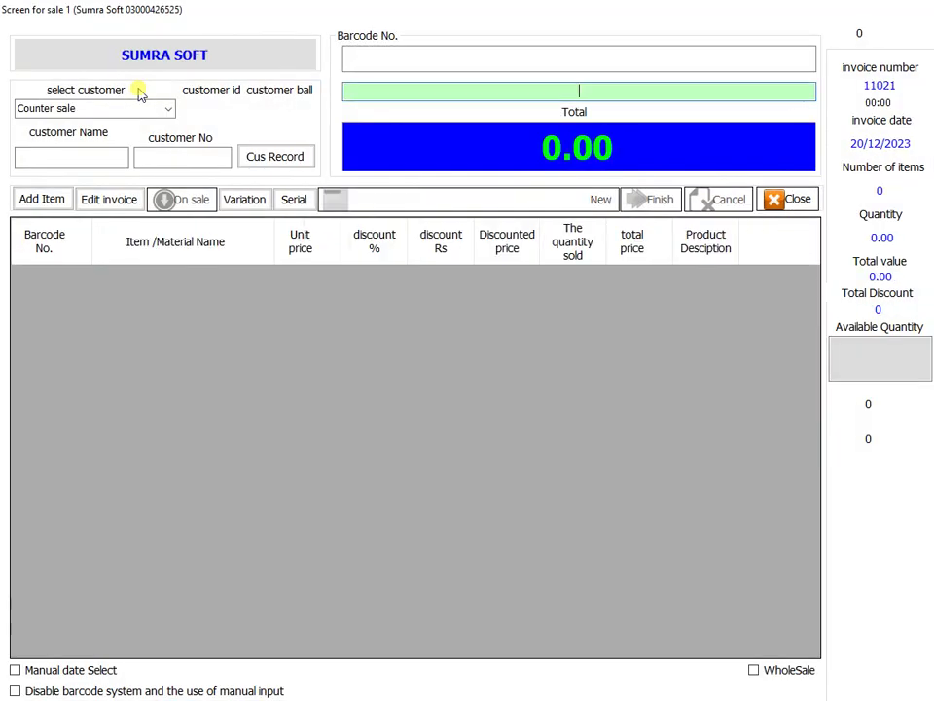
key(Return)
key(Down)
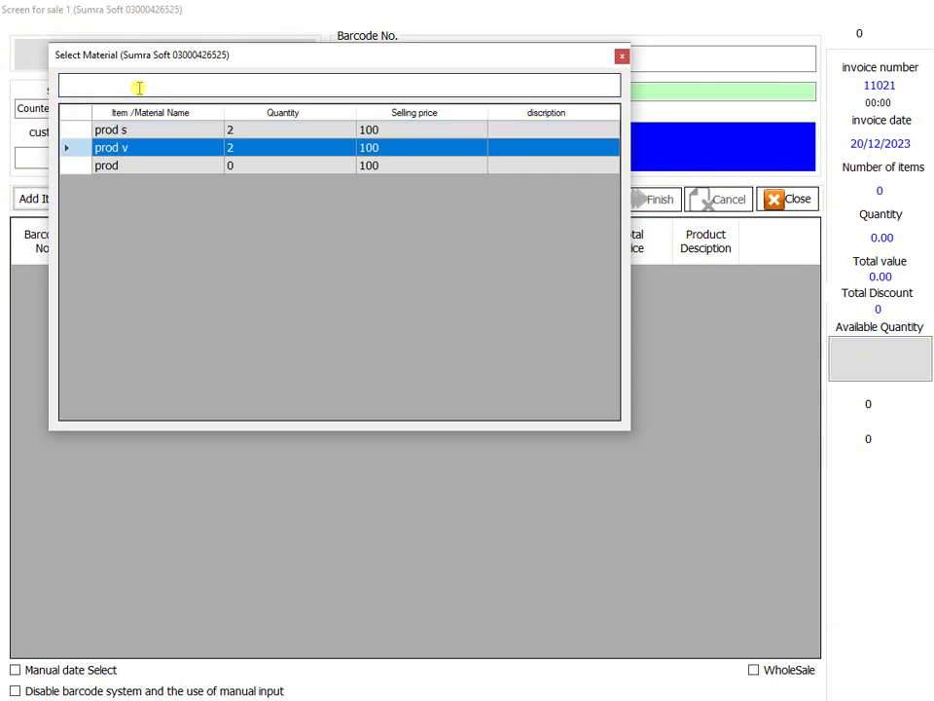
key(Up)
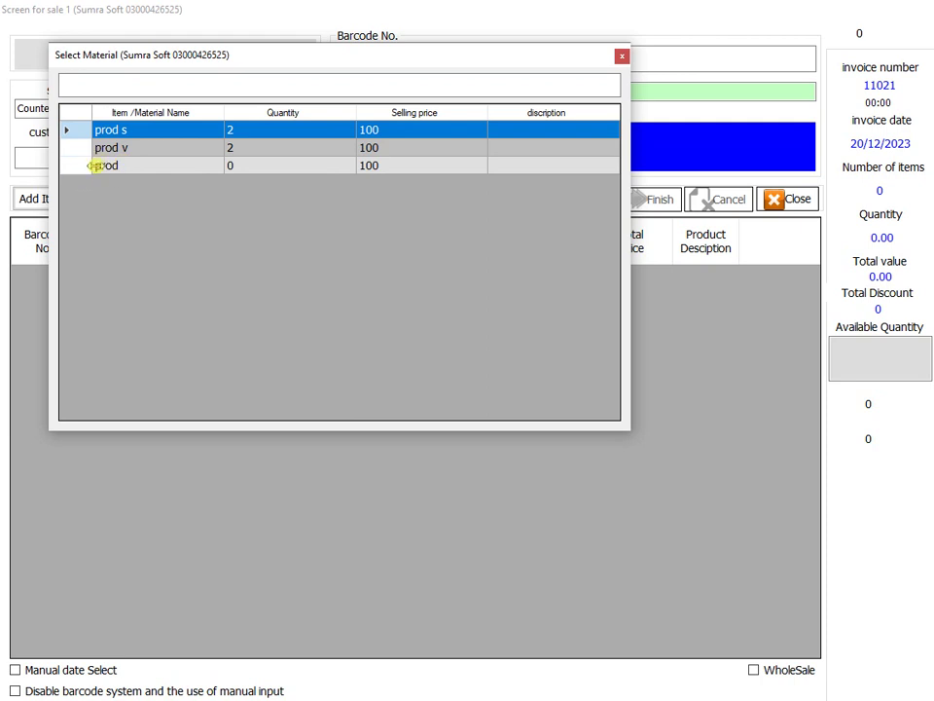
click(622, 56)
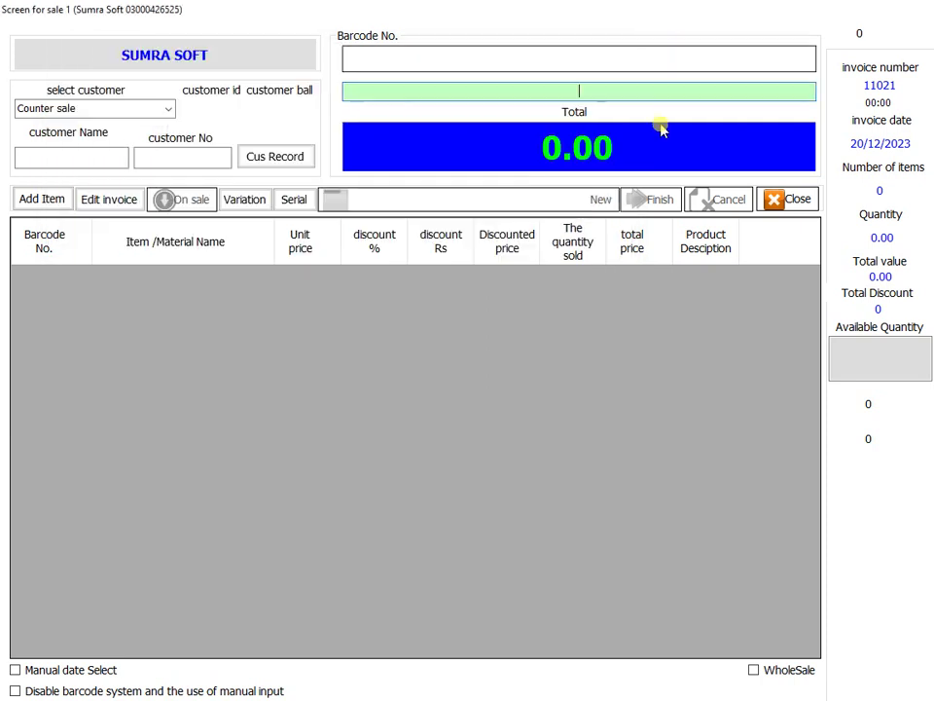
click(769, 203)
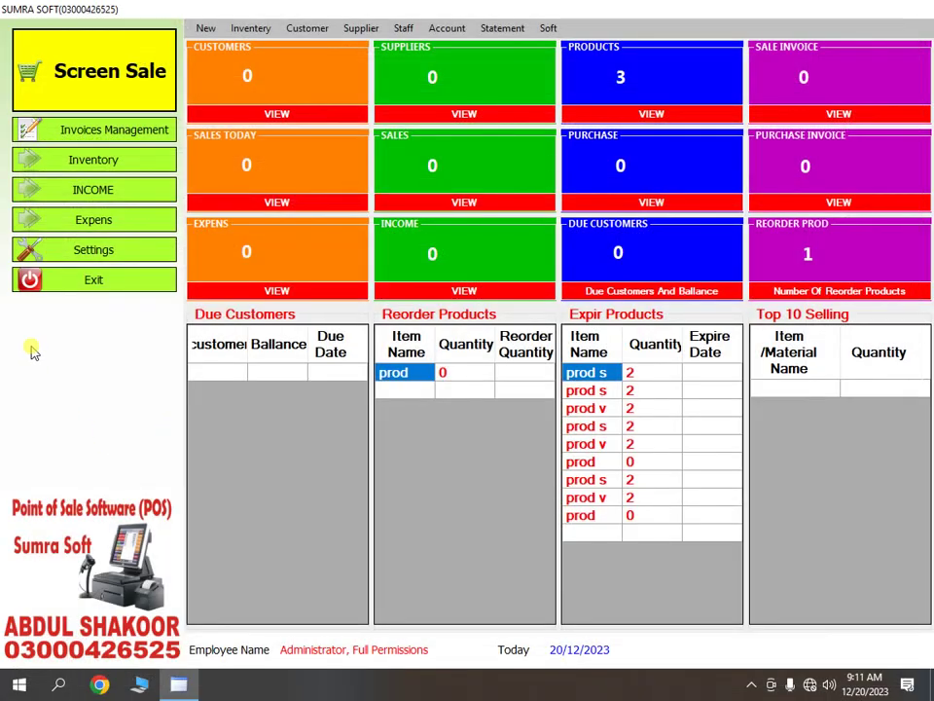
Step: Set the Wholsale option to Yes in the application settings and save them
click(94, 247)
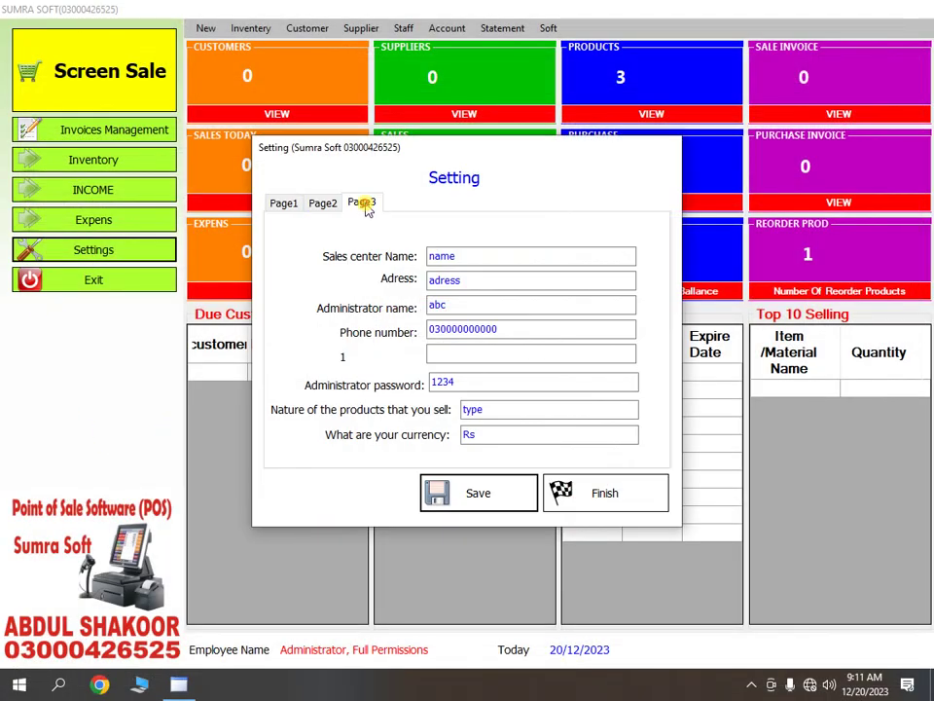
click(364, 204)
click(389, 397)
click(473, 494)
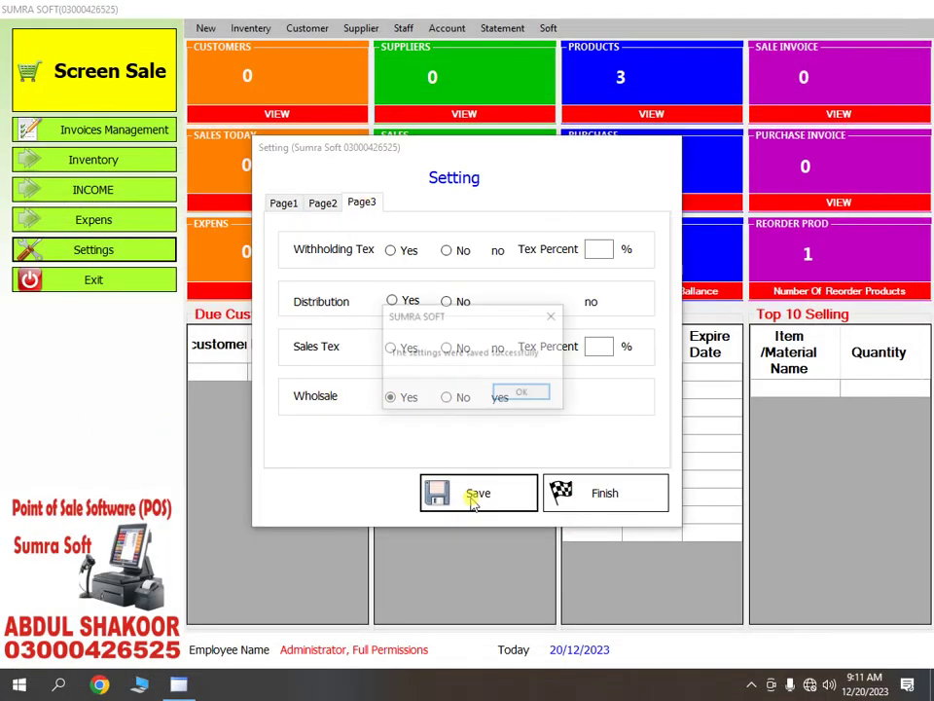
click(521, 392)
click(627, 497)
Step: Open the sale screen with wholesale pricing and add three units of prod to the invoice
click(61, 58)
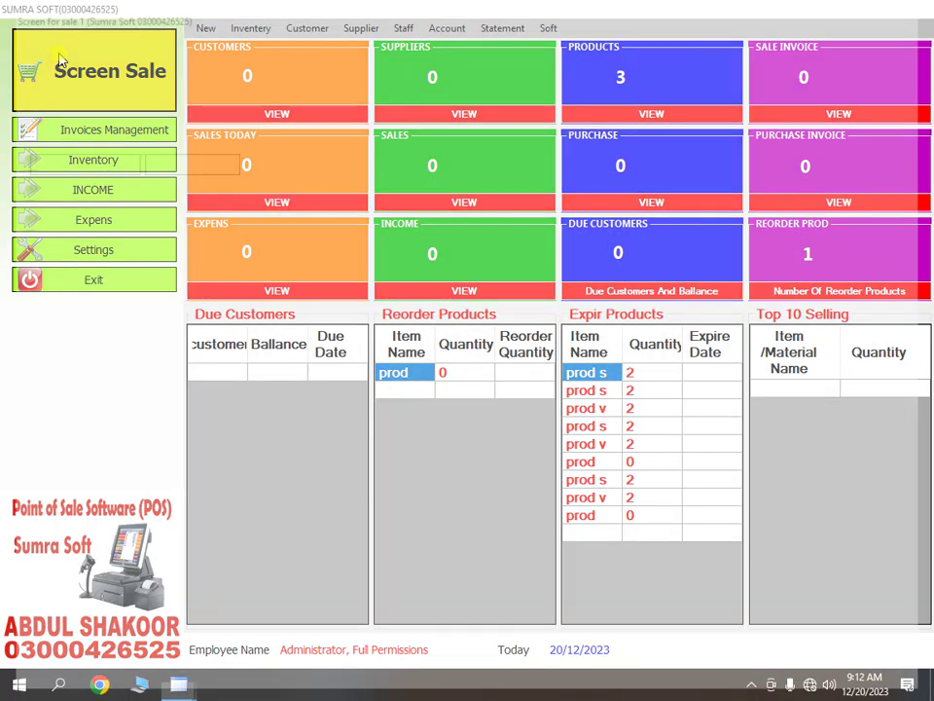
key(Return)
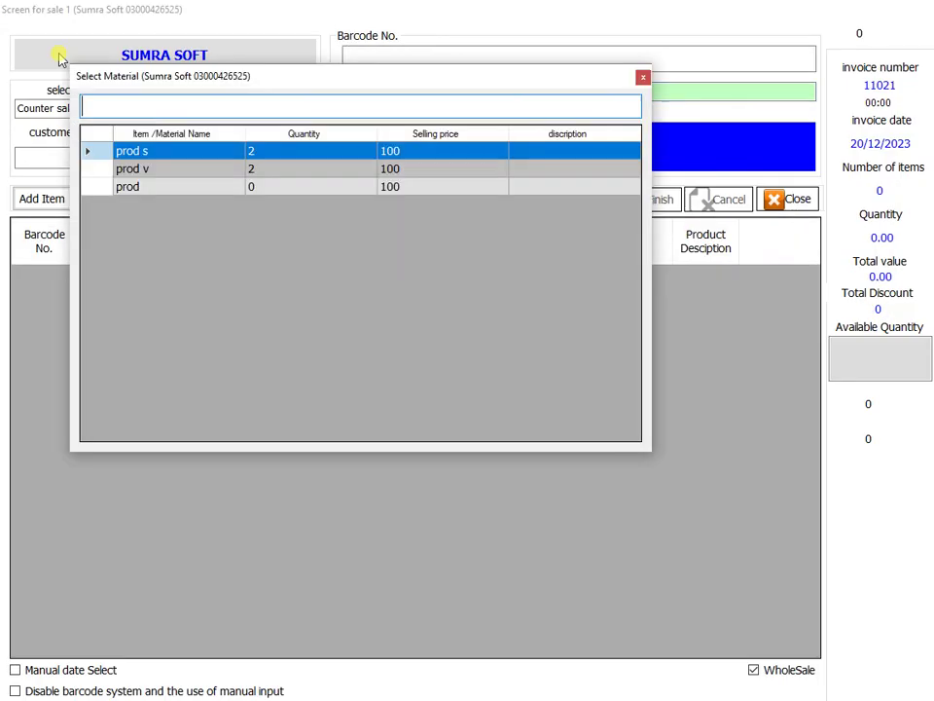
key(Down)
key(Down)
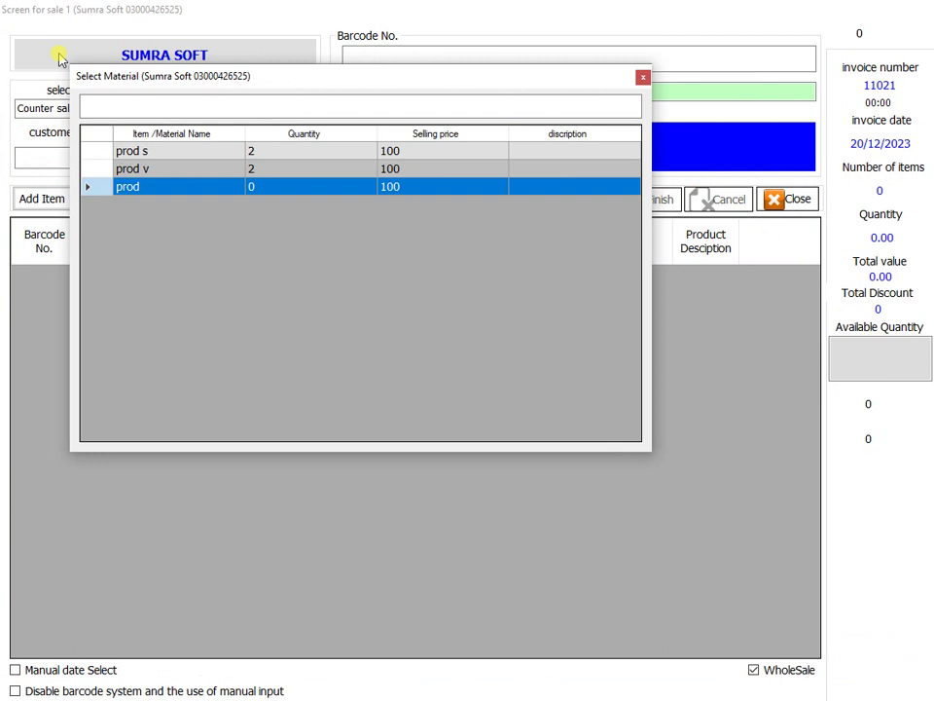
key(Return)
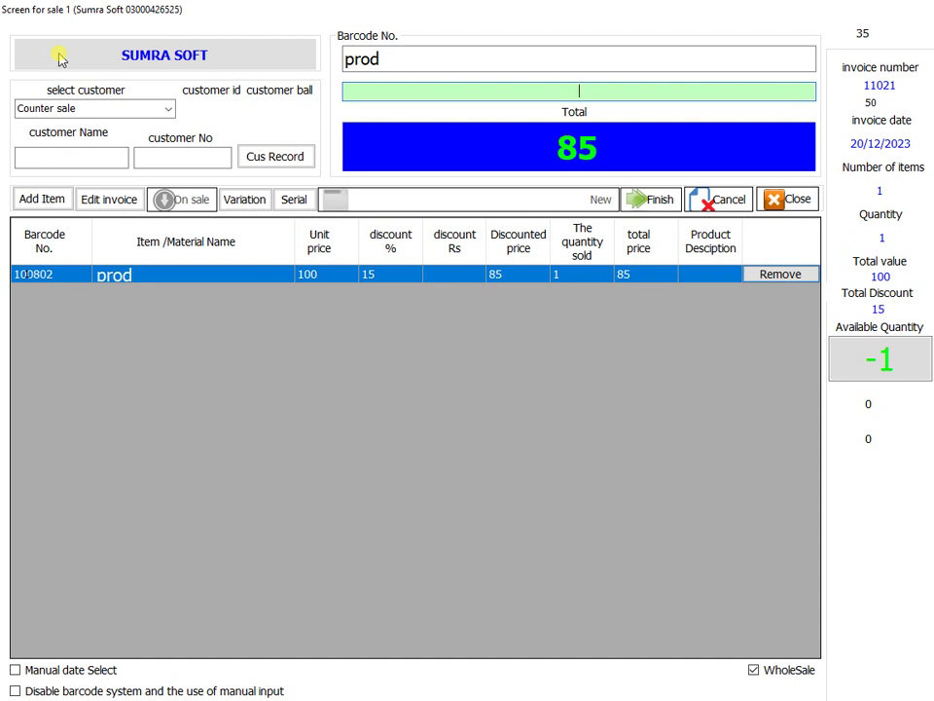
key(Return)
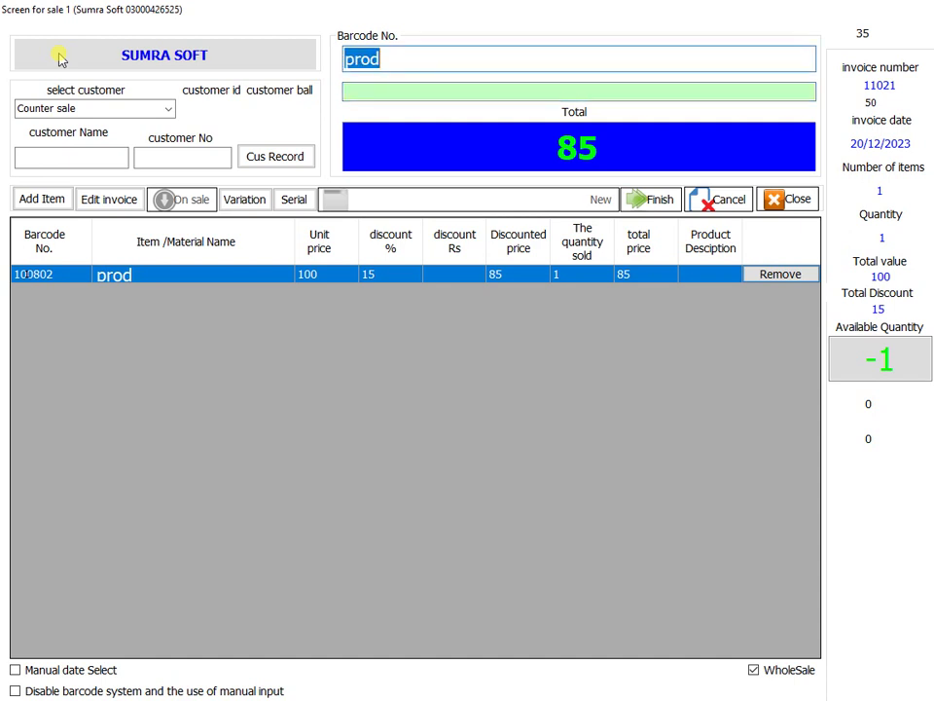
key(Return)
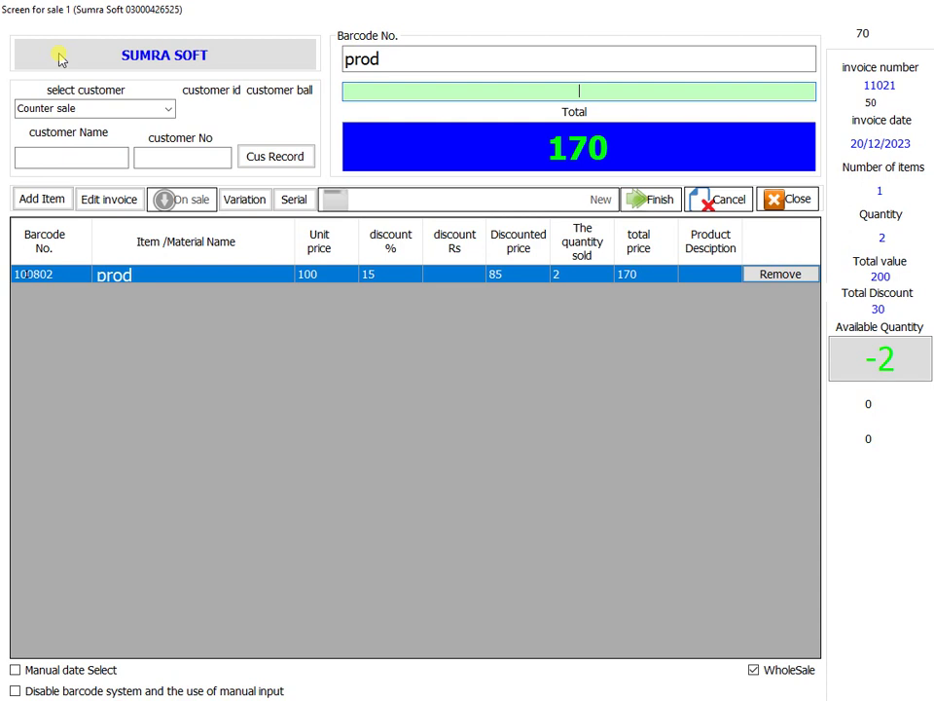
key(Return)
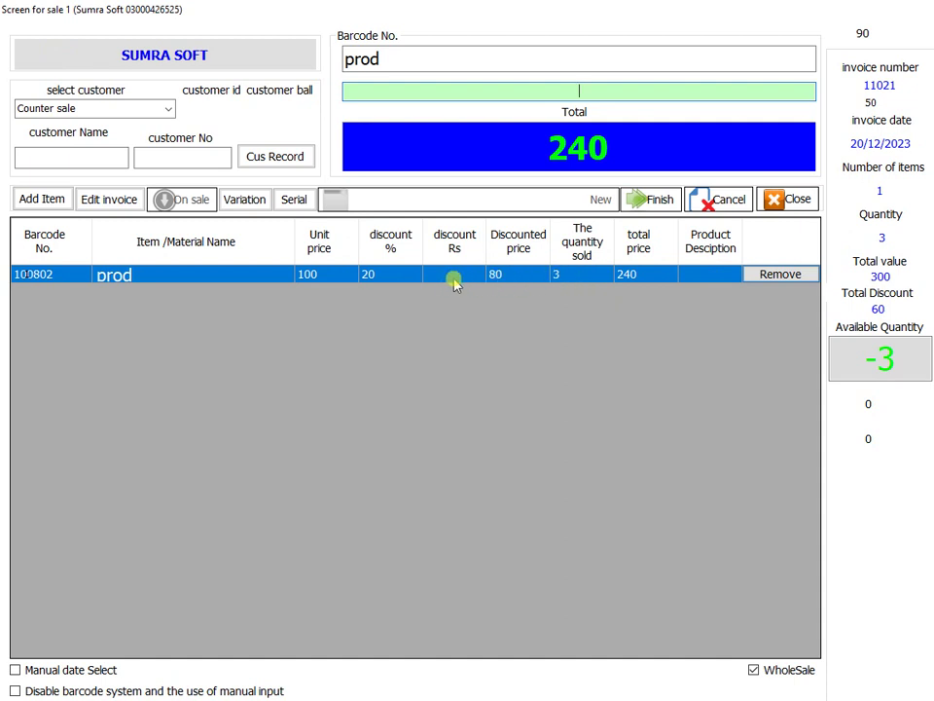
Step: Set the sold quantity of prod on the invoice to 5
double_click(588, 276)
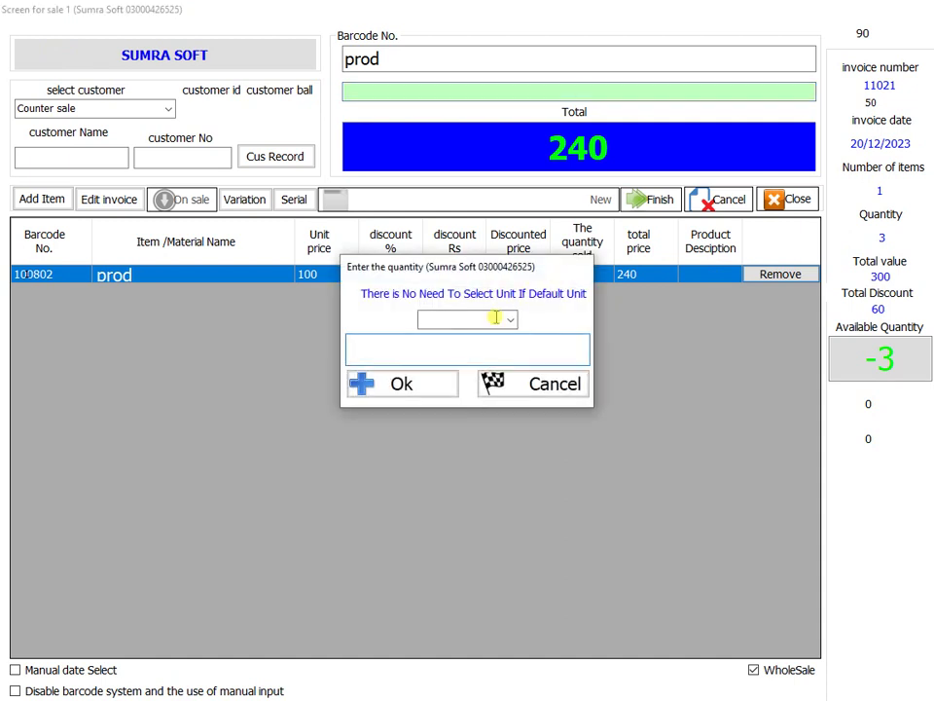
text(5)
key(Return)
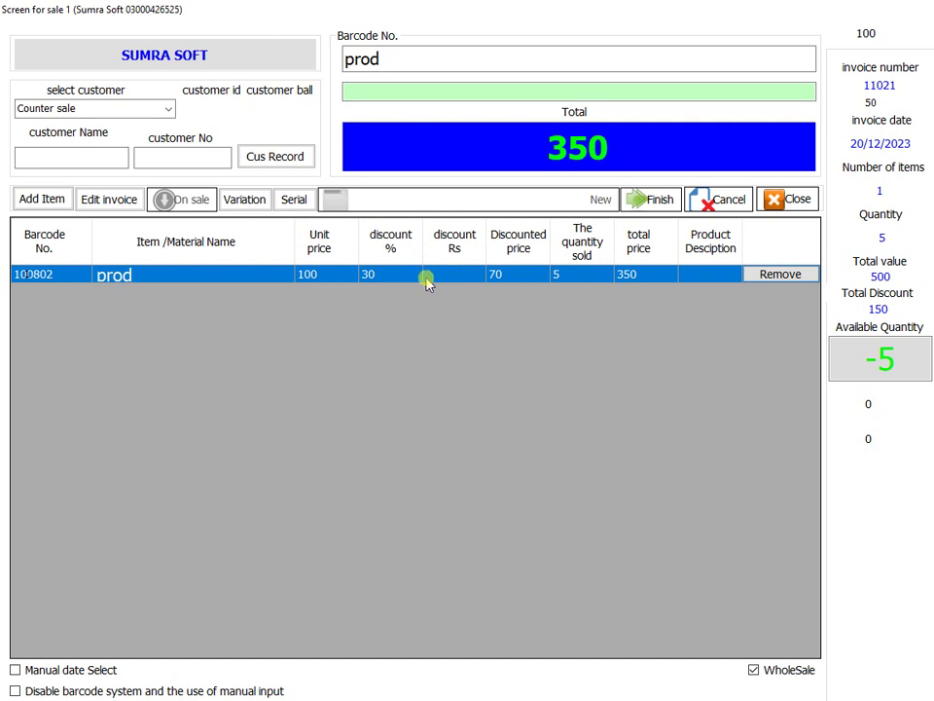
click(475, 272)
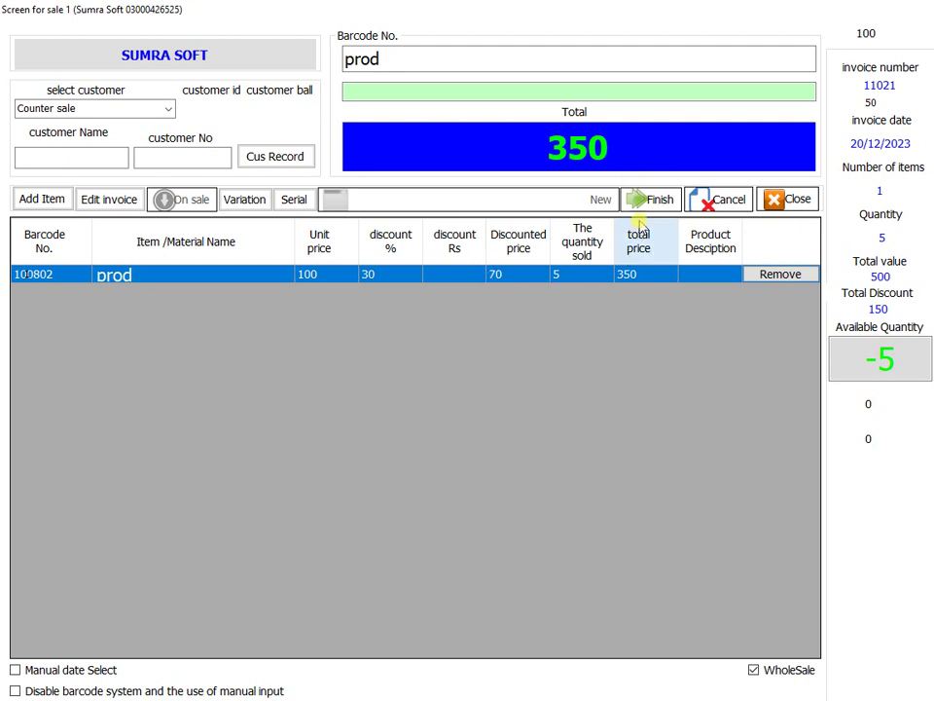
click(662, 197)
key(Escape)
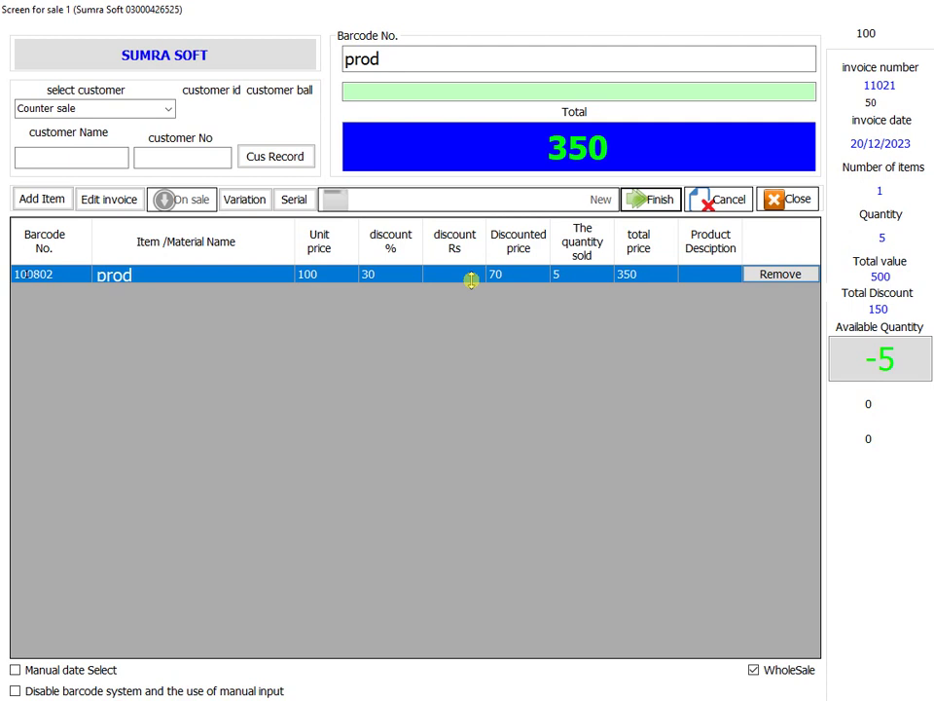
Step: Add the product prod v to the invoice and try to finish the sale
click(528, 59)
key(BackSpace)
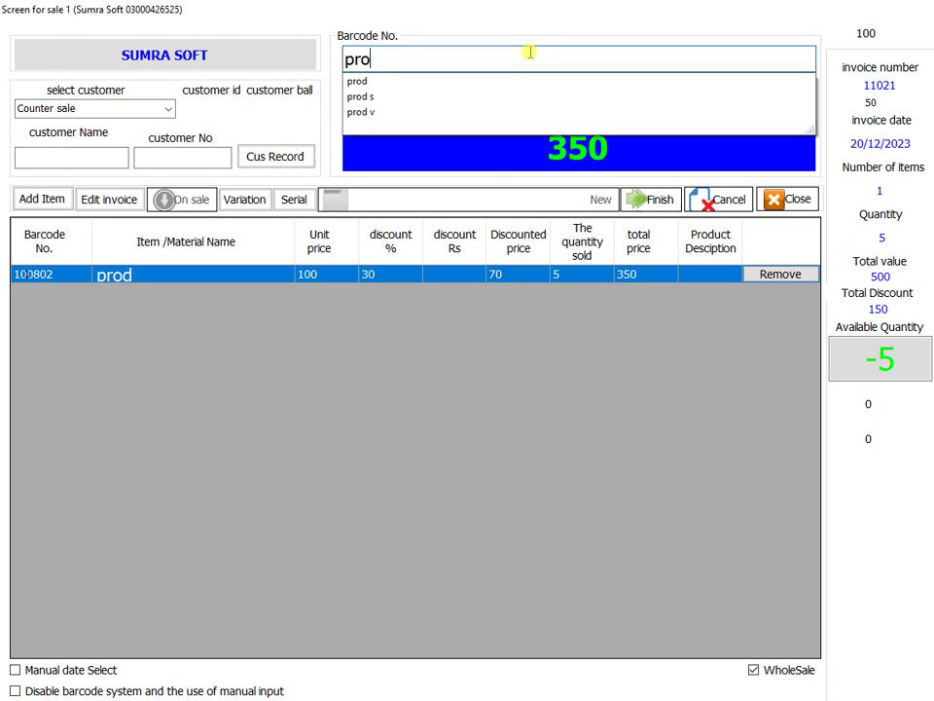
key(Return)
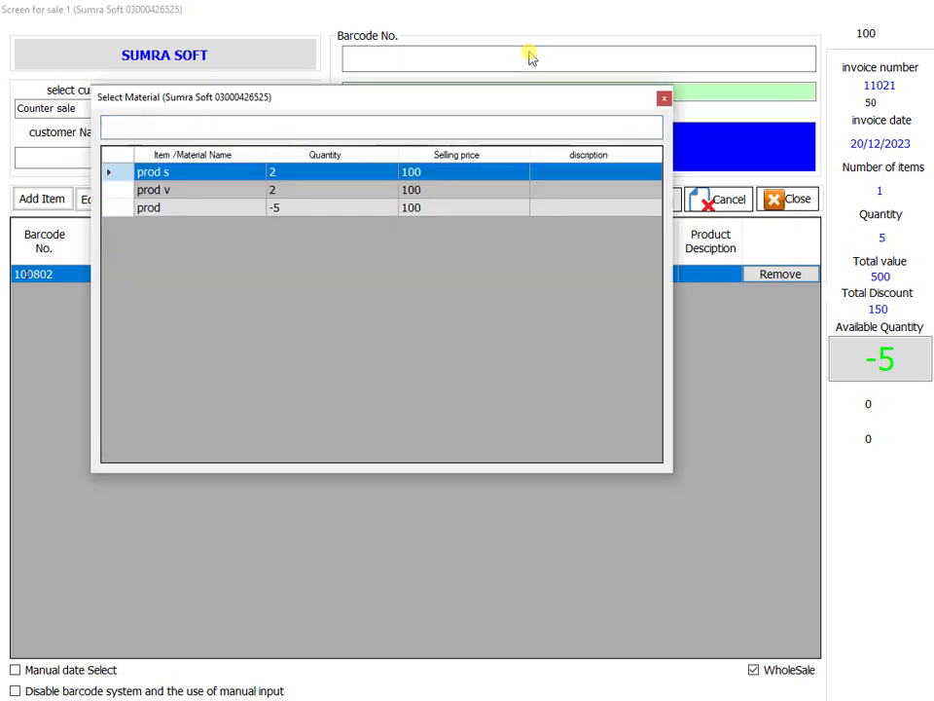
key(Down)
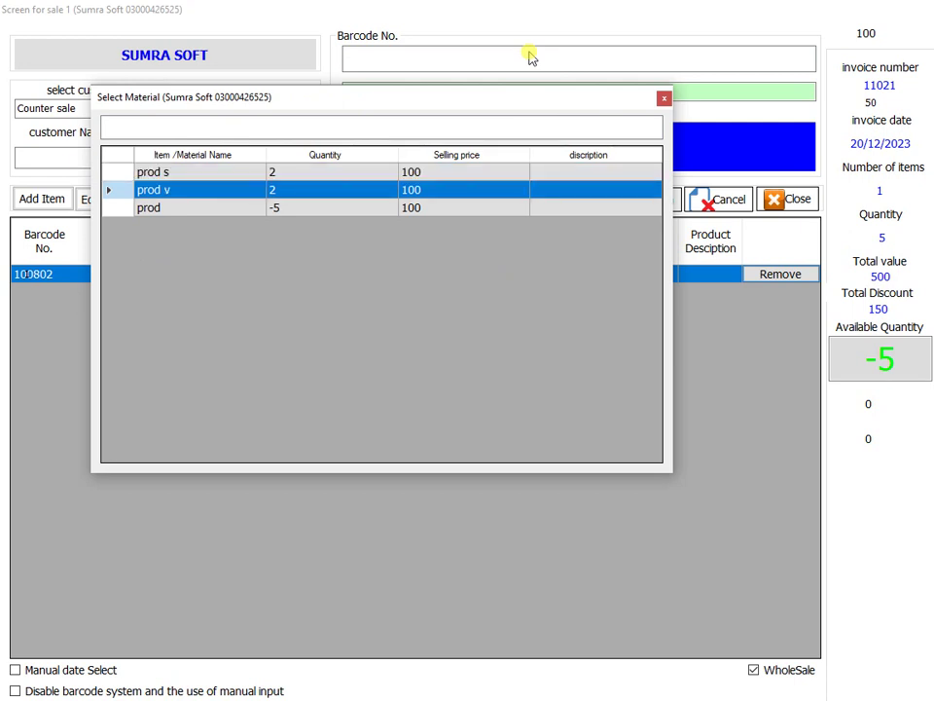
key(Return)
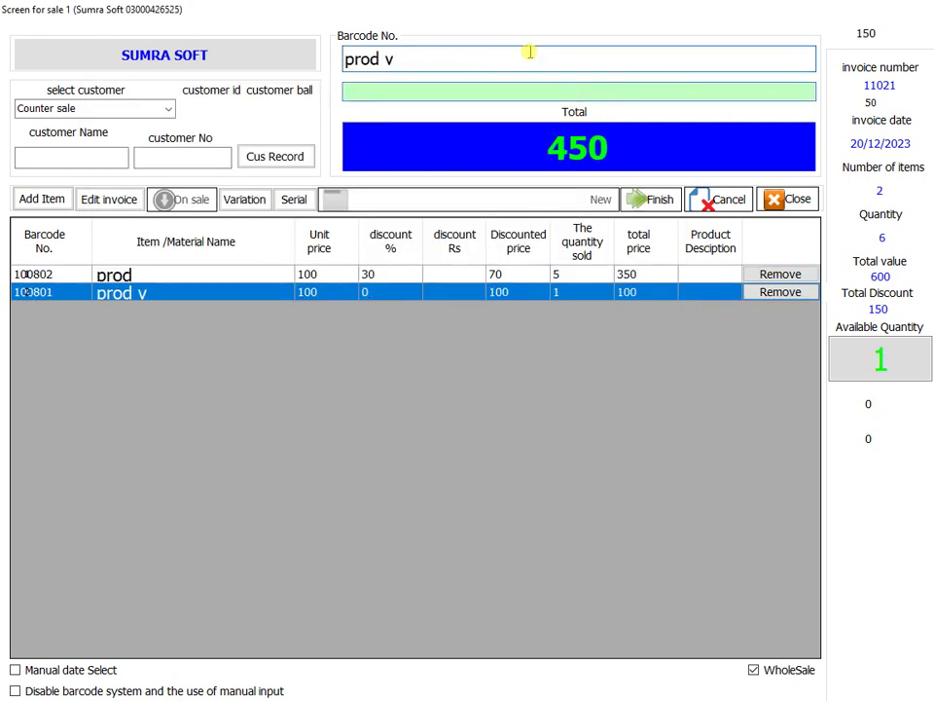
click(662, 200)
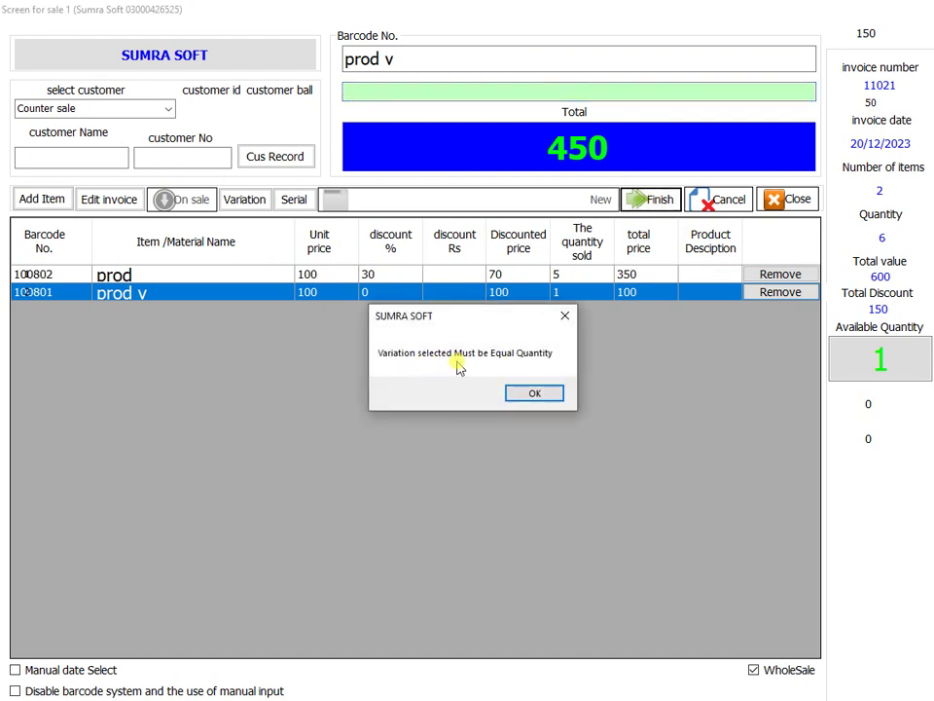
click(533, 394)
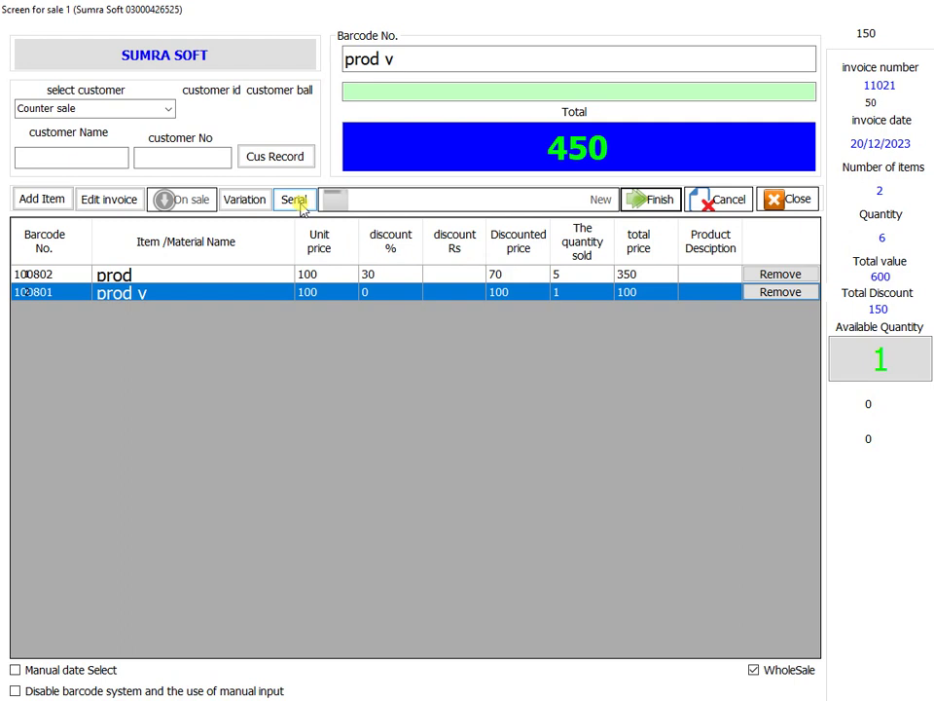
Step: Assign one unit of the pink variation from stock to prod v and review the selected variations
click(252, 207)
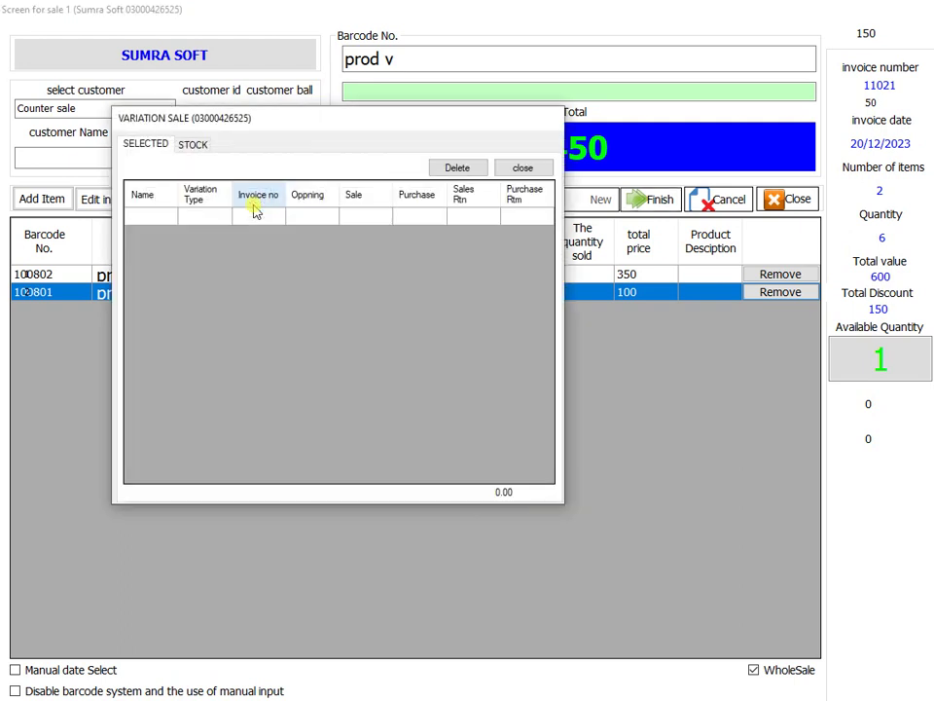
click(180, 146)
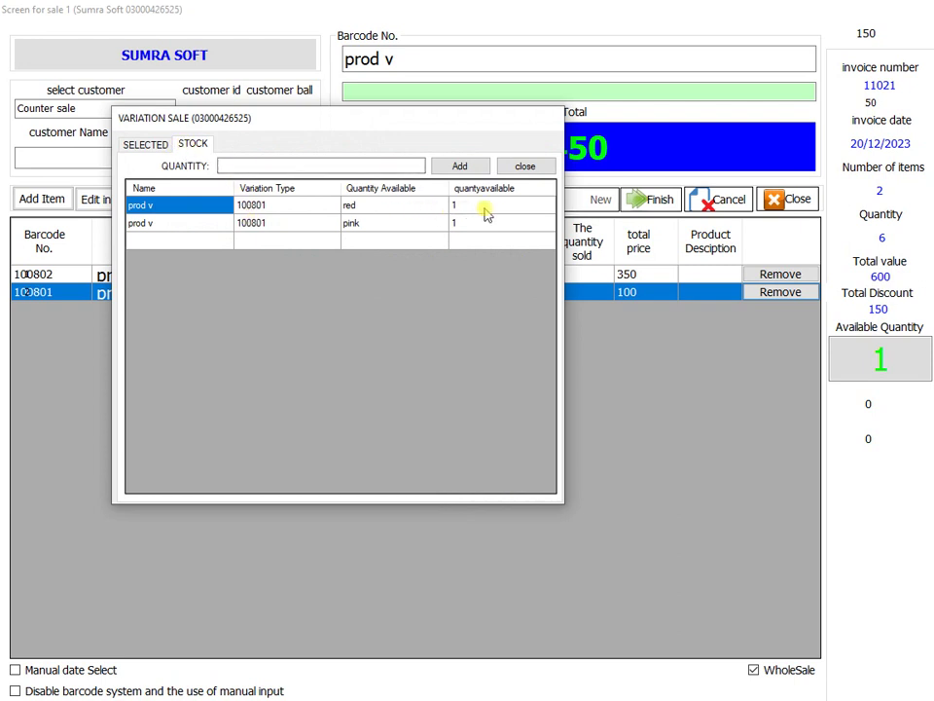
click(277, 167)
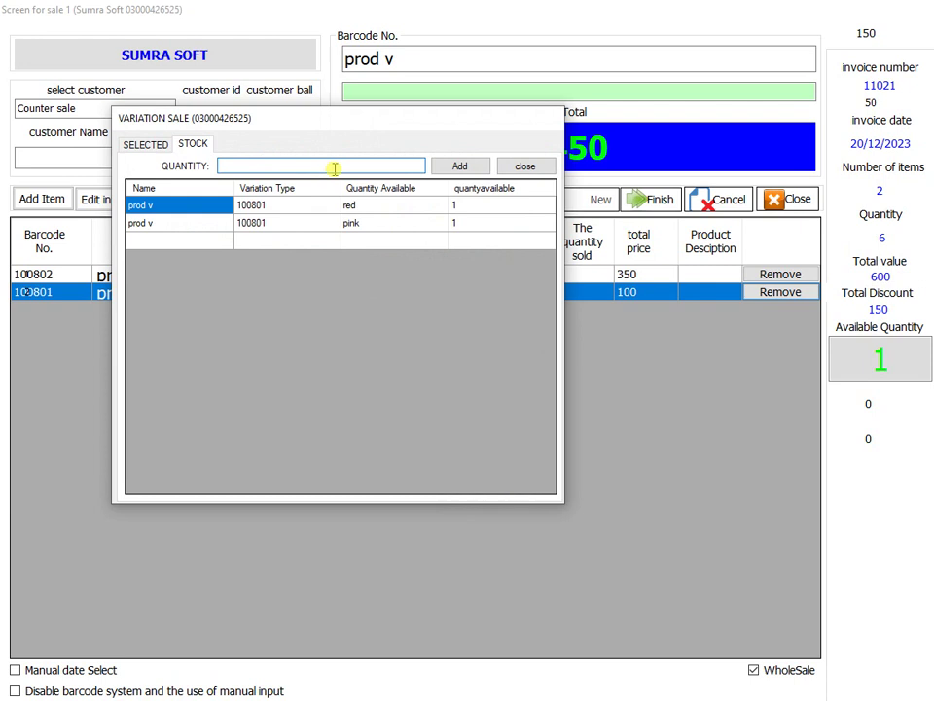
click(288, 223)
click(305, 205)
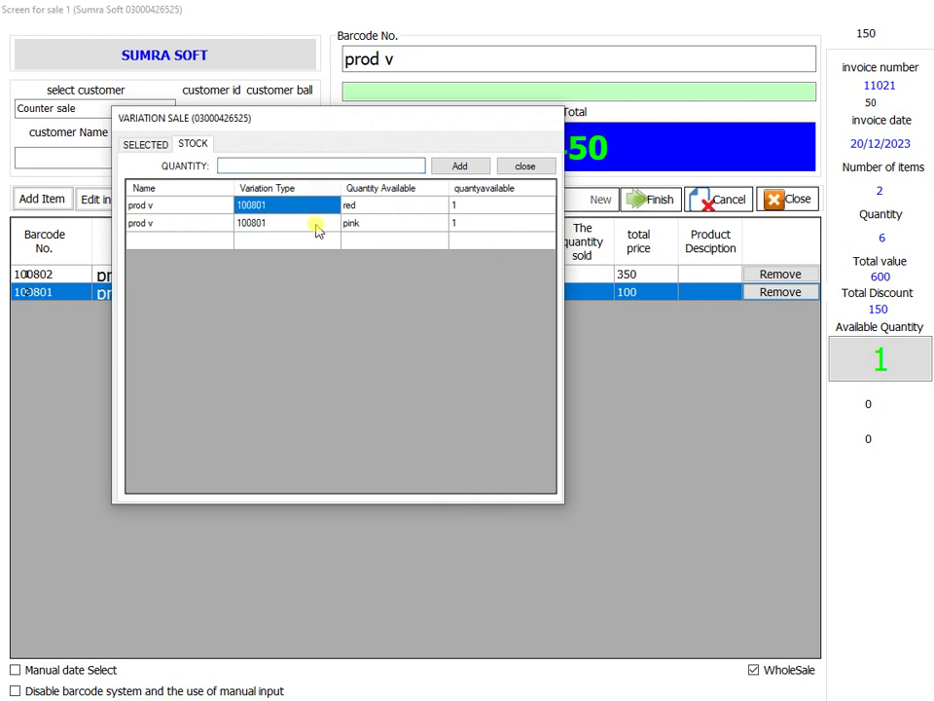
click(319, 223)
click(321, 164)
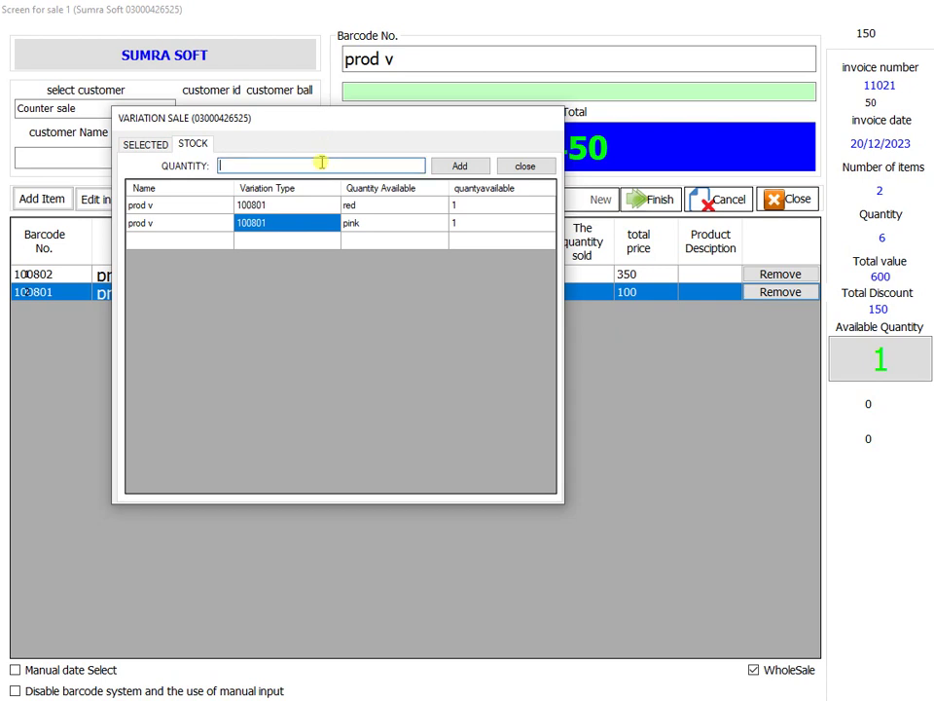
text(1)
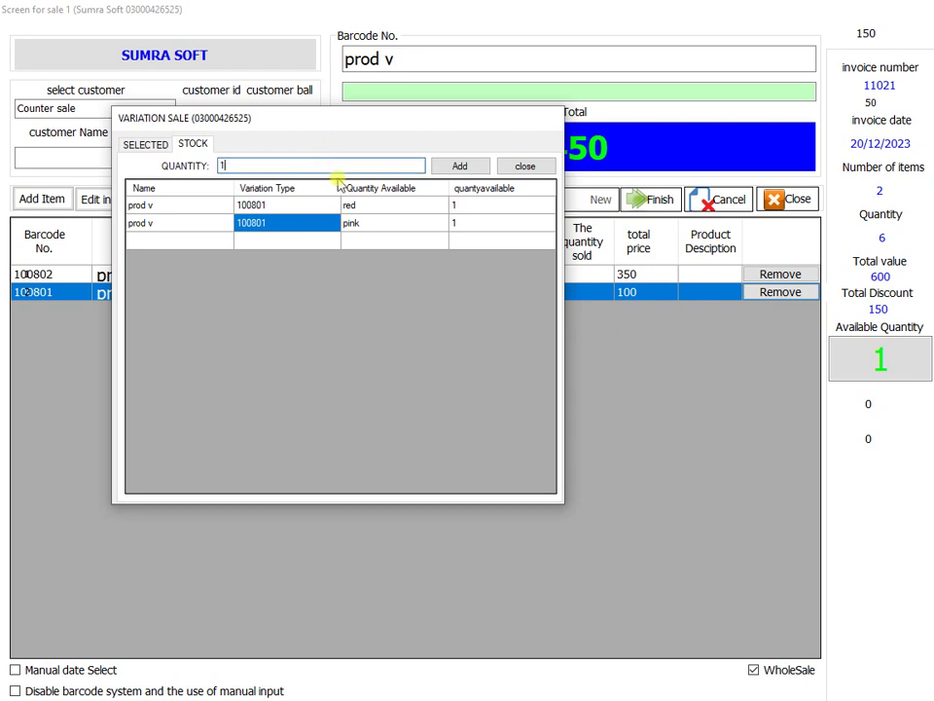
click(459, 168)
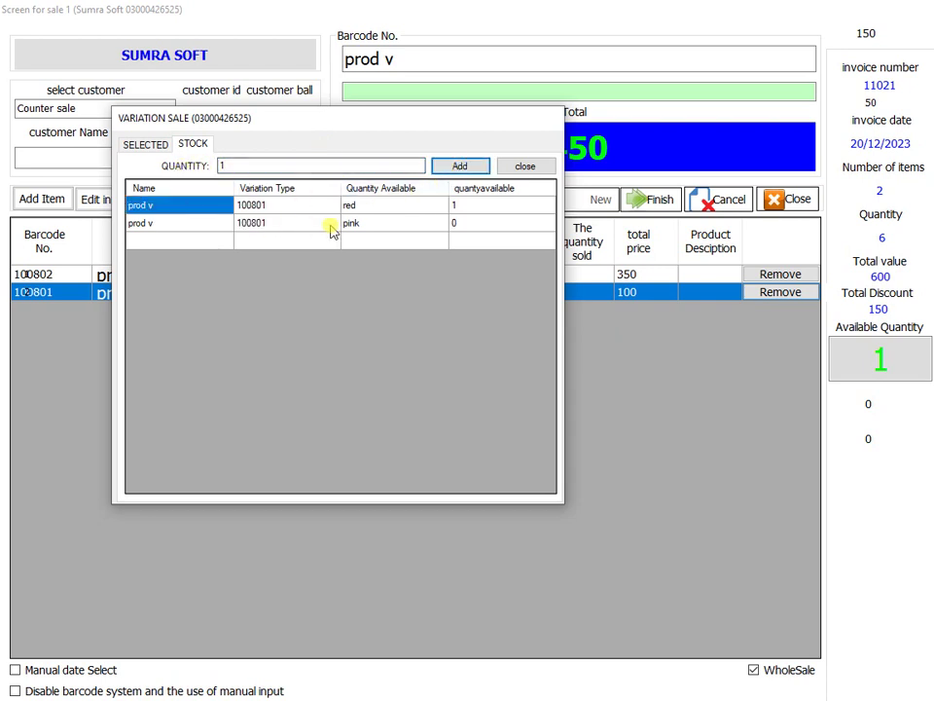
click(139, 144)
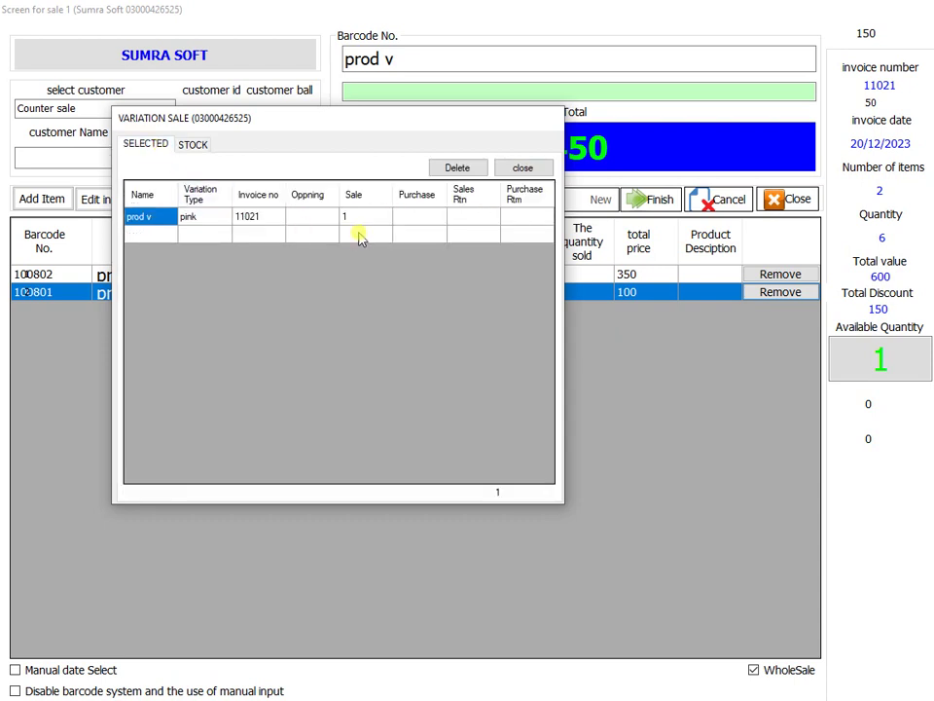
Step: Close the selected variations, check the end-of-sale summary for the invoice and return to the sale screen
click(523, 167)
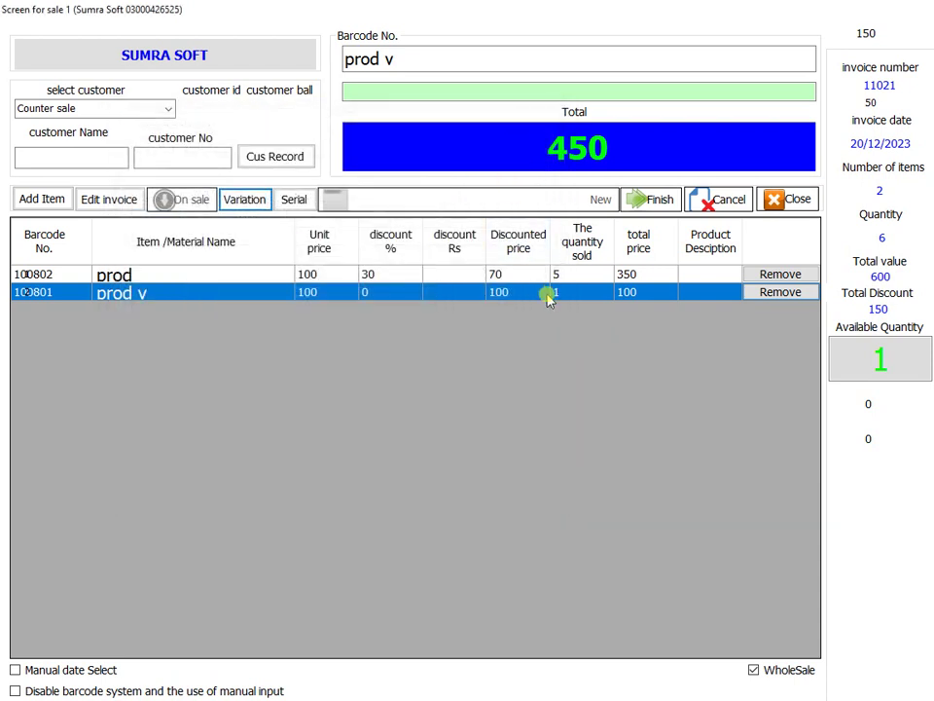
click(662, 201)
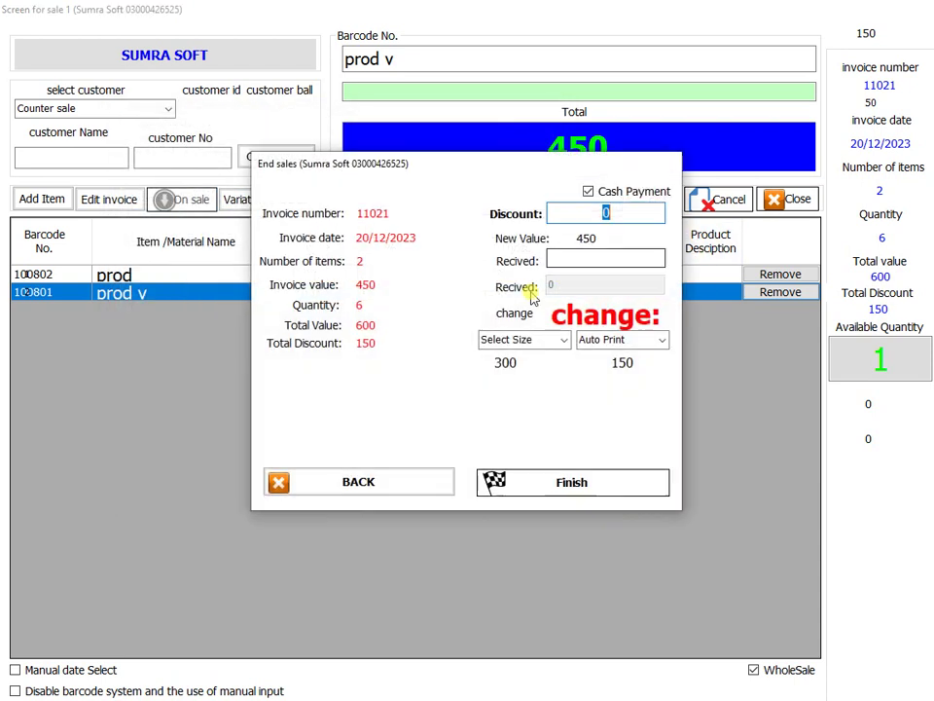
click(409, 483)
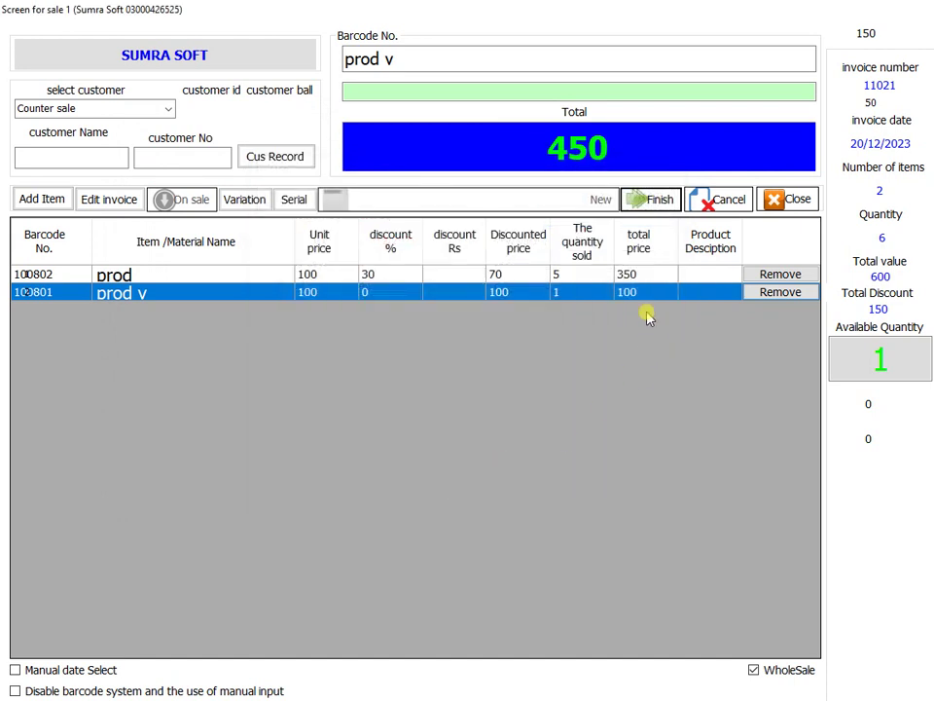
Step: Add the product prod s to the invoice and try to finish the sale
click(573, 92)
key(Return)
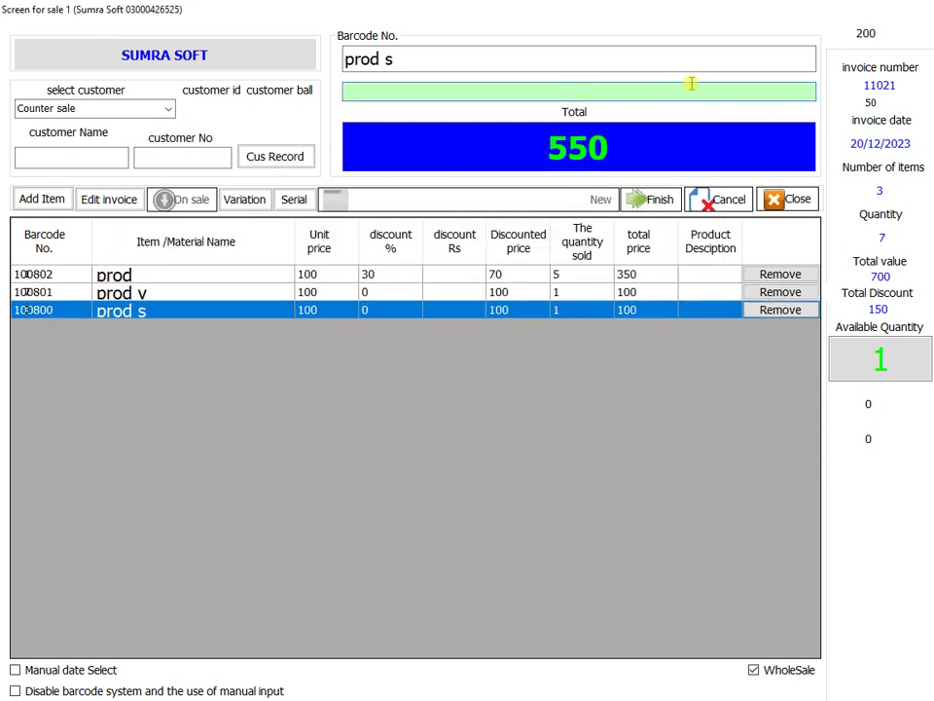
click(659, 199)
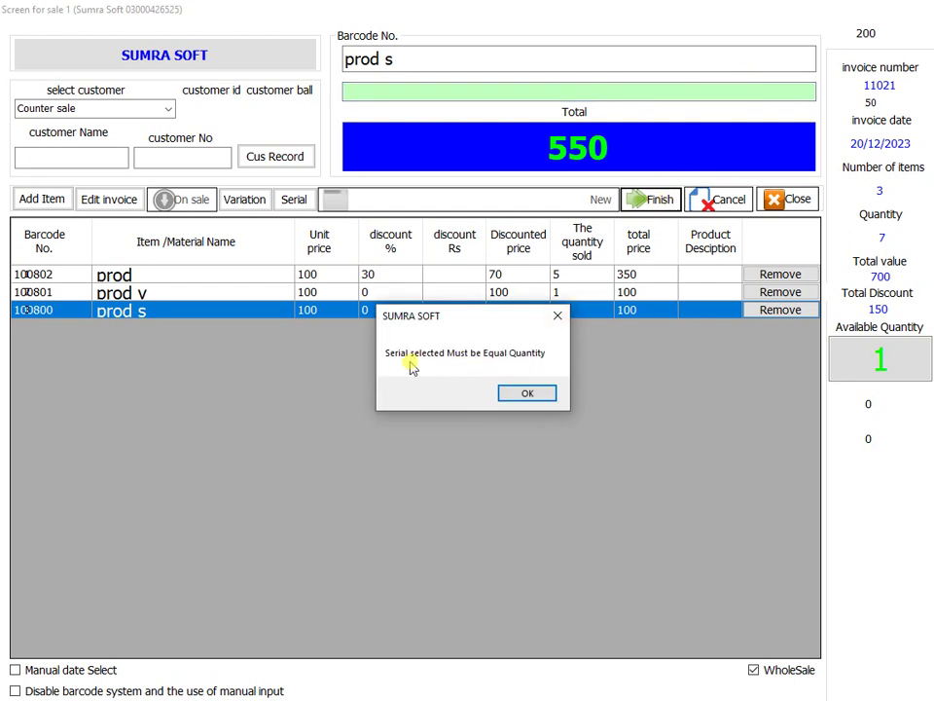
click(531, 394)
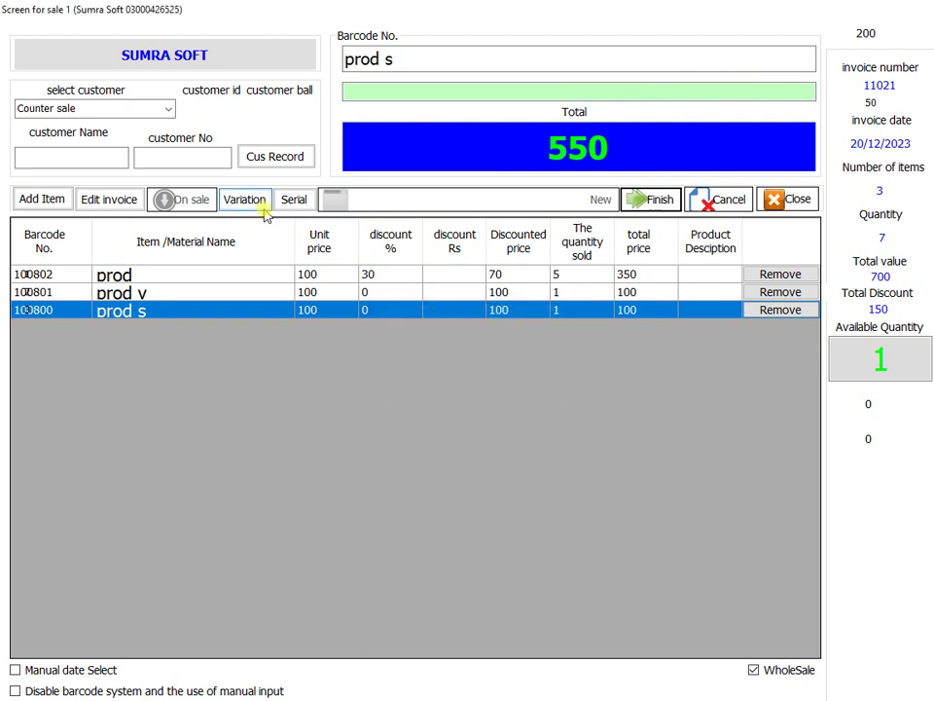
Step: Assign serial number 123 to prod s and review its remaining and already selected serials
click(294, 199)
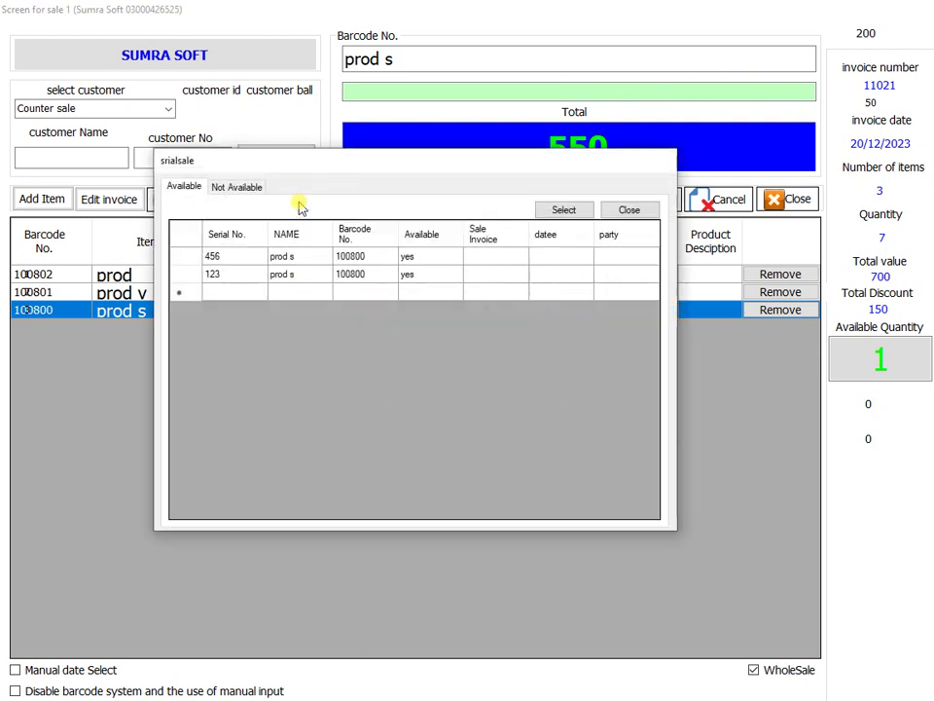
click(303, 277)
click(551, 212)
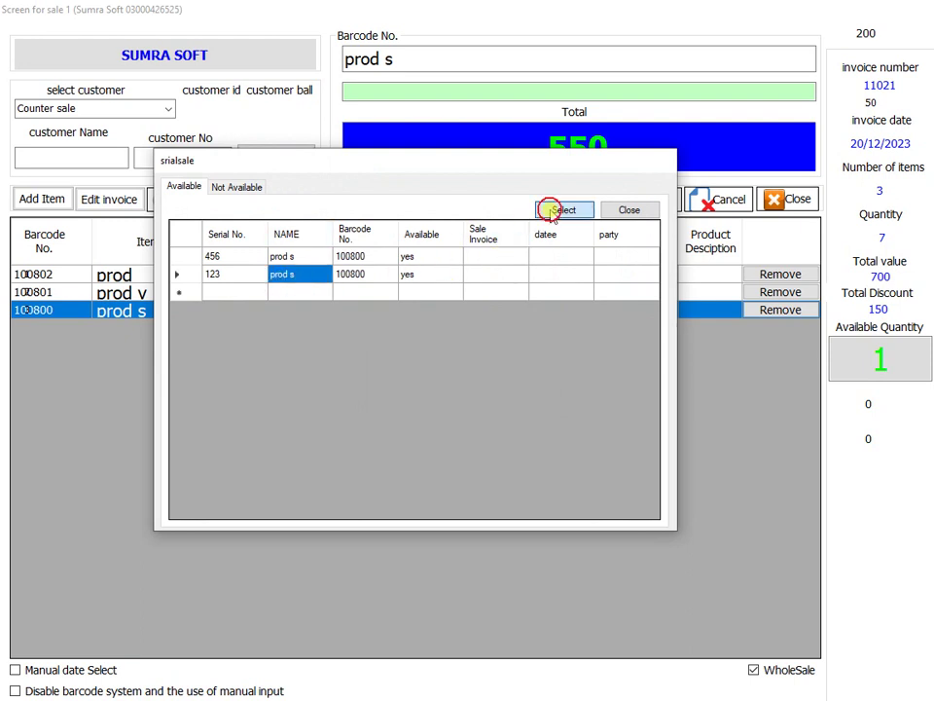
click(239, 190)
click(187, 189)
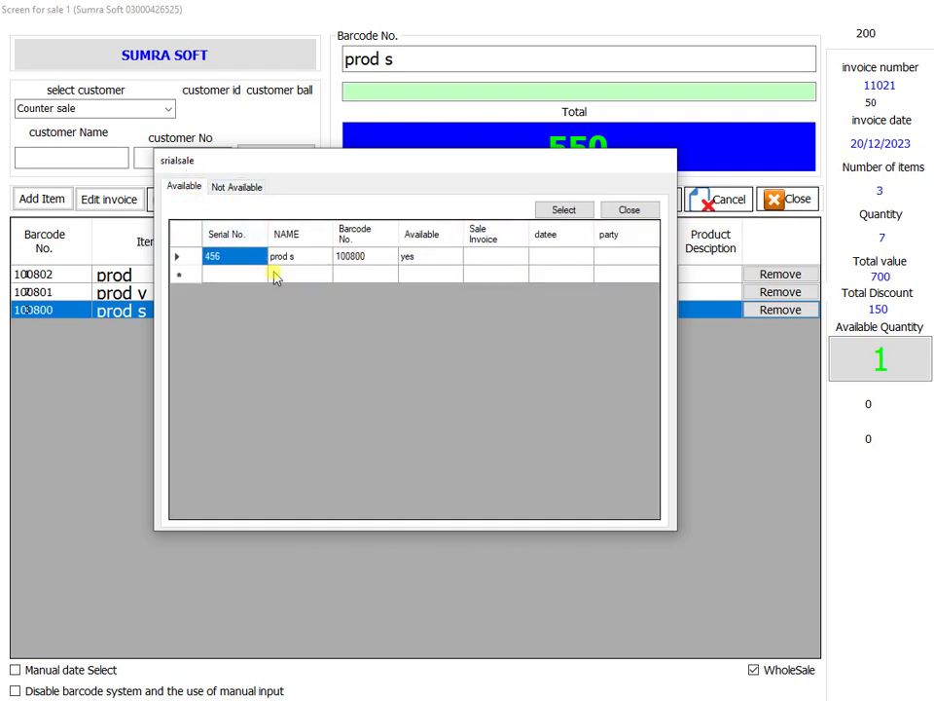
click(648, 210)
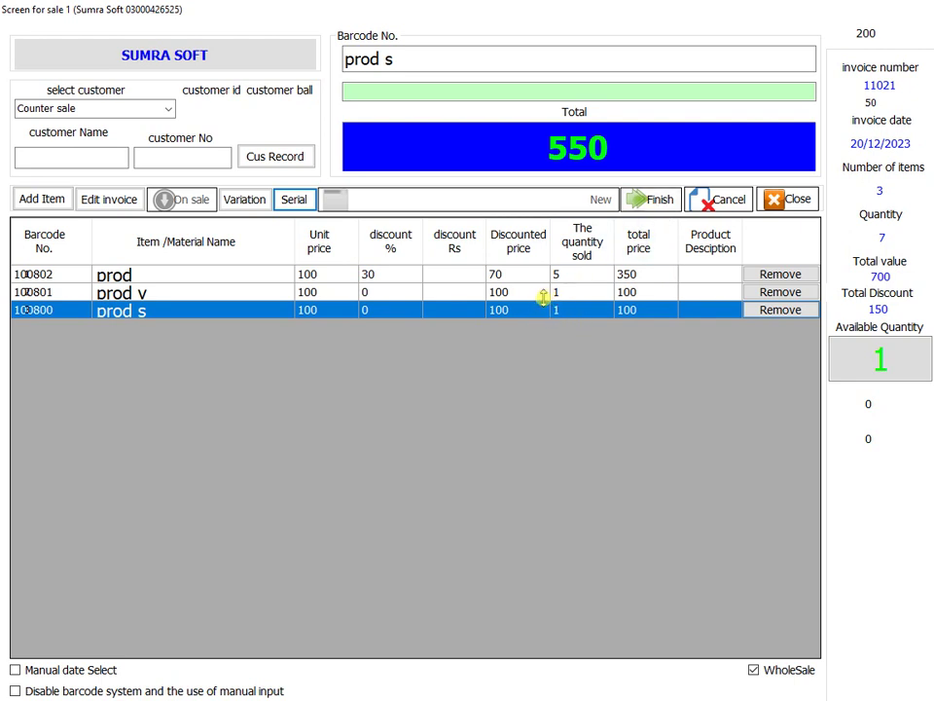
Step: Check the end-of-sale summary, return to the invoice and compare the selected serial and variation counts of its items
click(654, 199)
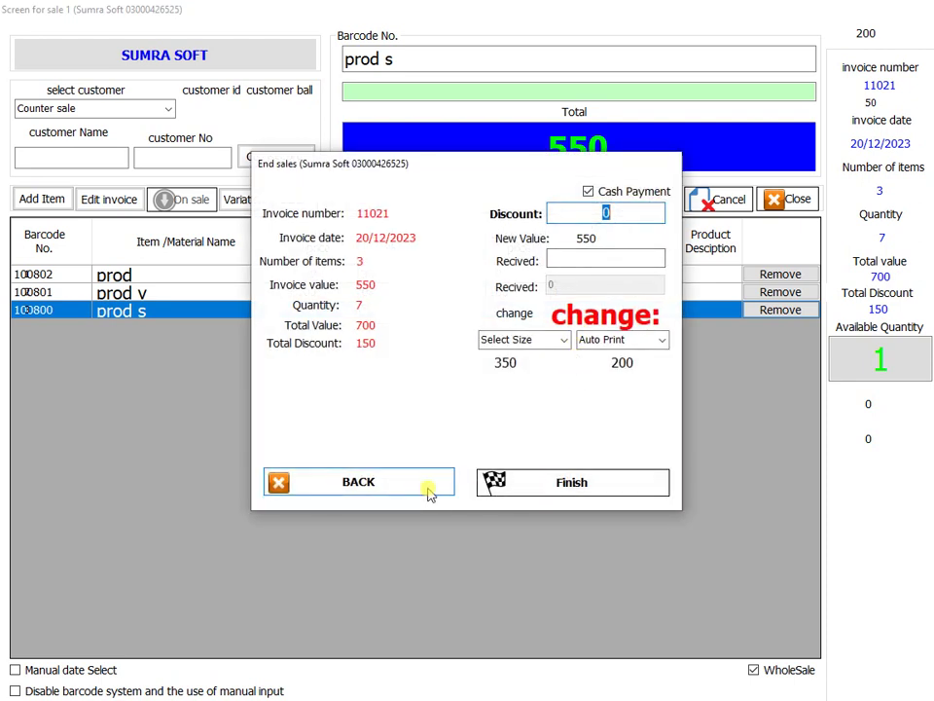
click(429, 492)
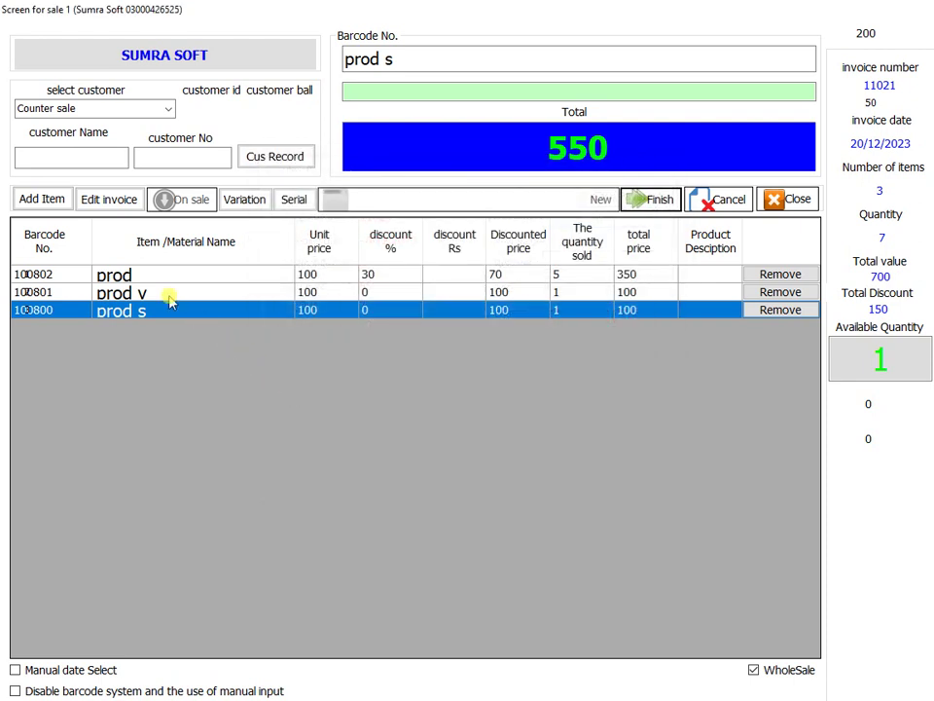
click(183, 314)
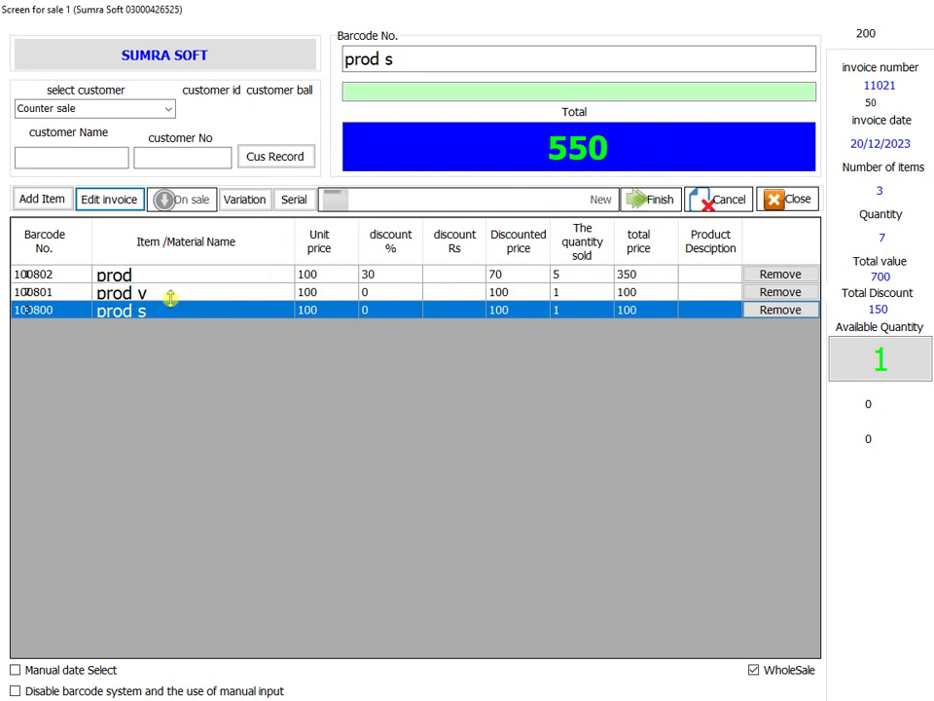
key(Up)
key(Up)
key(Down)
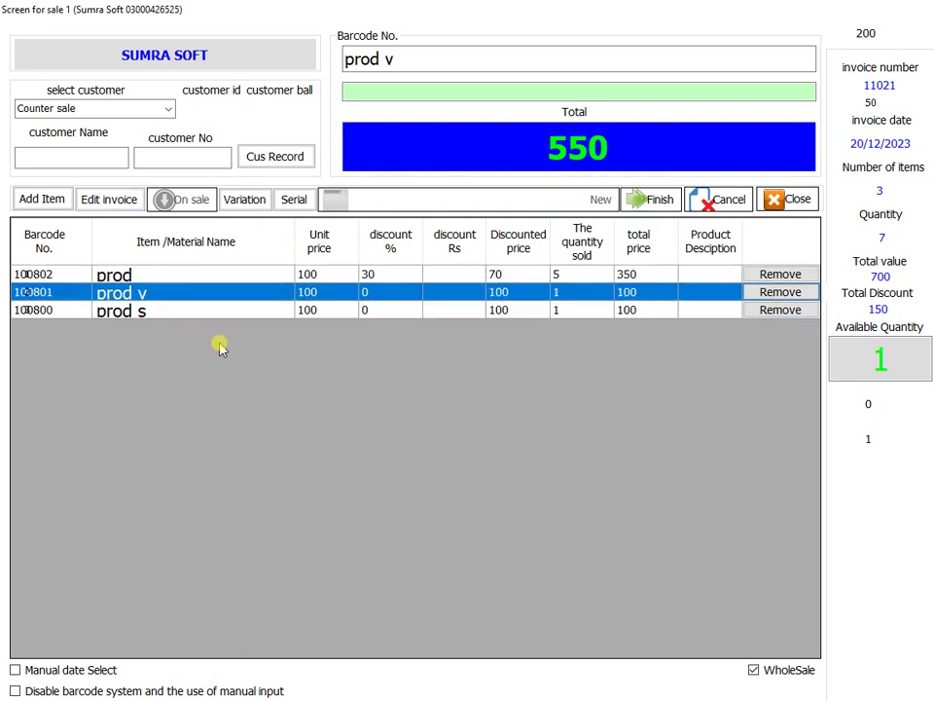
key(Down)
key(Up)
click(589, 294)
key(Down)
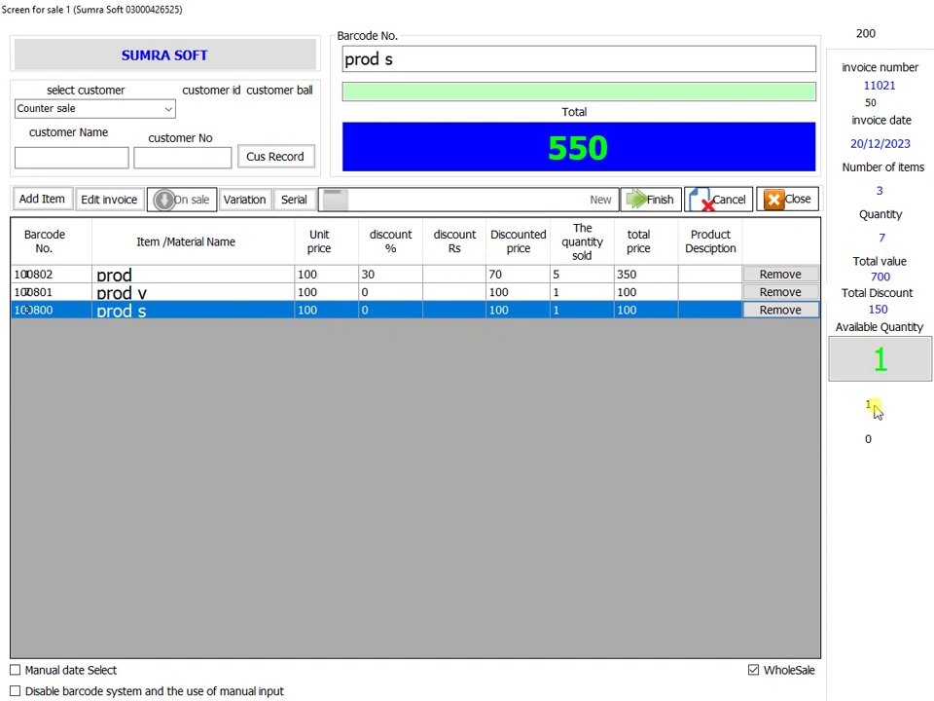
Step: Set the sold quantity of prod s on the invoice to 2 and try to finish the sale
double_click(578, 322)
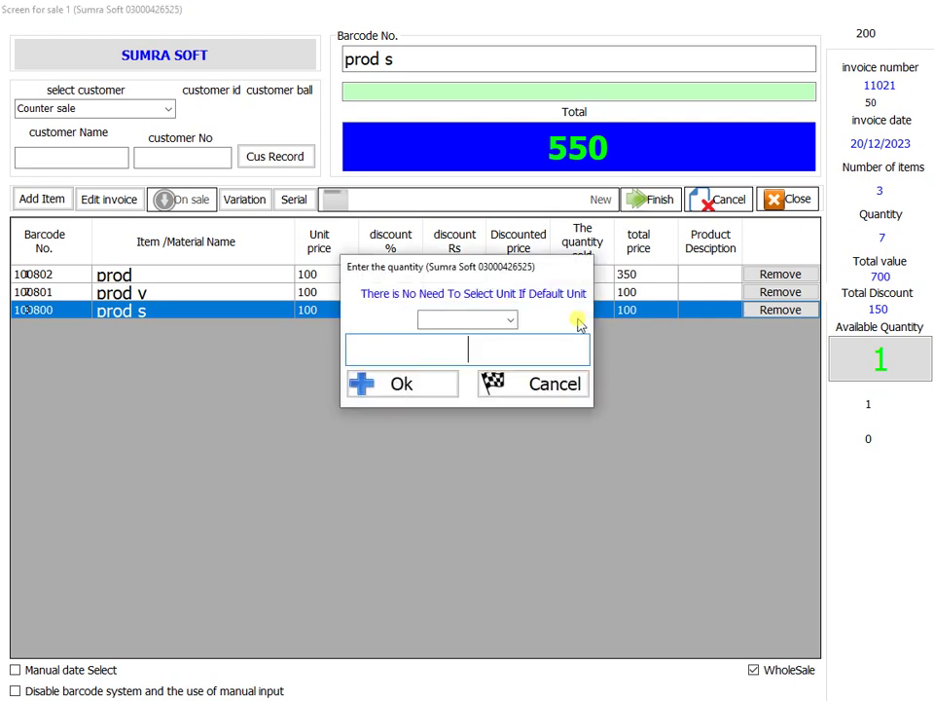
text(2)
key(Return)
key(Up)
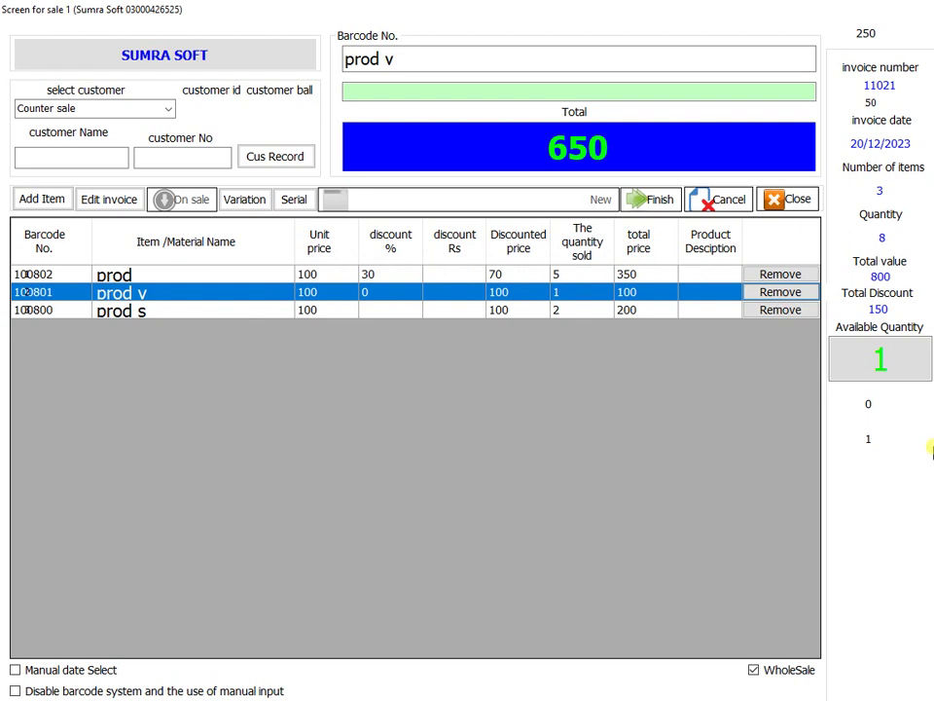
click(595, 308)
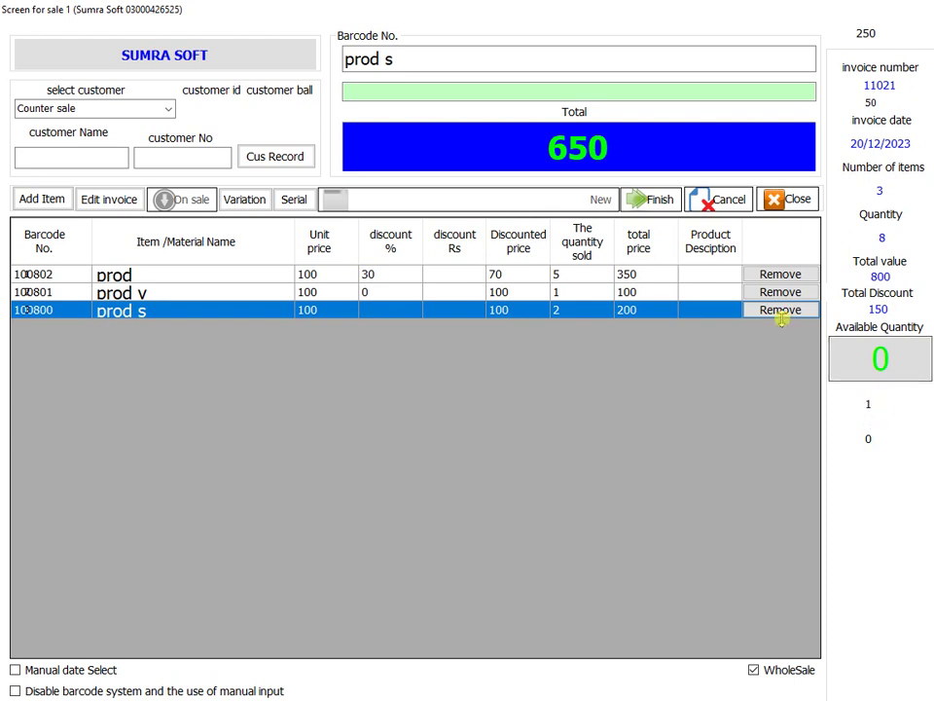
click(654, 199)
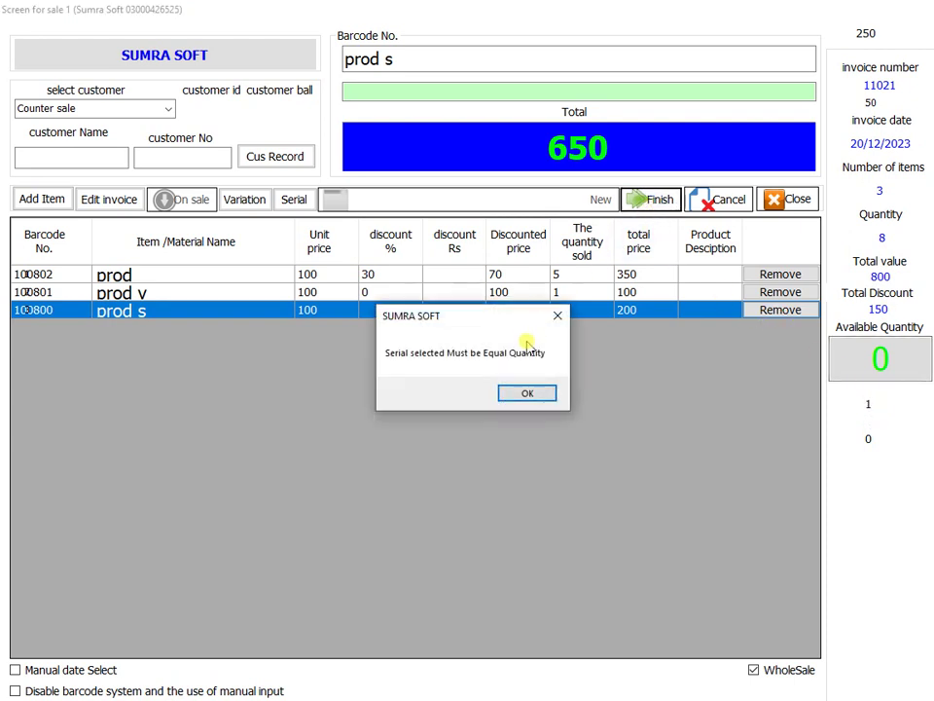
click(516, 393)
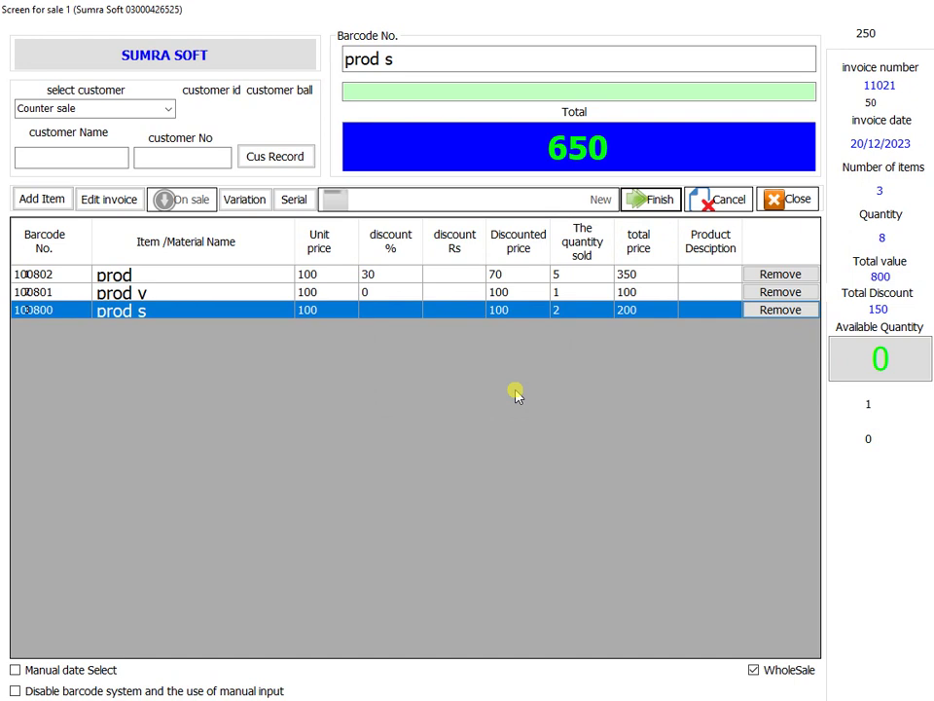
Step: Assign serial number 456 to prod s as well and check the item's selected serial count on the invoice
click(293, 201)
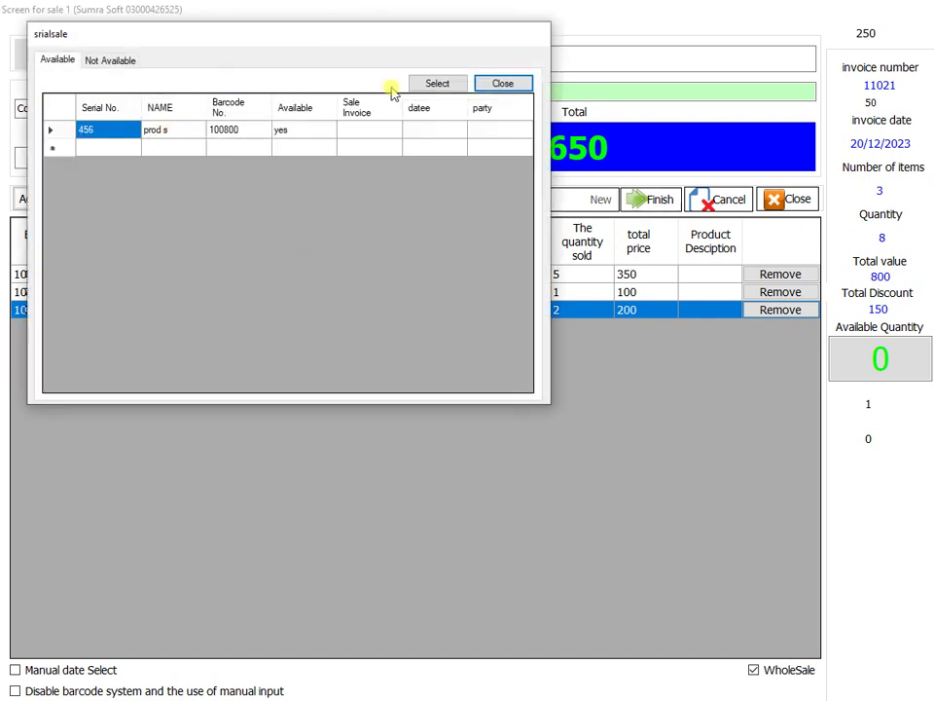
click(437, 84)
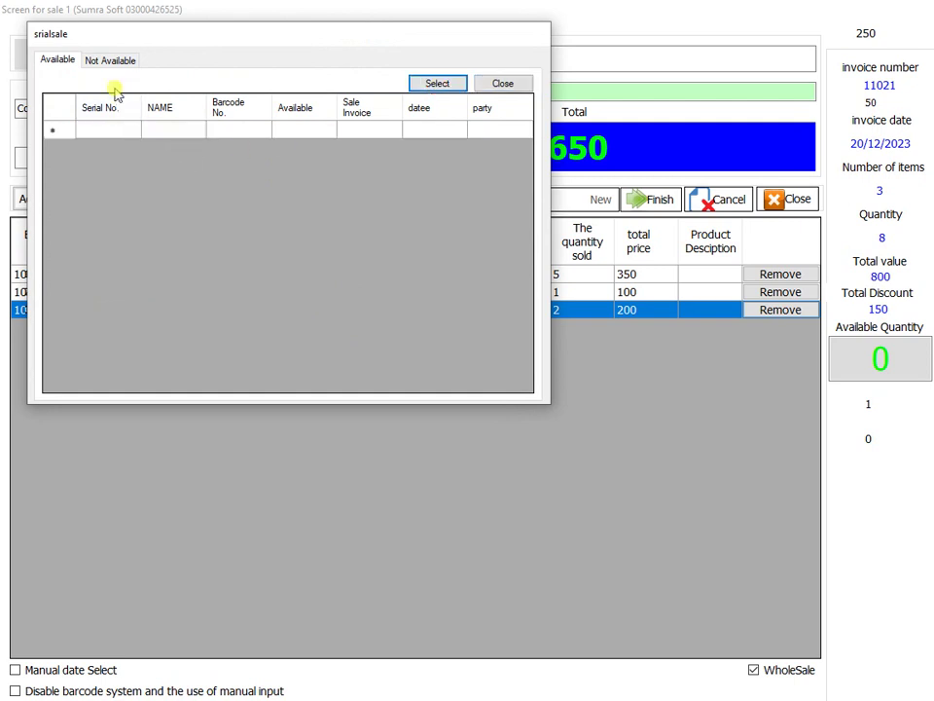
click(107, 60)
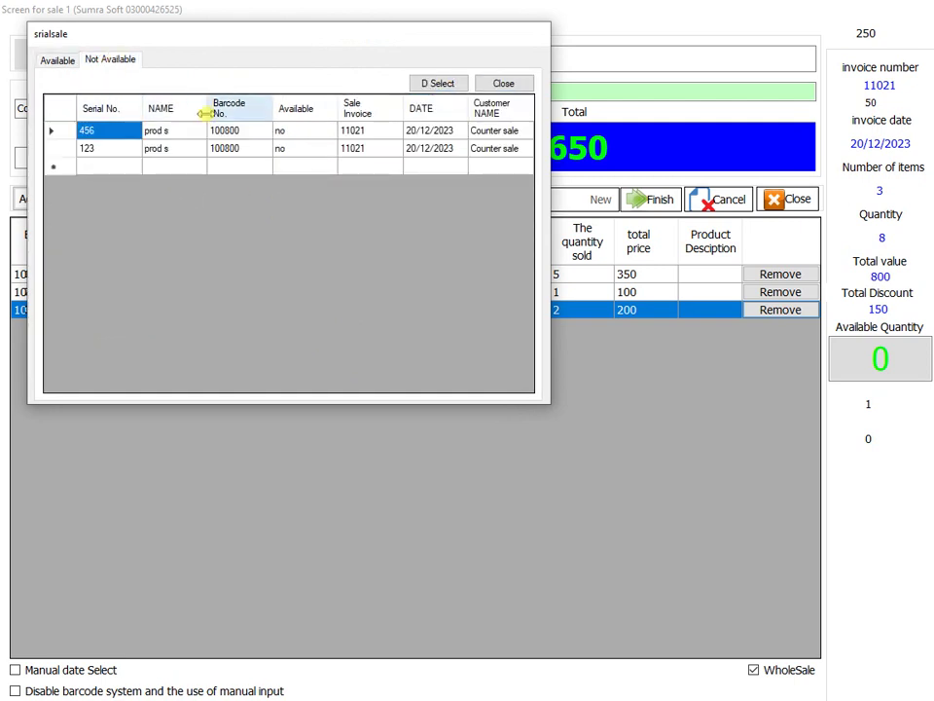
click(514, 82)
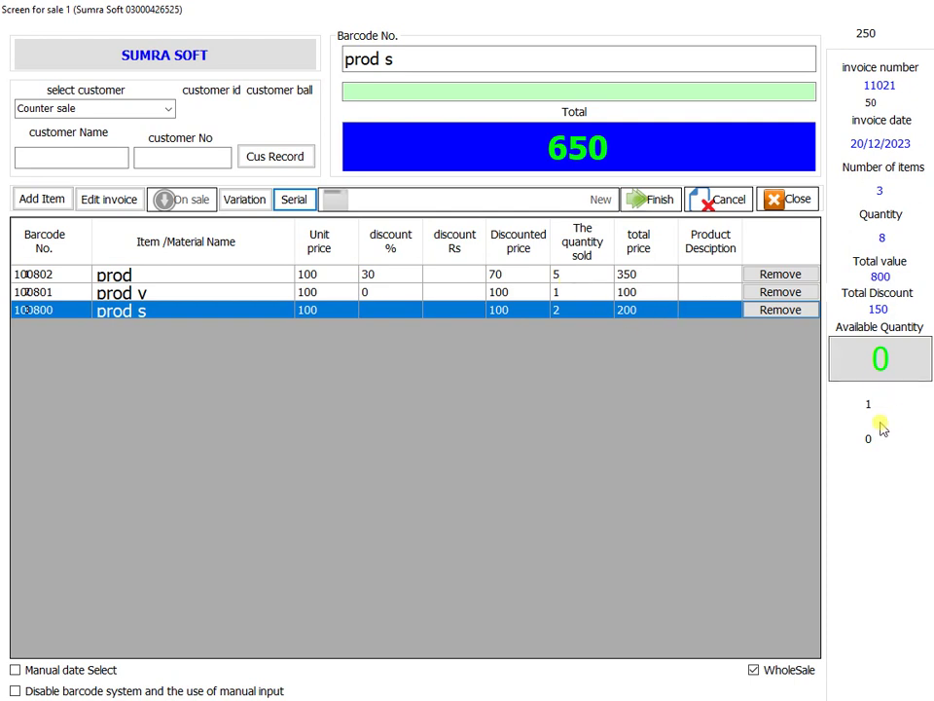
click(500, 333)
key(Up)
key(Down)
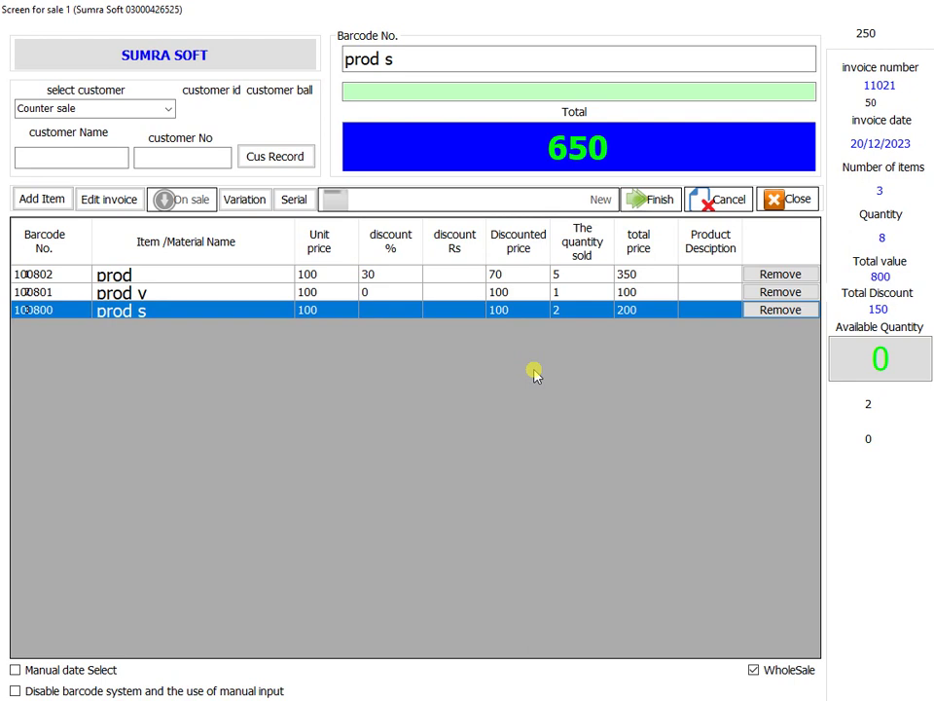
Step: Finish the sale with 650 received in cash, then close the printed invoice preview and the sale screen
key(F12)
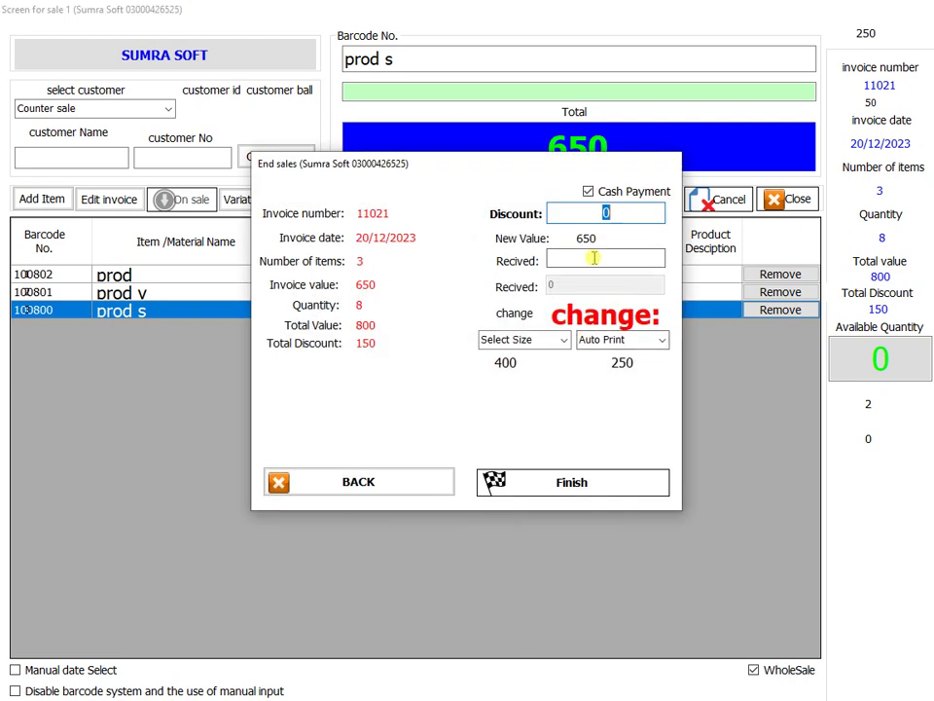
click(593, 258)
text(650)
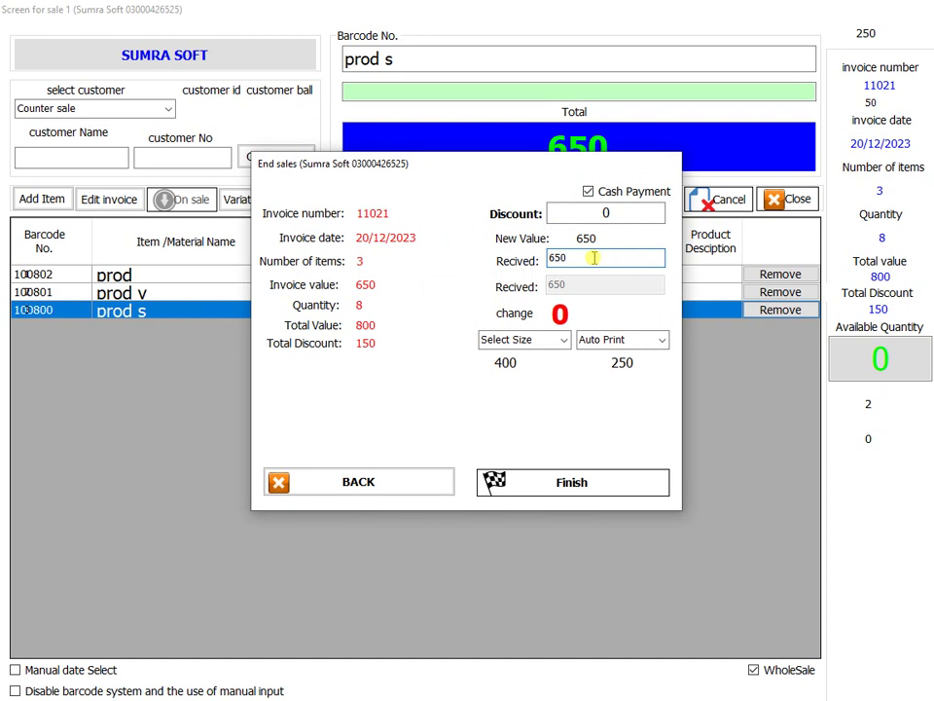
click(585, 486)
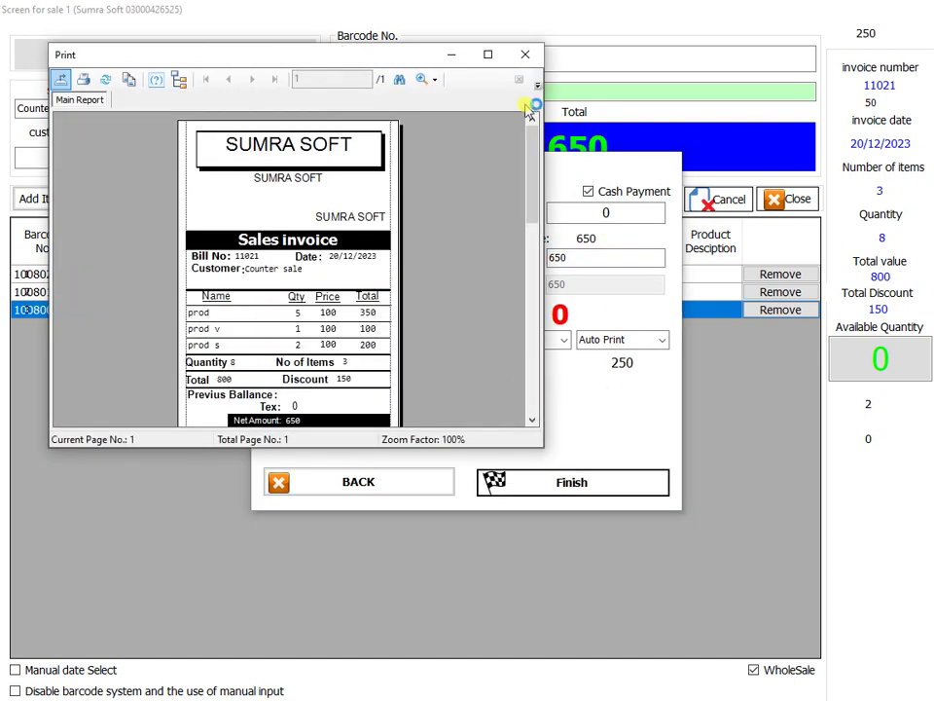
click(541, 53)
click(771, 197)
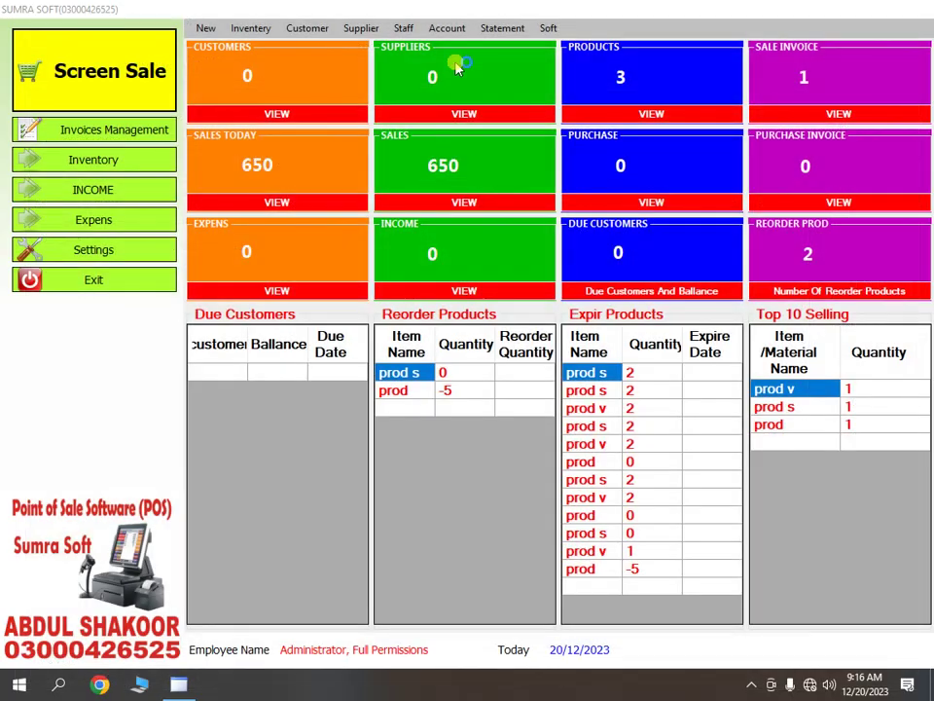
click(505, 31)
mouse_move(447, 31)
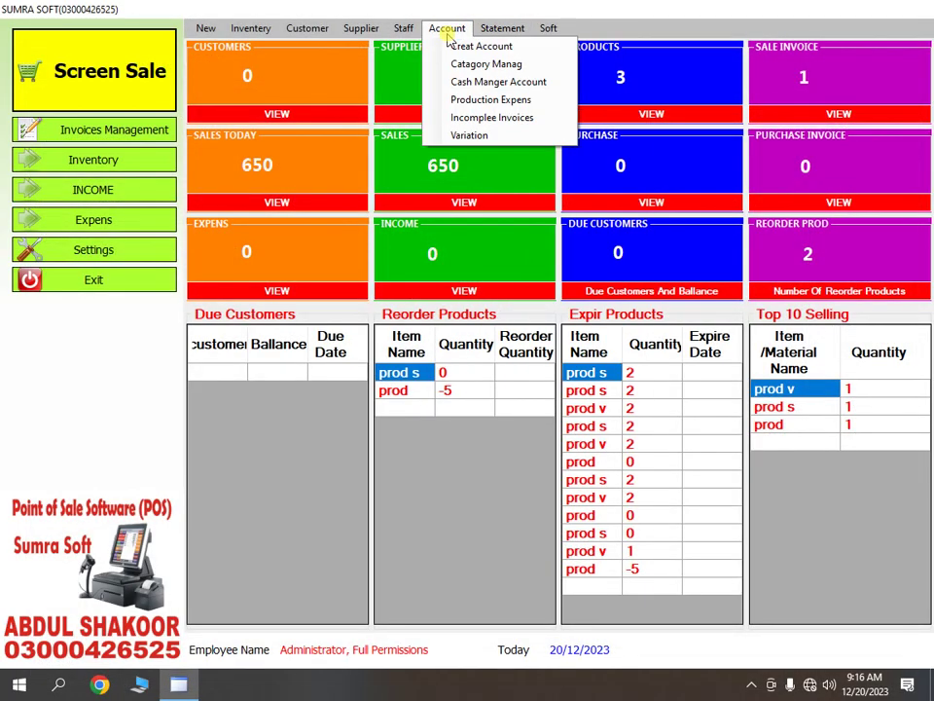
click(480, 46)
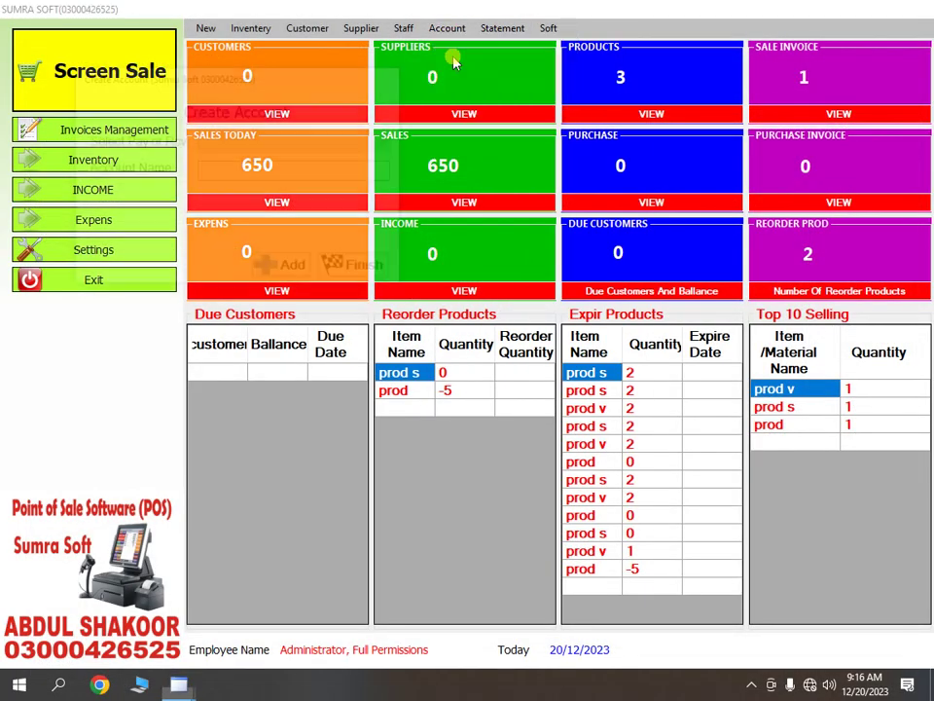
click(366, 277)
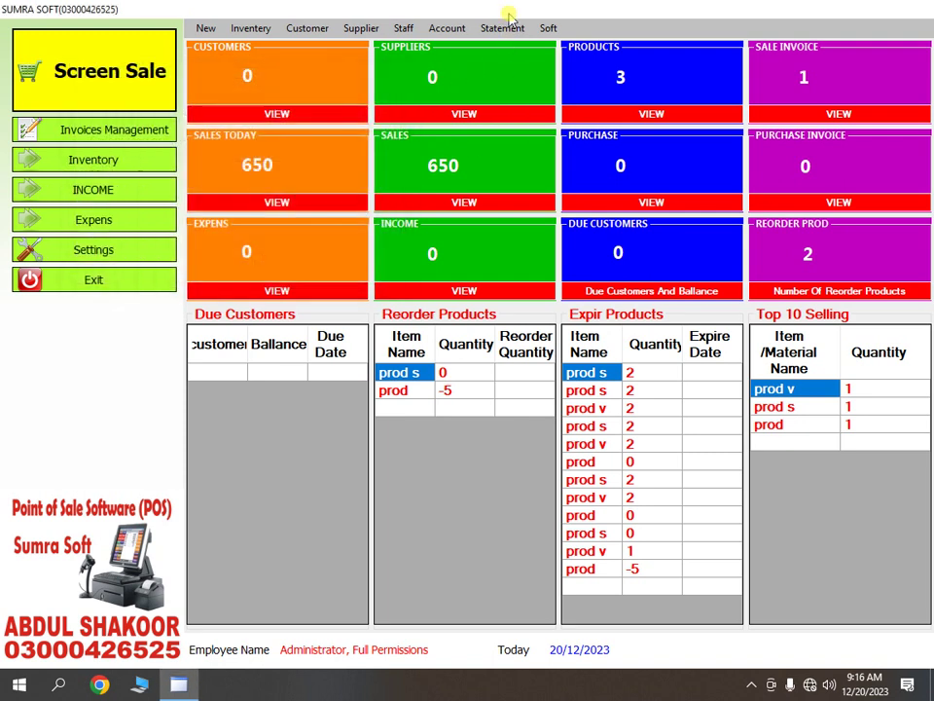
Step: Add a cash account named bank in the cash account manager
click(506, 26)
mouse_move(443, 33)
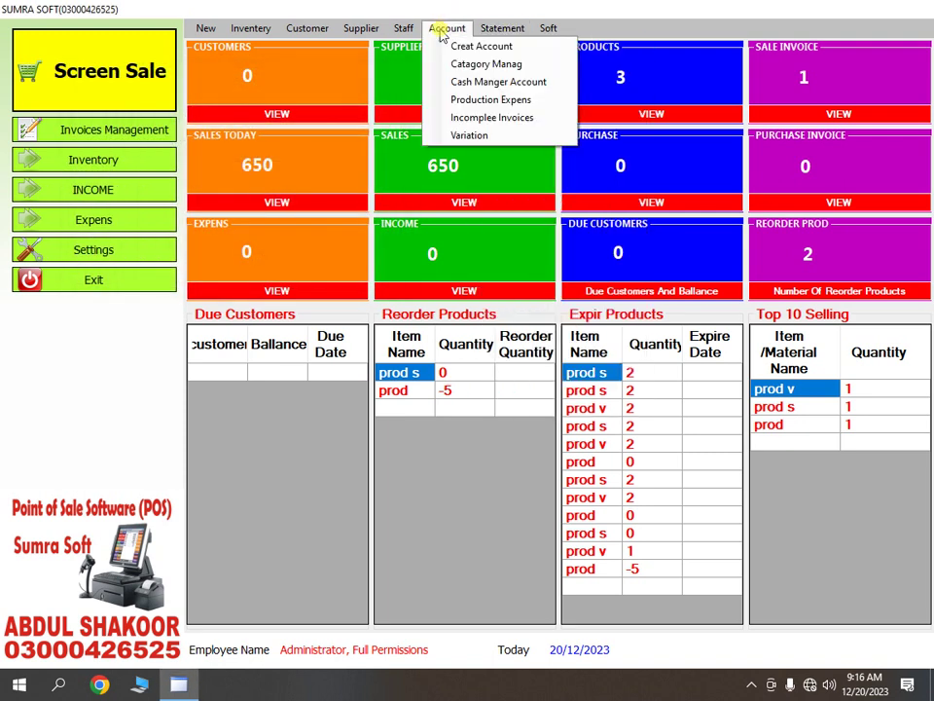
click(477, 83)
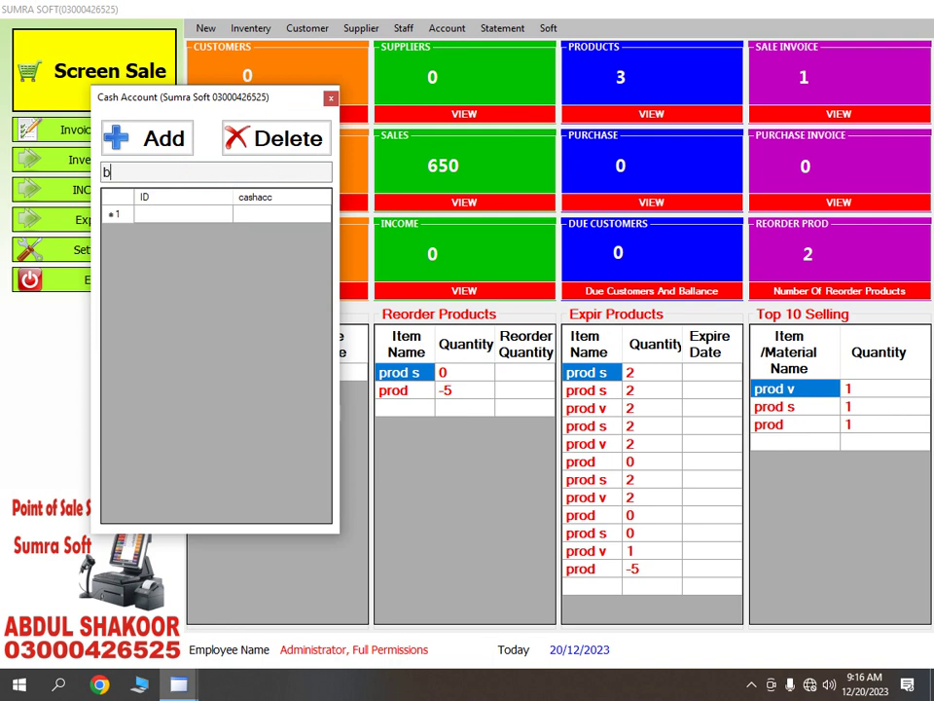
key(Return)
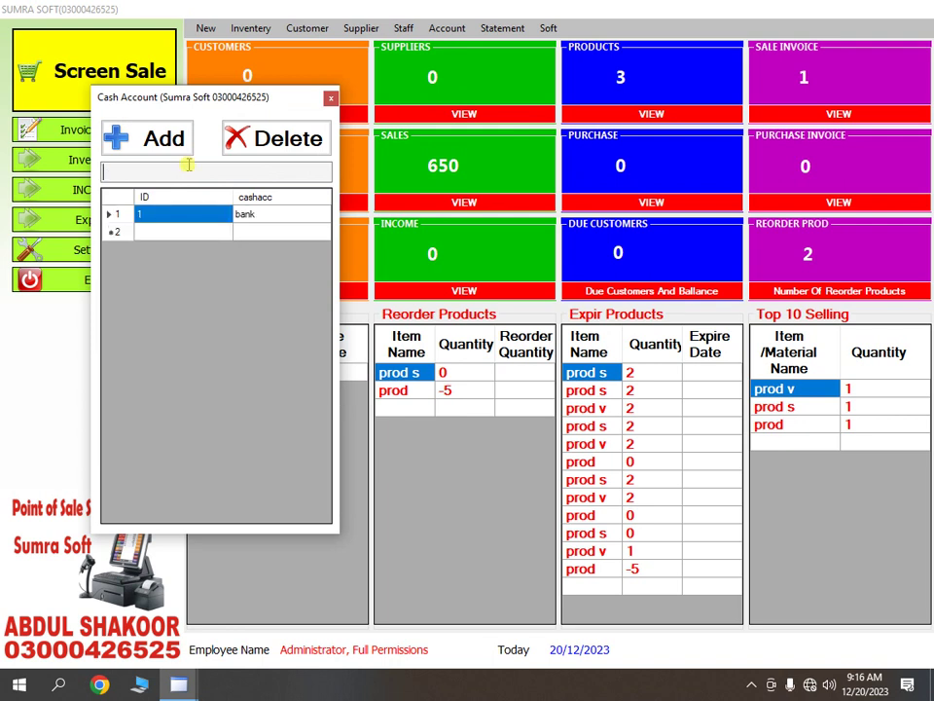
Step: Close the cash account manager, open a new sale and add prod to the invoice with a sold quantity of 5
click(331, 97)
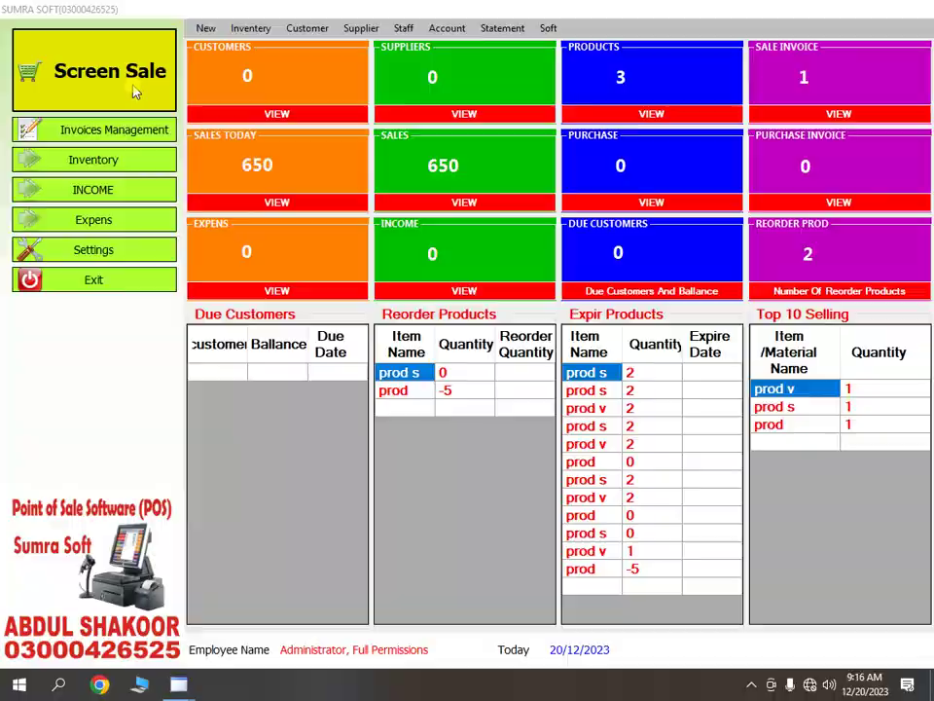
click(135, 91)
key(Down)
key(Down)
key(Return)
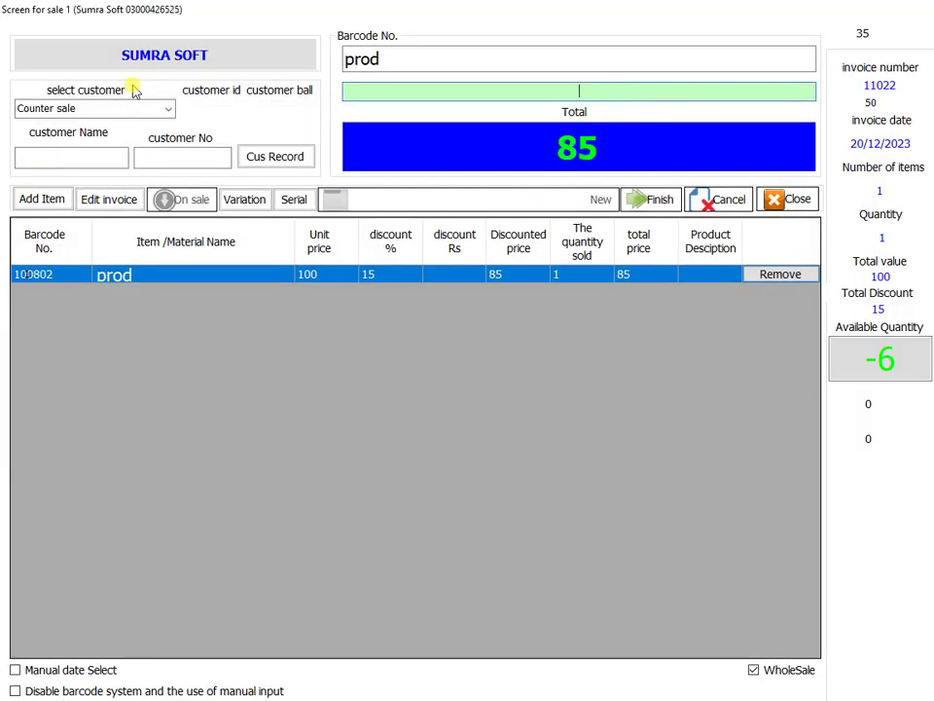
key(Return)
key(Return)
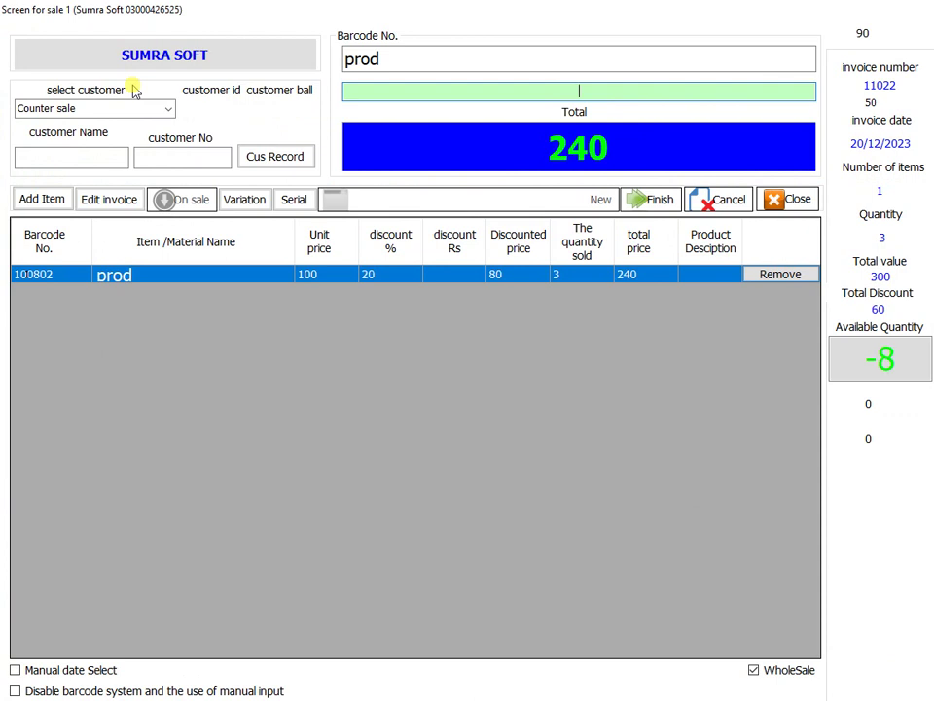
key(Return)
key(Return)
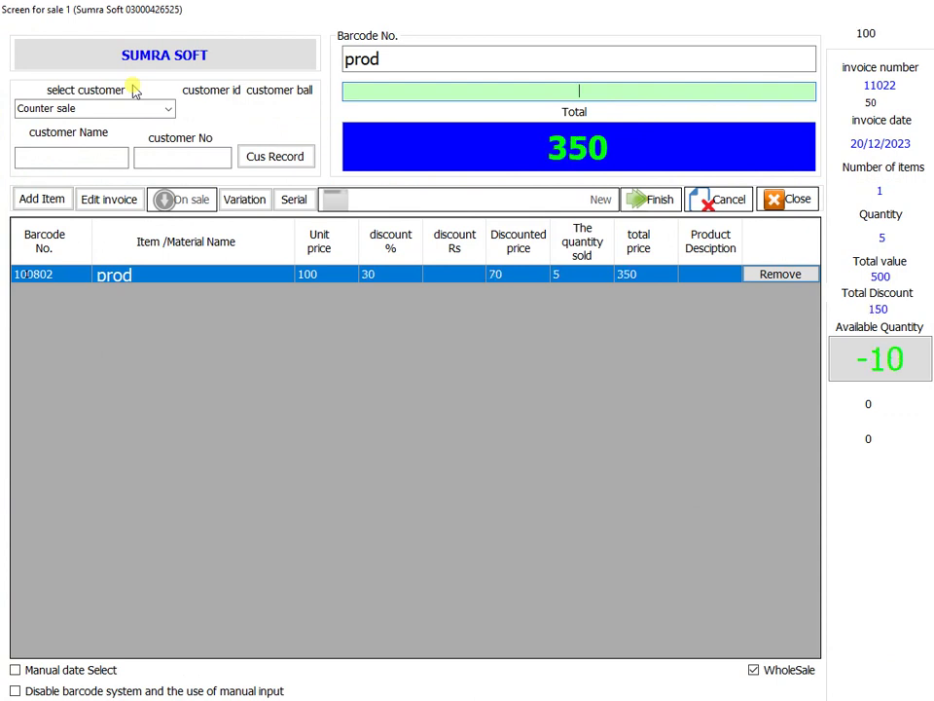
Step: Turn off cash payment for the sale, choose bank as the payment account and enter a partial payment of 125
key(Return)
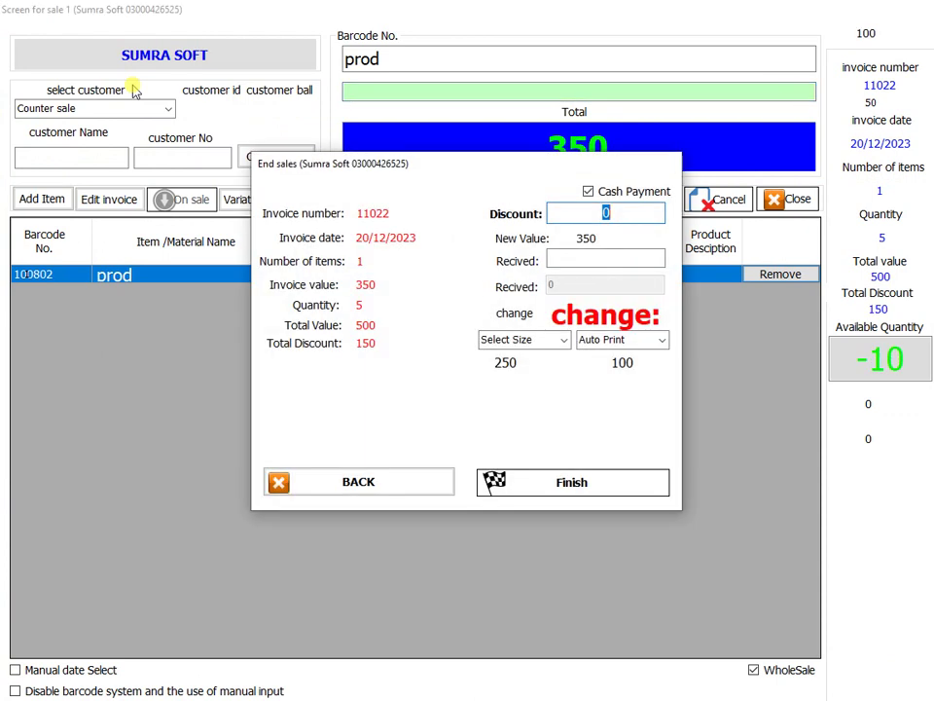
click(588, 194)
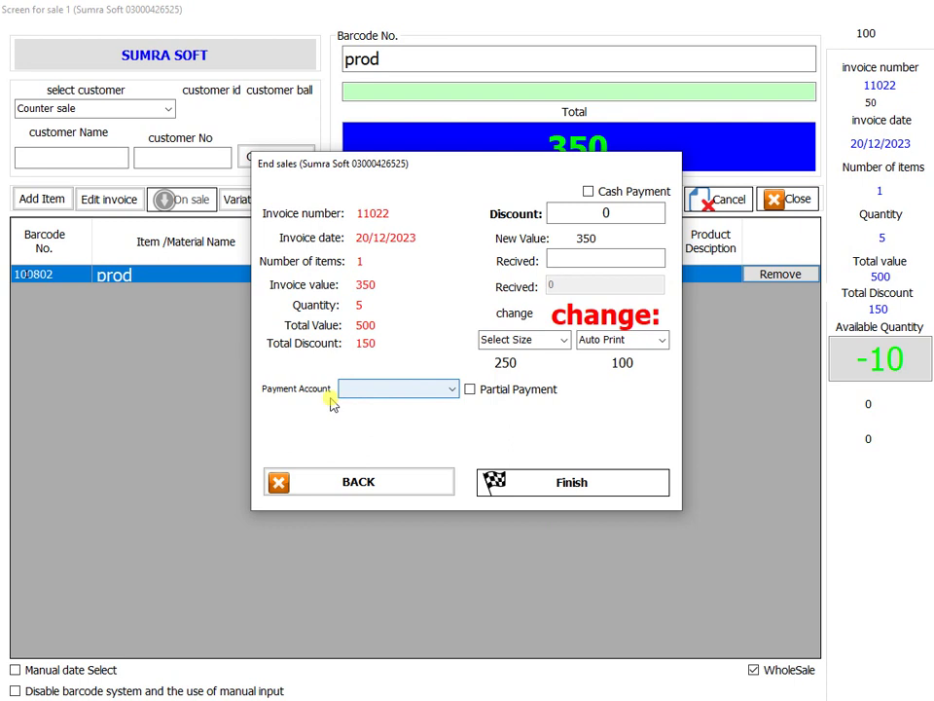
click(413, 388)
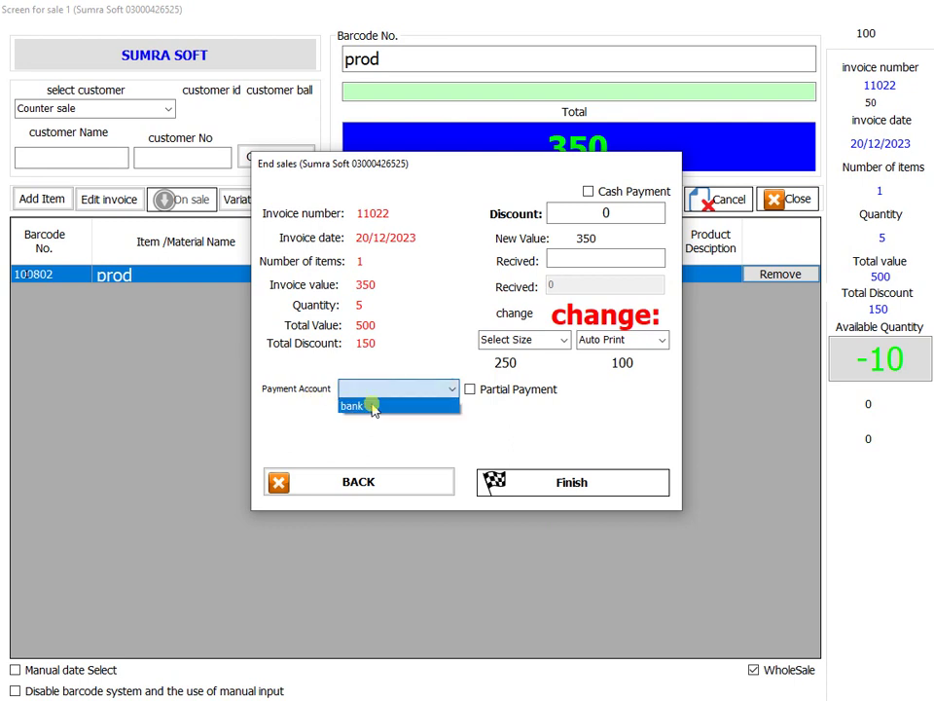
click(374, 410)
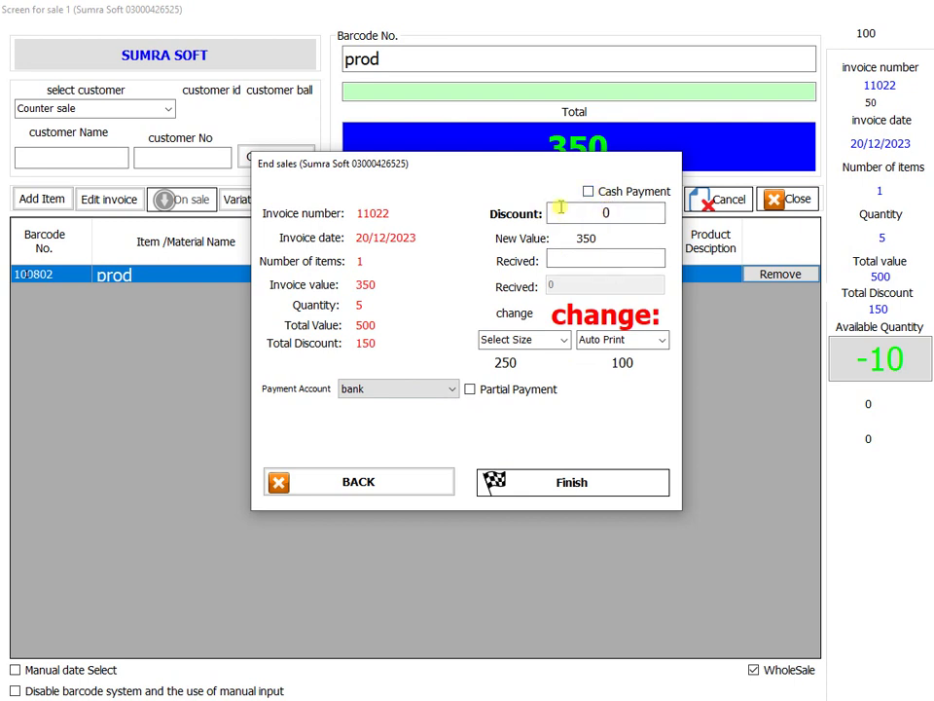
click(471, 390)
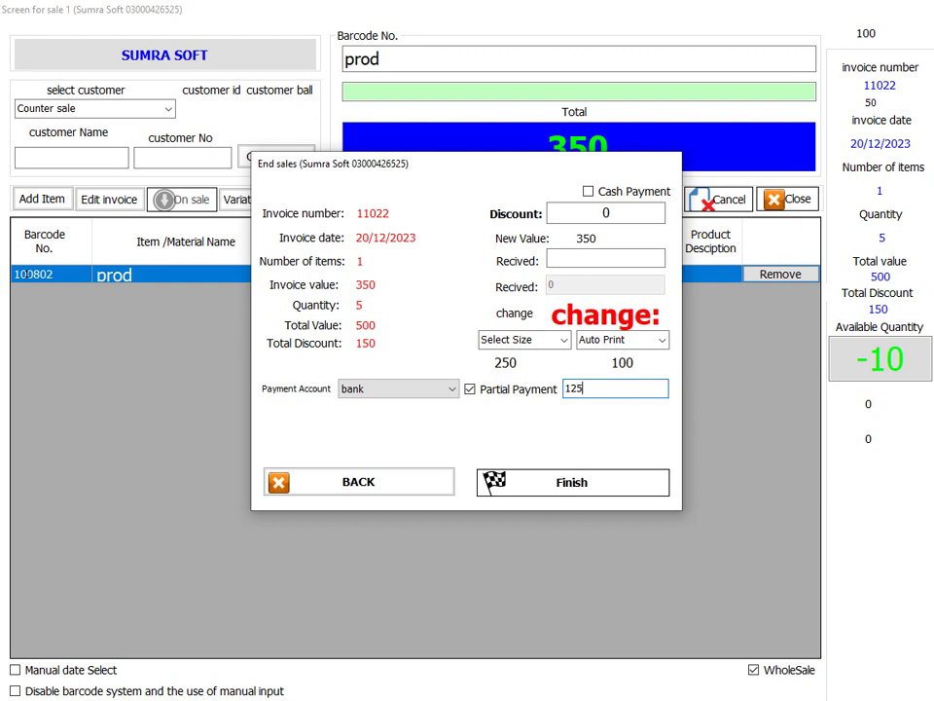
Step: Finish the sale with 350 as the received amount, then close the invoice preview and the sale screen
click(601, 483)
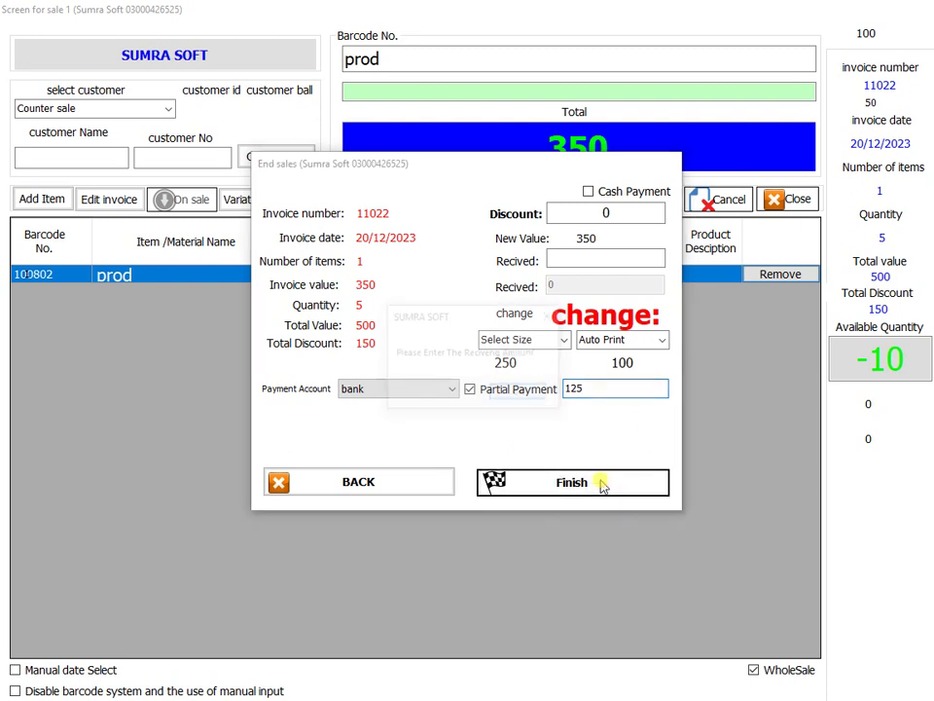
click(513, 394)
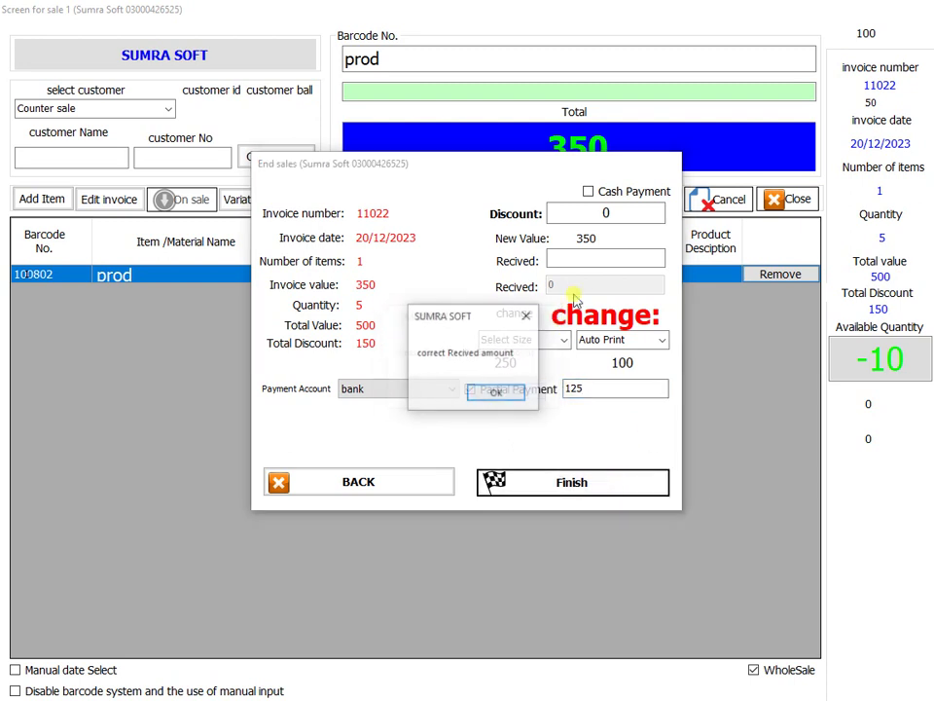
click(483, 395)
click(601, 257)
text(350)
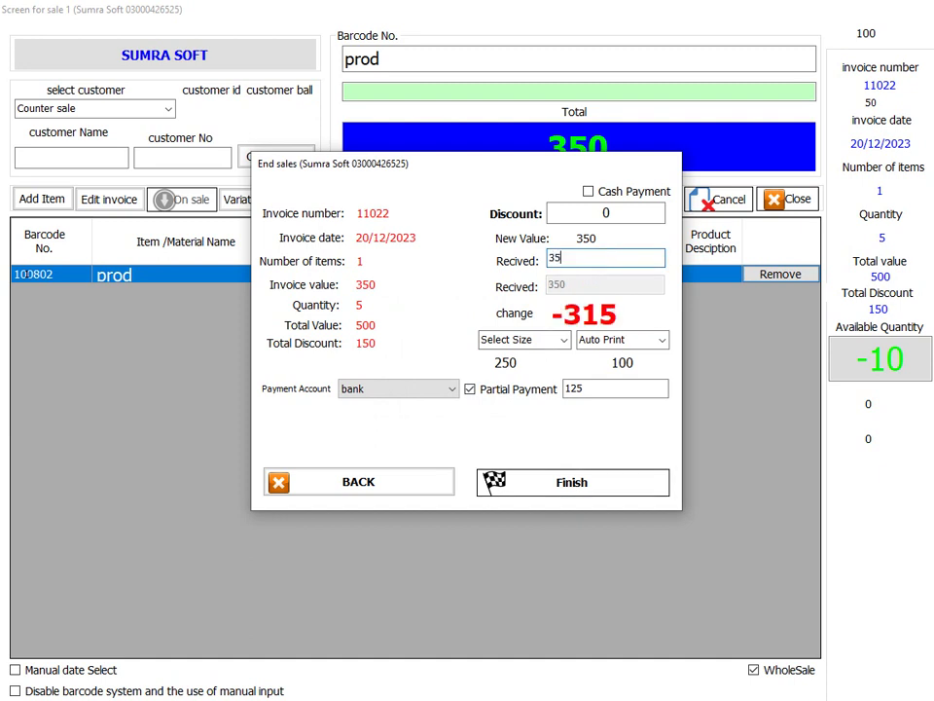
click(533, 484)
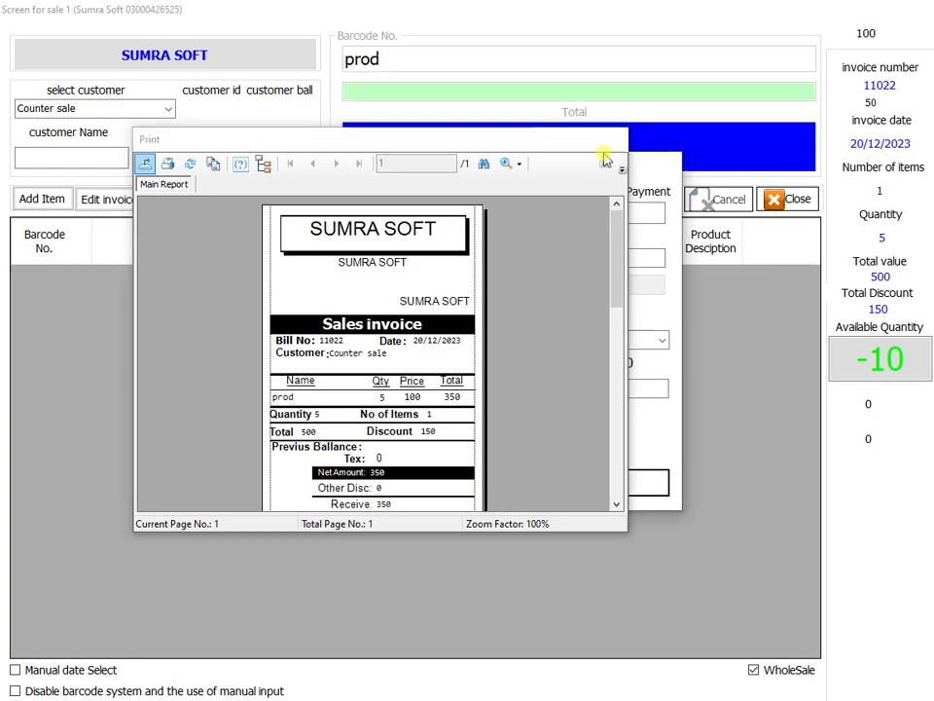
click(607, 141)
key(Escape)
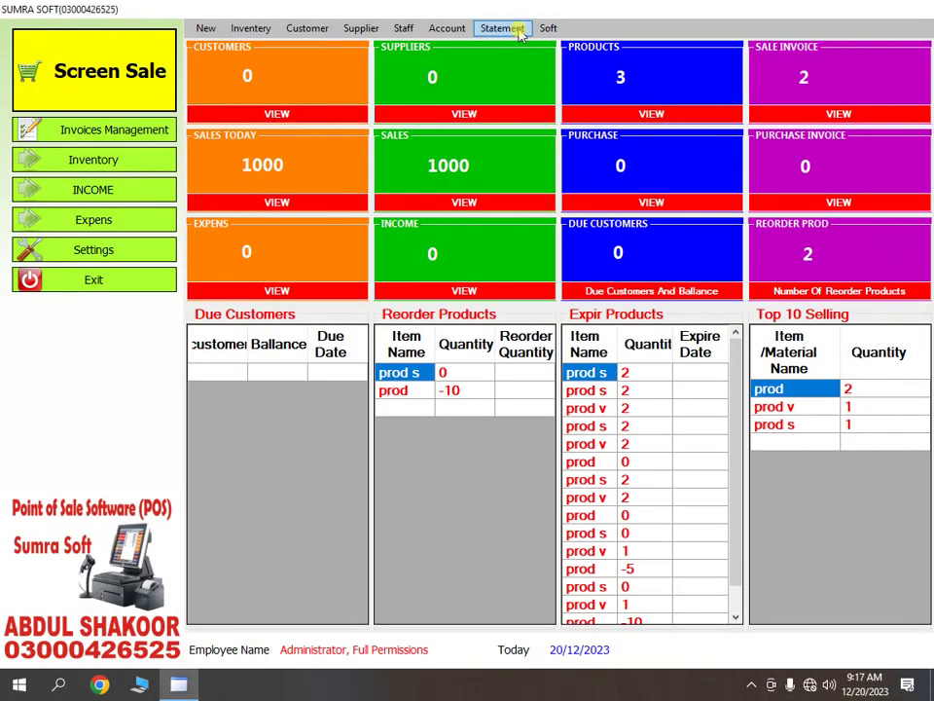
Step: Review the balance and transactions of the bank account in the cash manager, then close it
click(516, 30)
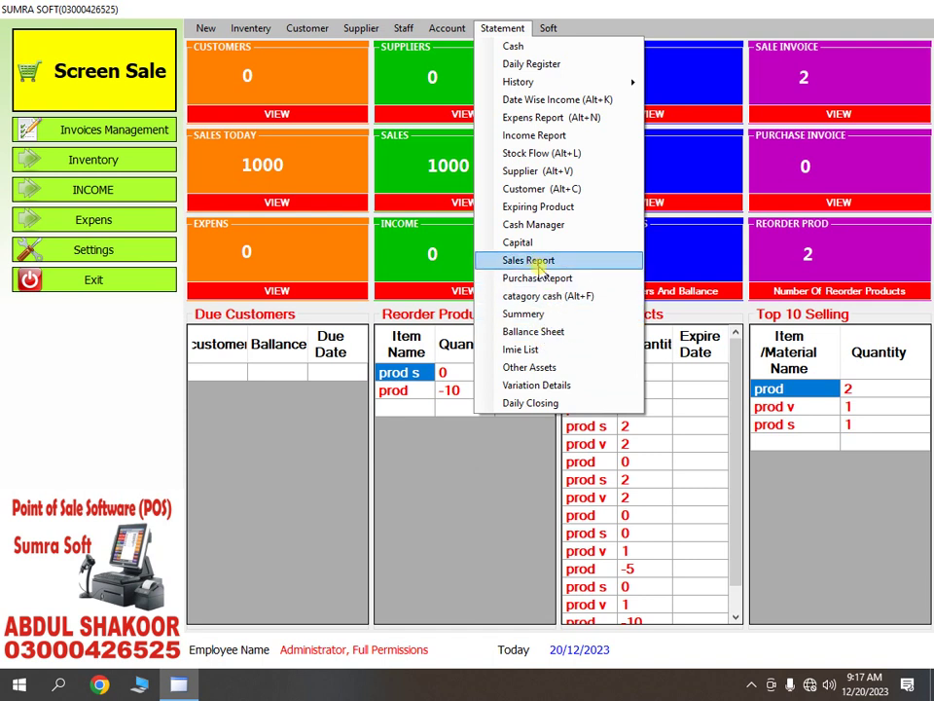
click(528, 224)
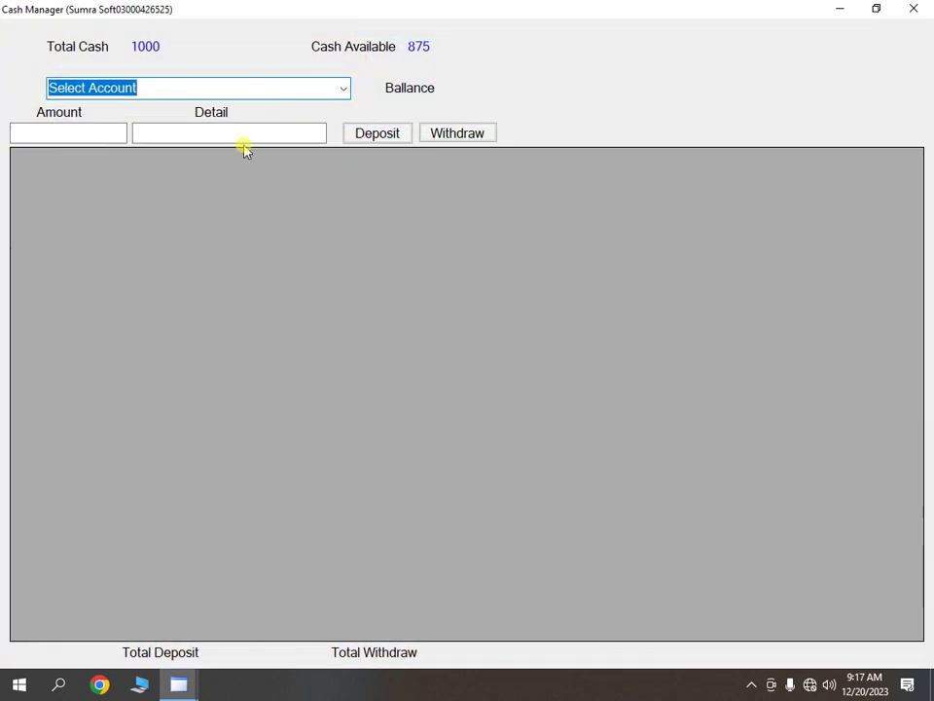
click(342, 89)
click(288, 109)
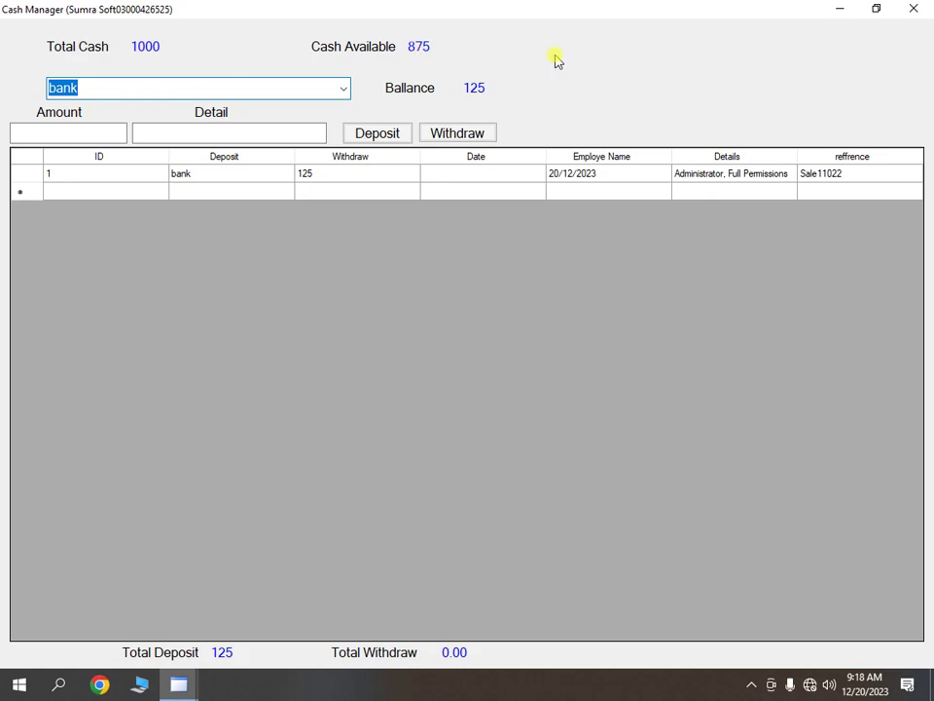
click(914, 8)
Step: Check which customers can be selected on the sale screen, then close it
click(134, 97)
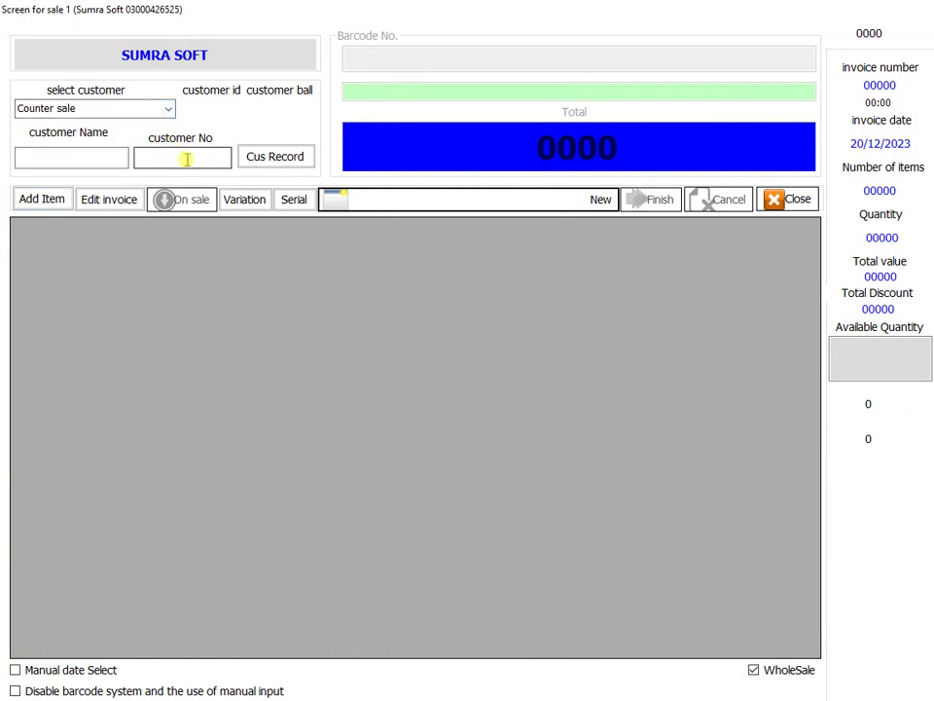
click(170, 109)
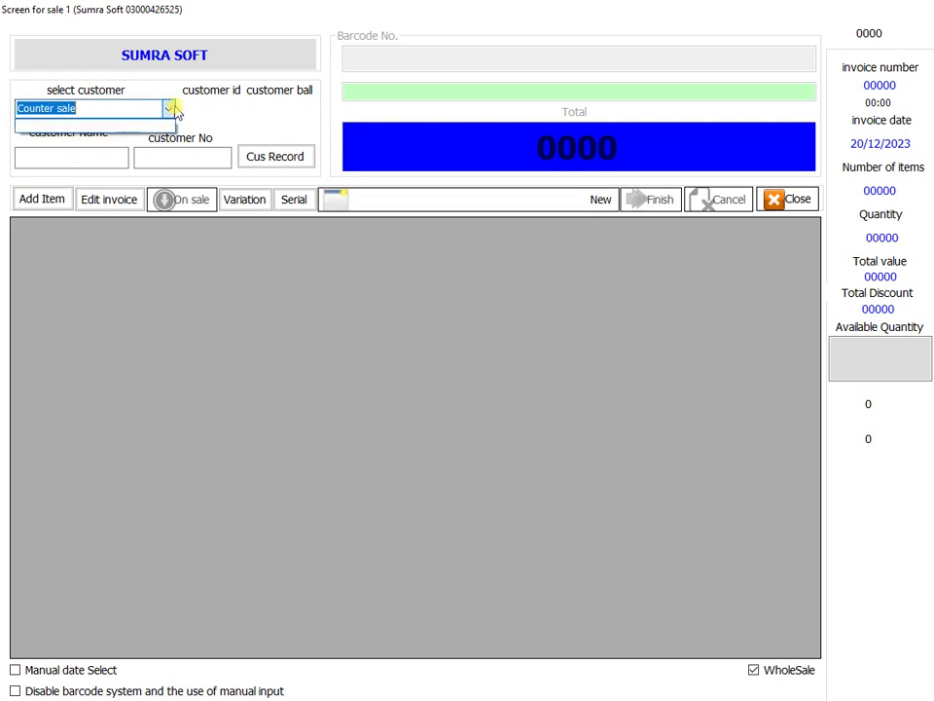
click(170, 113)
click(170, 112)
click(171, 112)
click(798, 200)
Step: Start a new customer record with the name customer and the designation abc
click(300, 27)
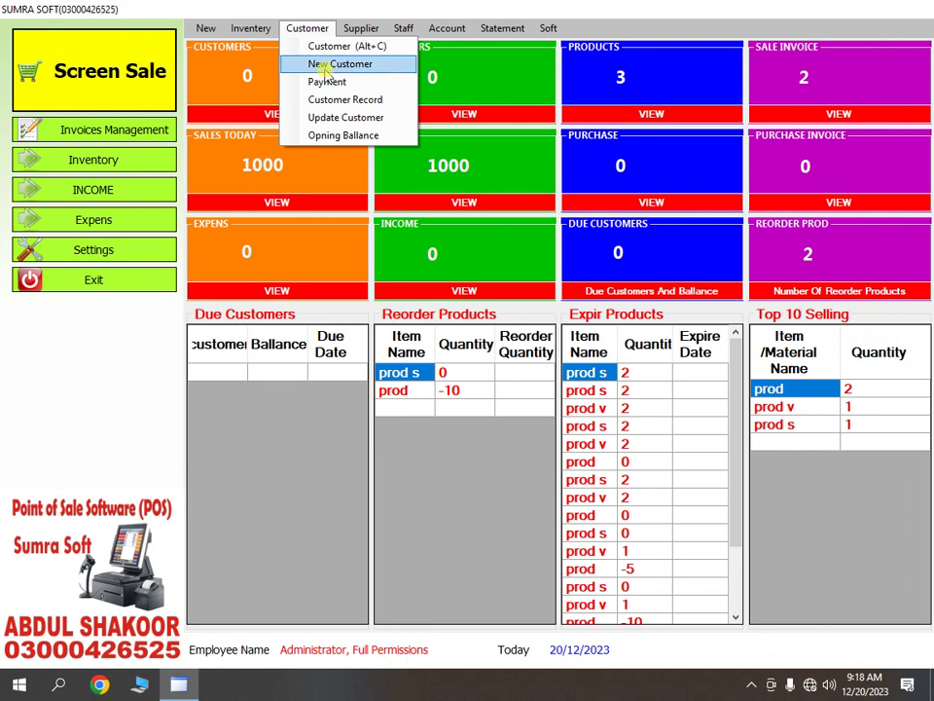
click(322, 63)
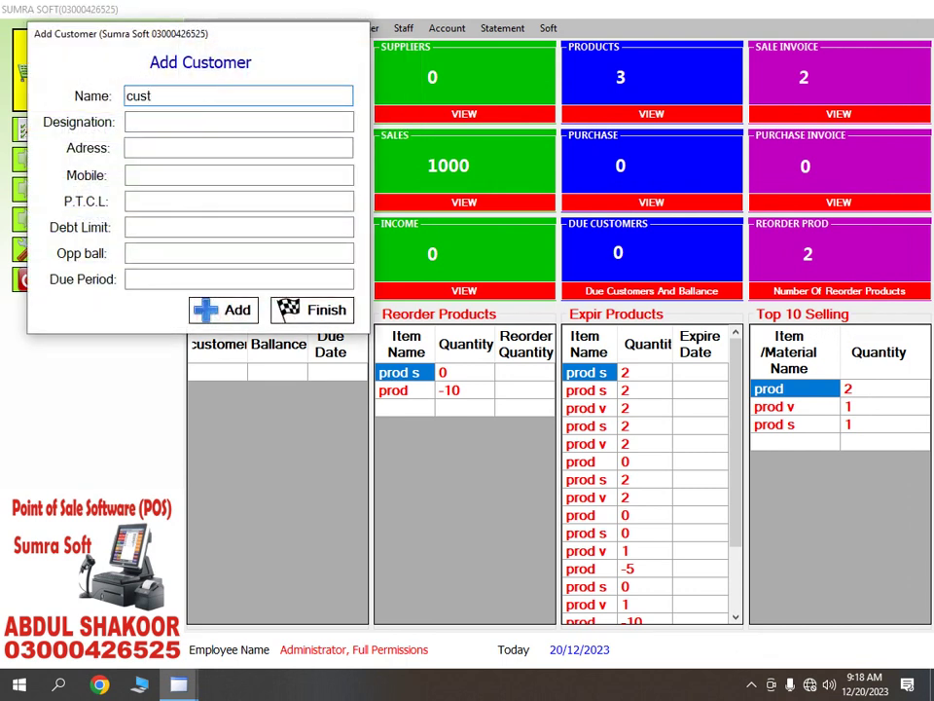
click(252, 125)
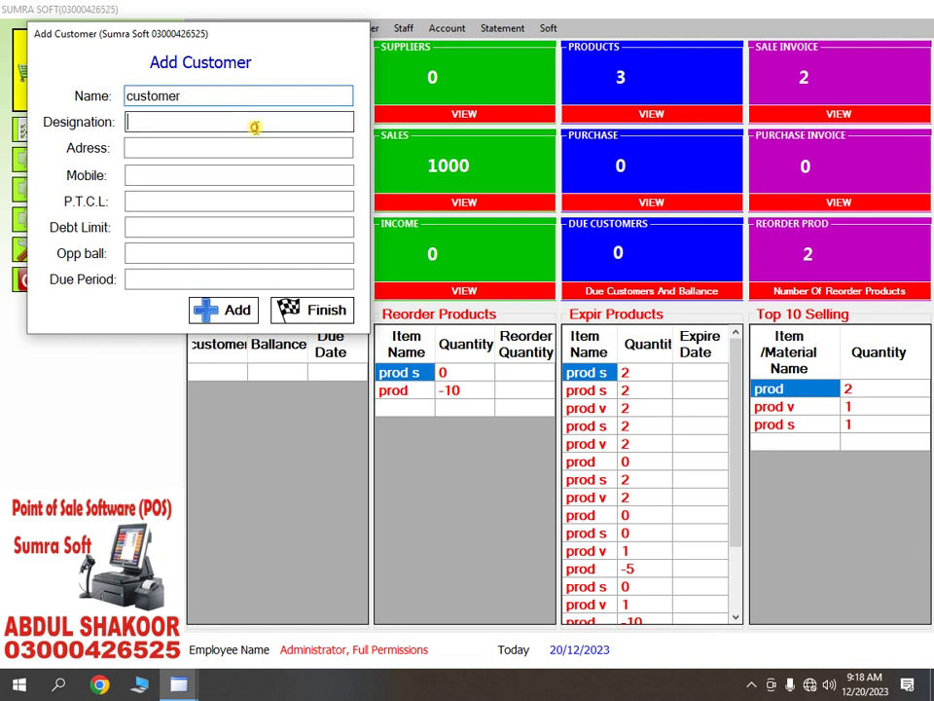
text(fdsgf)
drag(177, 122, 4, 135)
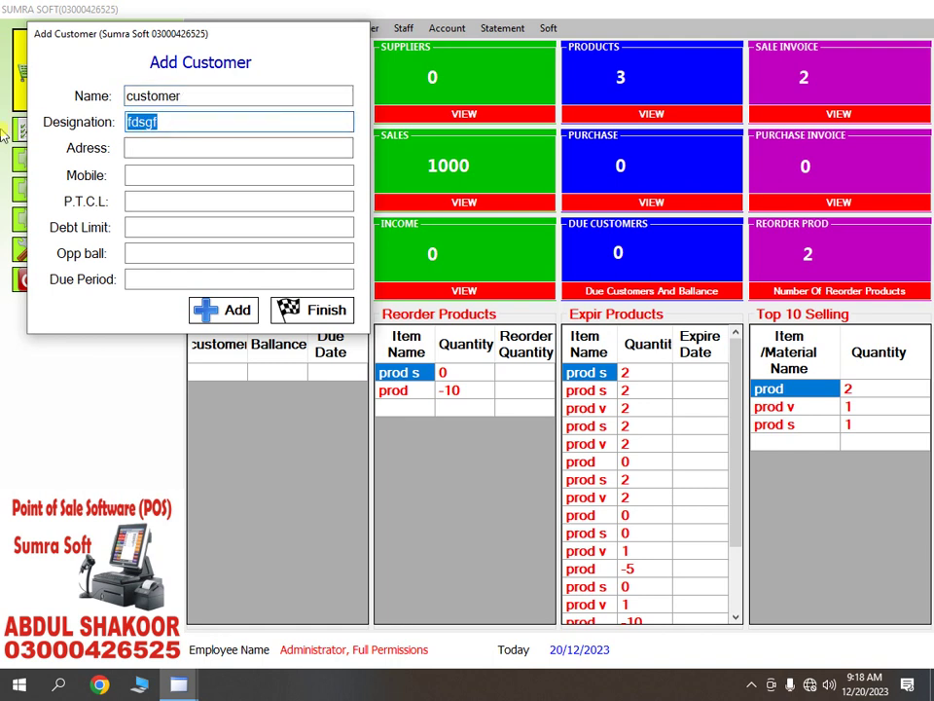
text(c)
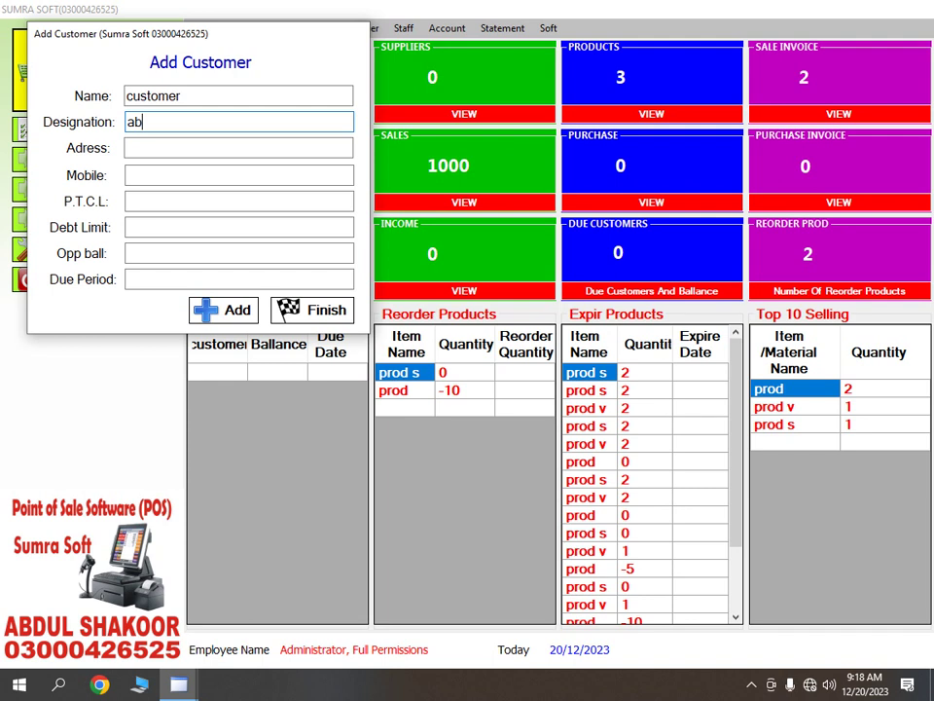
Step: Fill in the address abc, both phone numbers, debt limit 0 and due period 30, then save the customer and close the form
key(Tab)
text(0300)
key(Tab)
text(0300)
key(Tab)
key(Tab)
text(0)
key(Return)
key(Return)
click(288, 322)
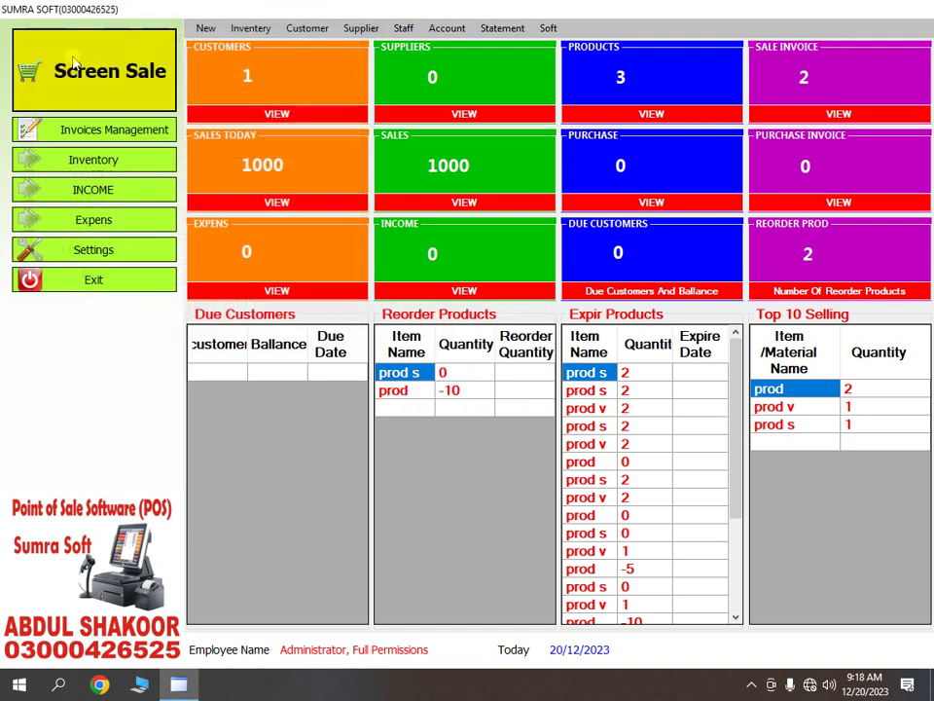
Step: Open a new sale, add one prod to the invoice and select customer as the buyer
click(73, 61)
text(prod)
key(Return)
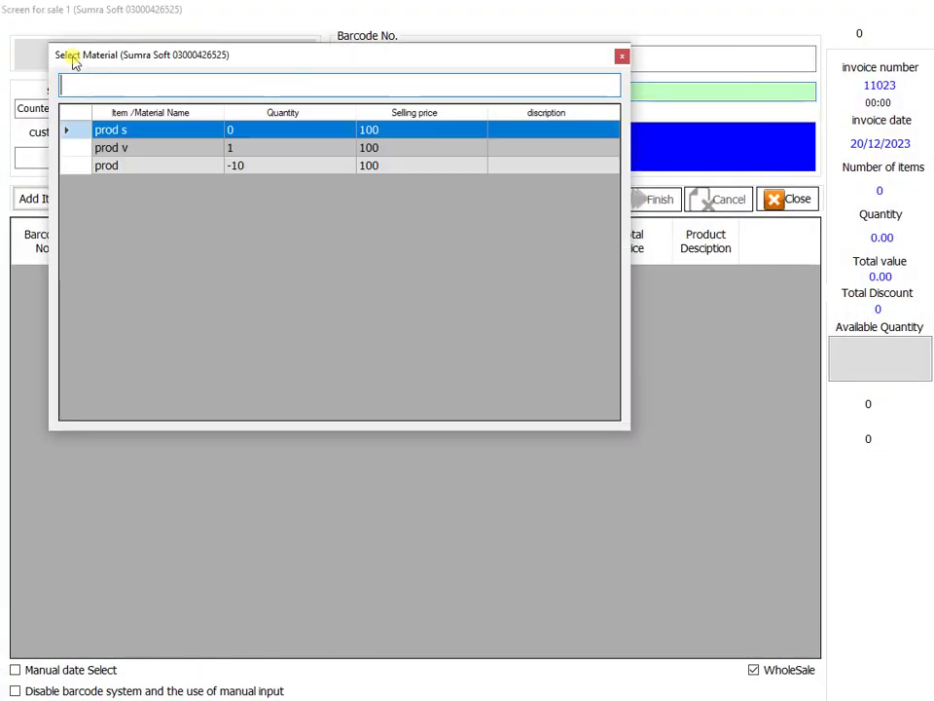
key(Down)
key(Down)
key(Return)
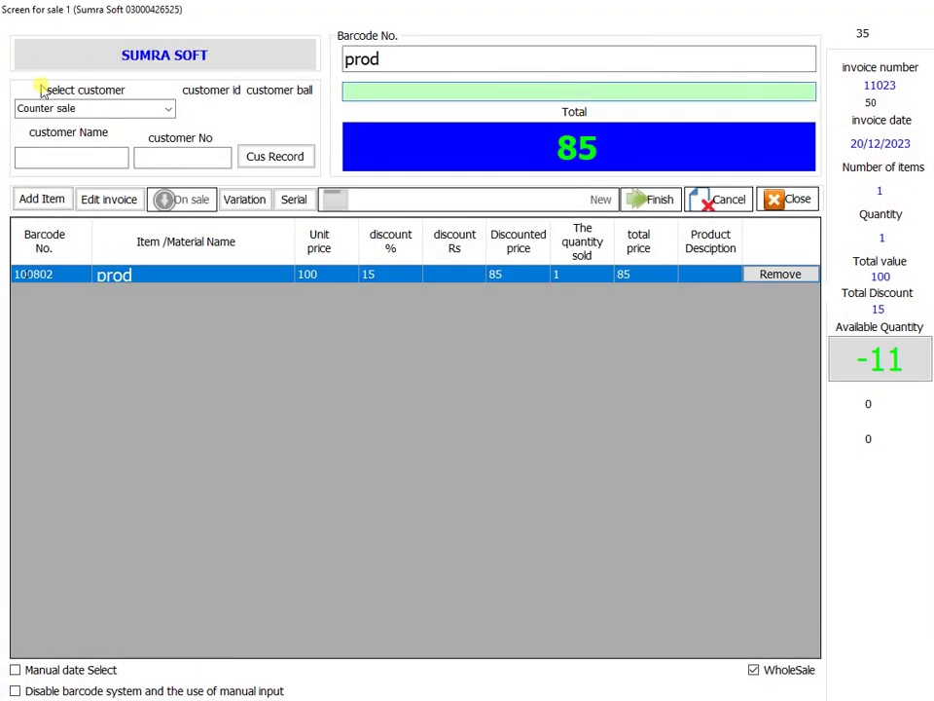
click(167, 109)
click(87, 124)
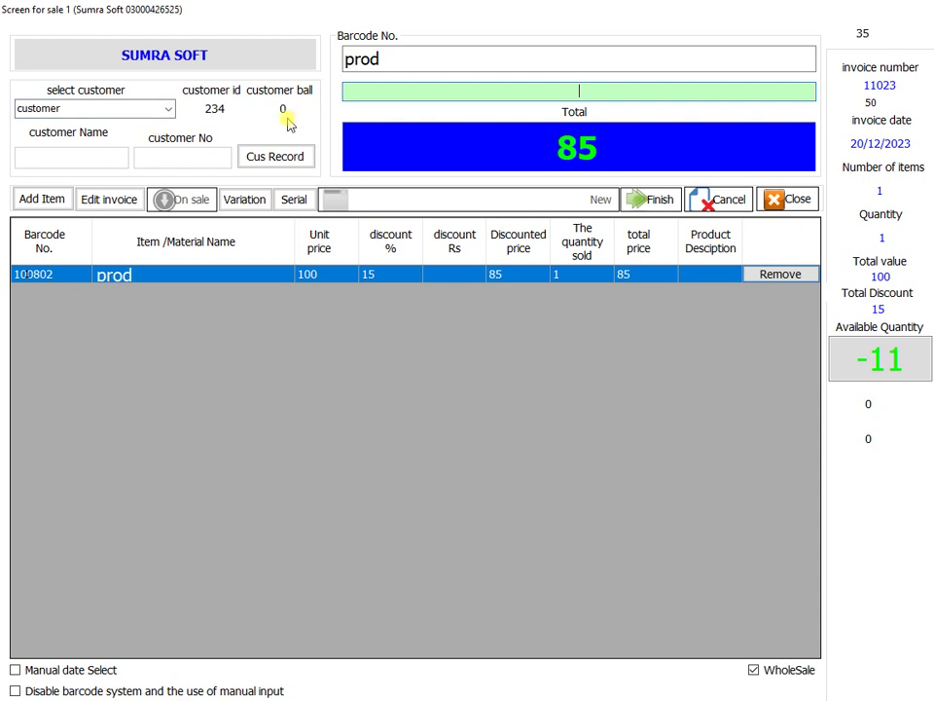
Step: Finish the customer's sale on credit with 0 received, then close the invoice preview and the sale screen
key(Return)
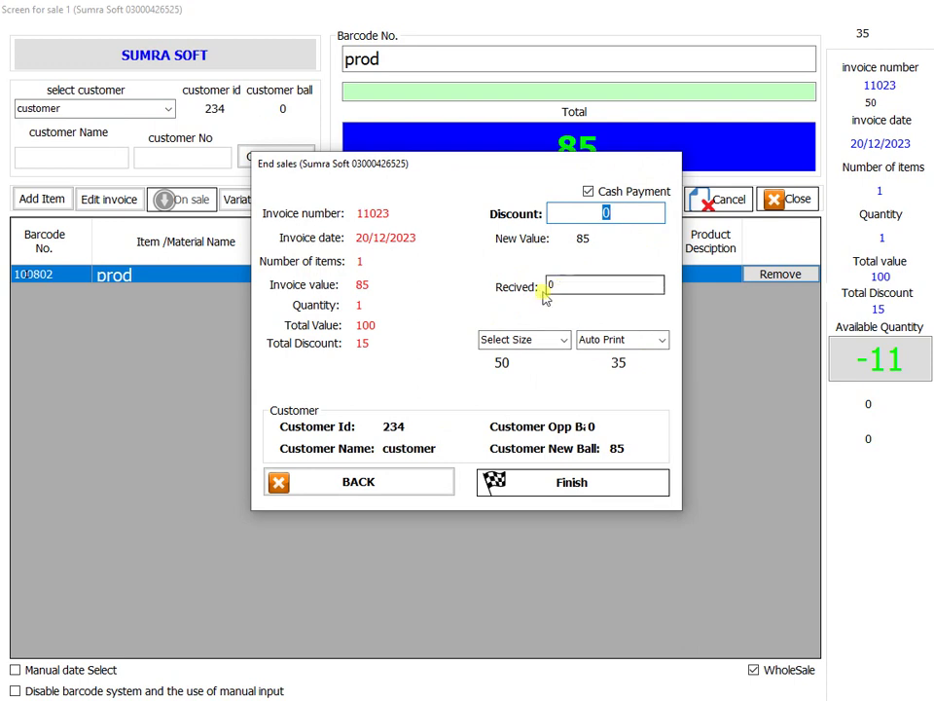
click(609, 484)
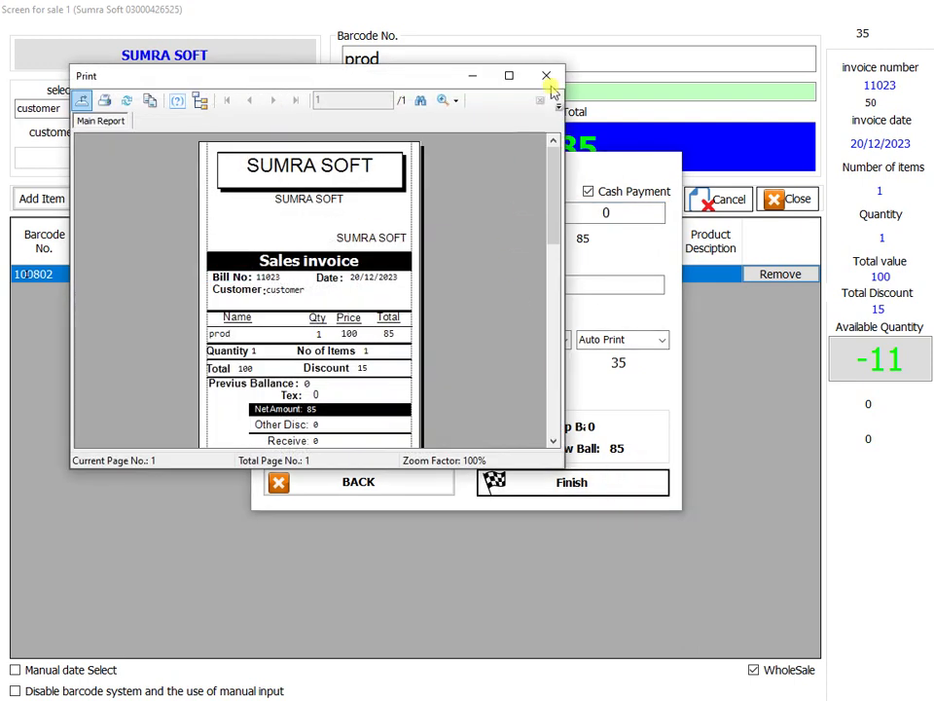
click(546, 75)
click(788, 198)
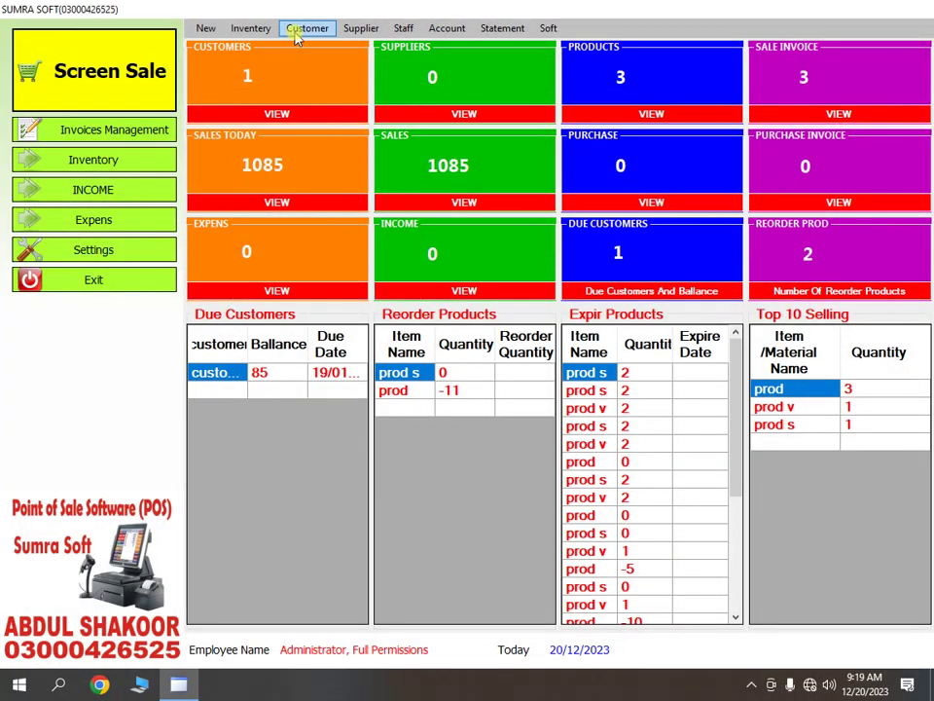
Step: Review the customer's balance and due date in the customer list and the recorded sales in invoice management
click(297, 32)
click(308, 44)
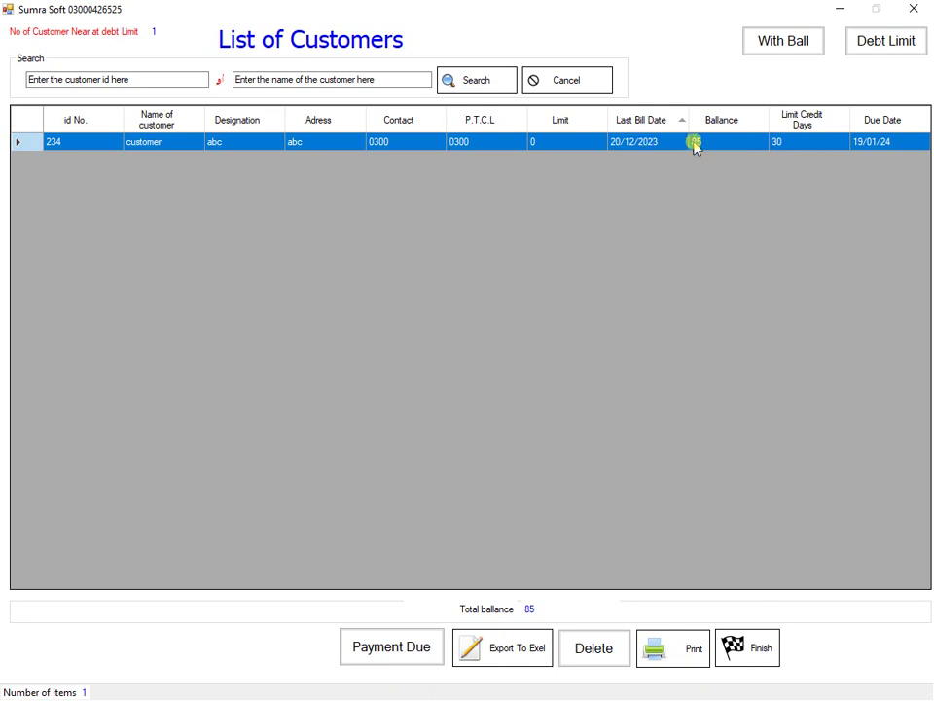
click(757, 644)
click(304, 28)
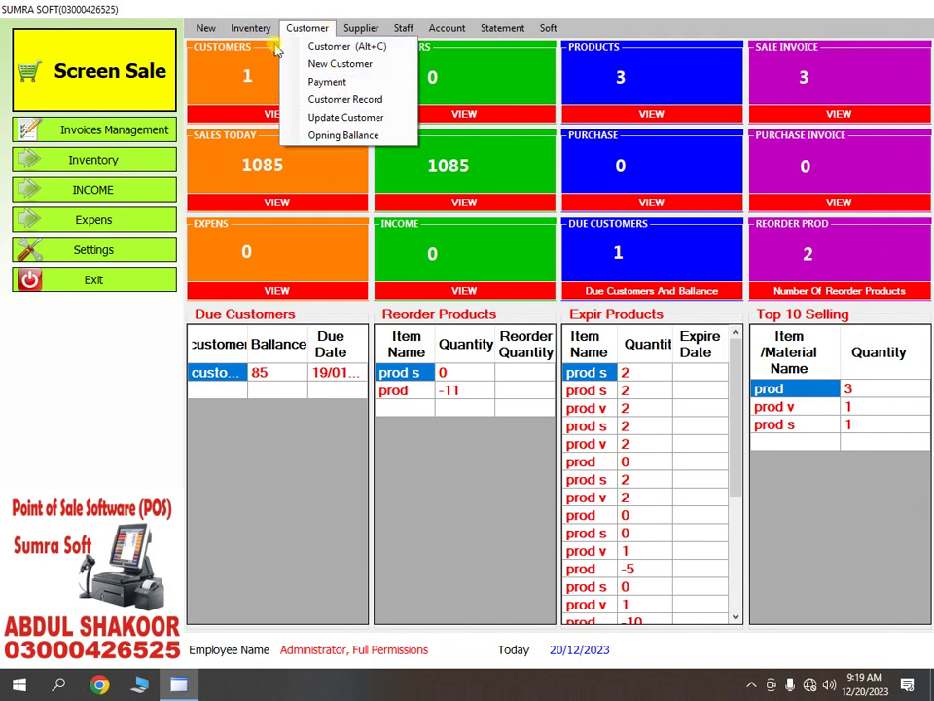
click(142, 129)
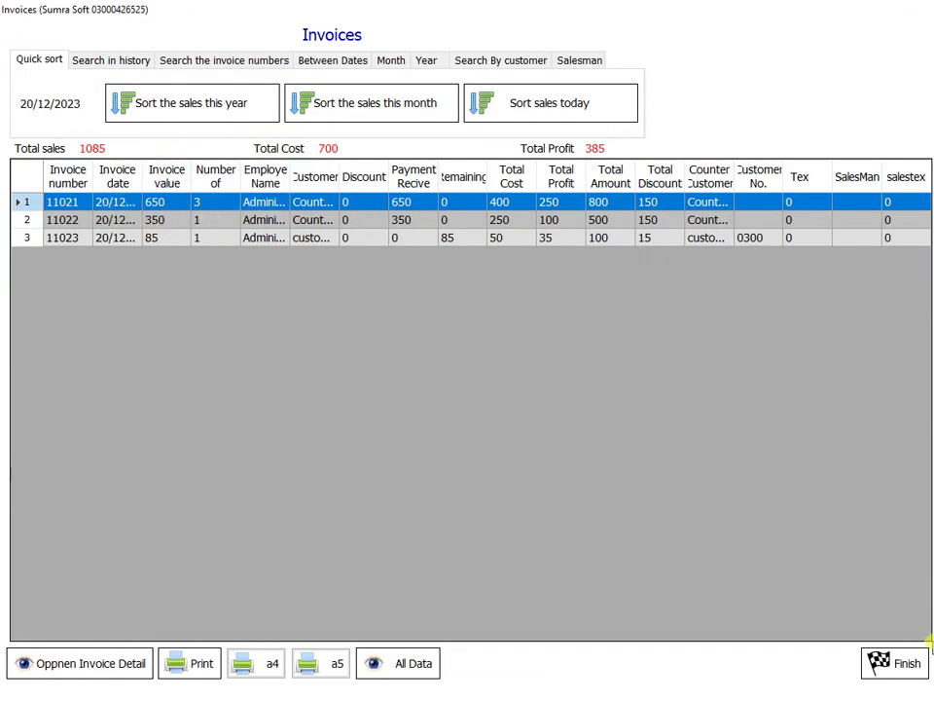
click(896, 663)
Step: Open the sale screen, view the counter sale customer records without entering a customer number, then close the records and the sale screen
click(122, 76)
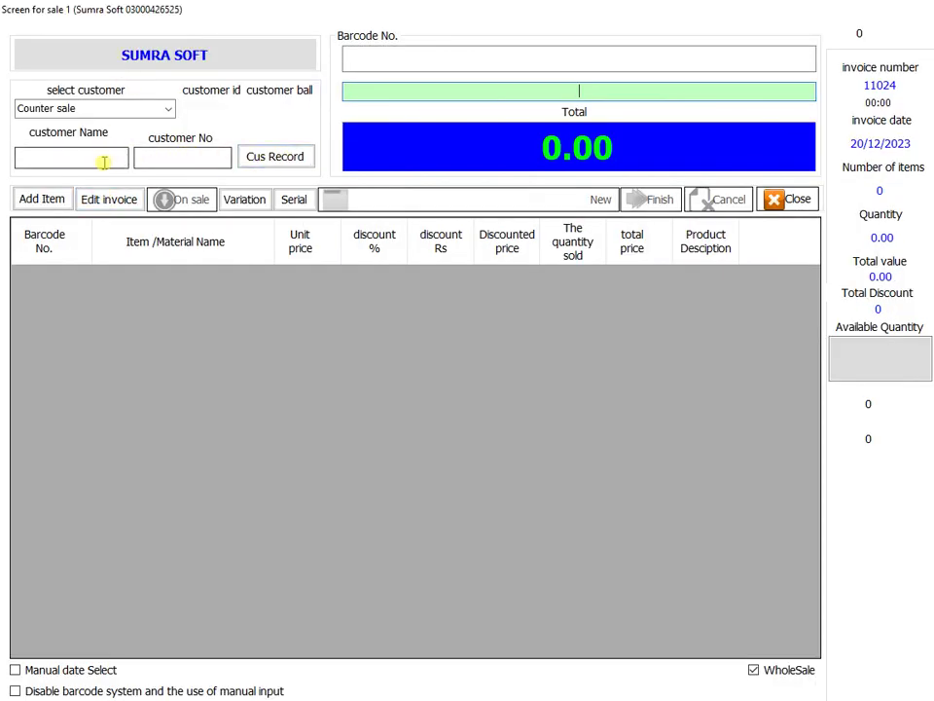
click(260, 164)
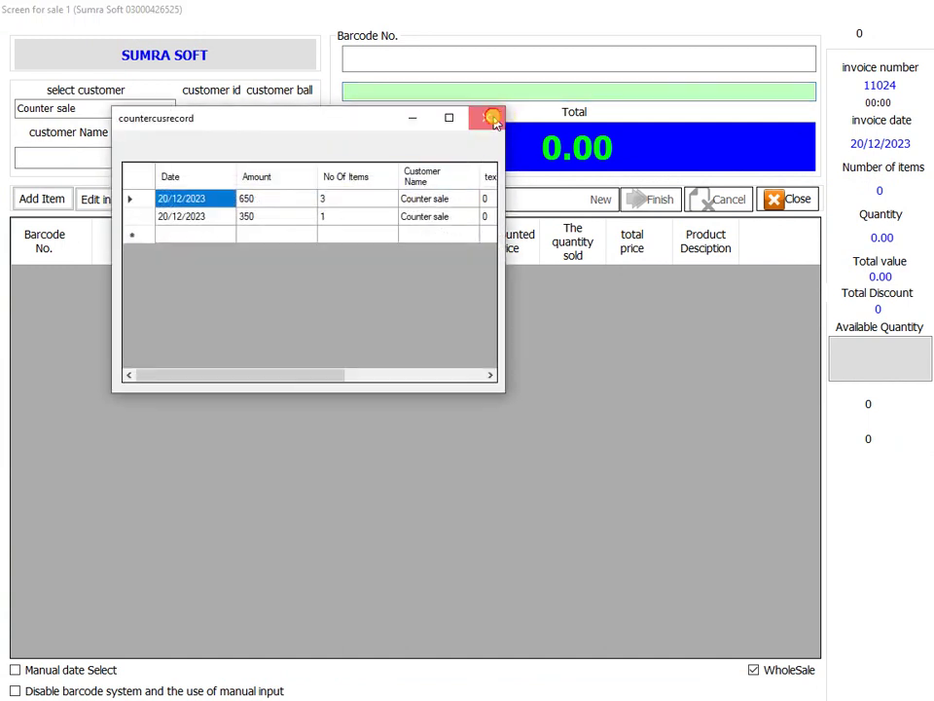
click(483, 119)
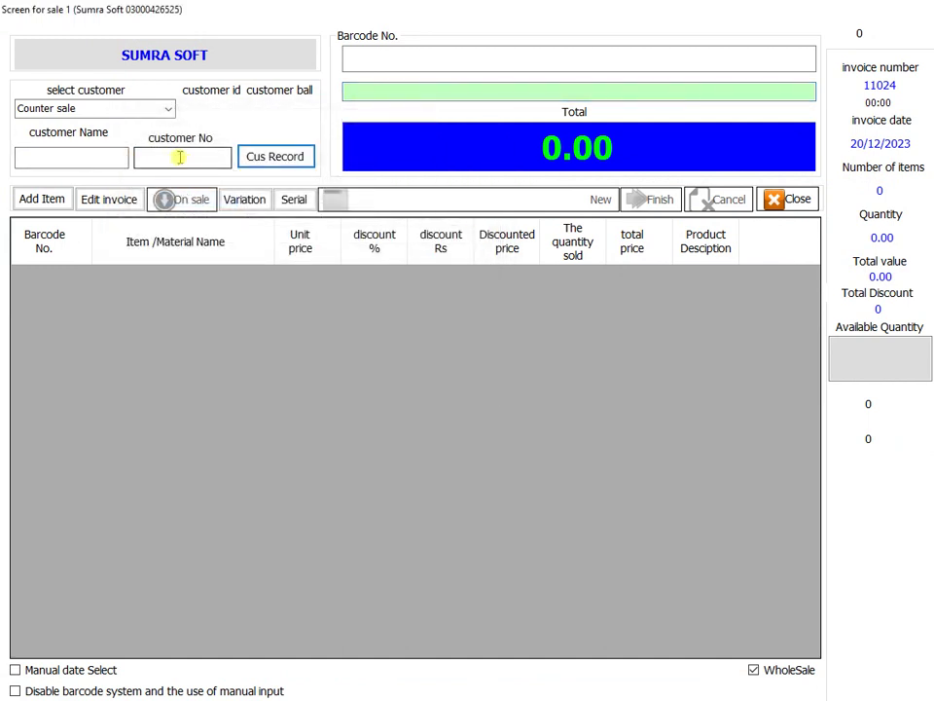
click(257, 160)
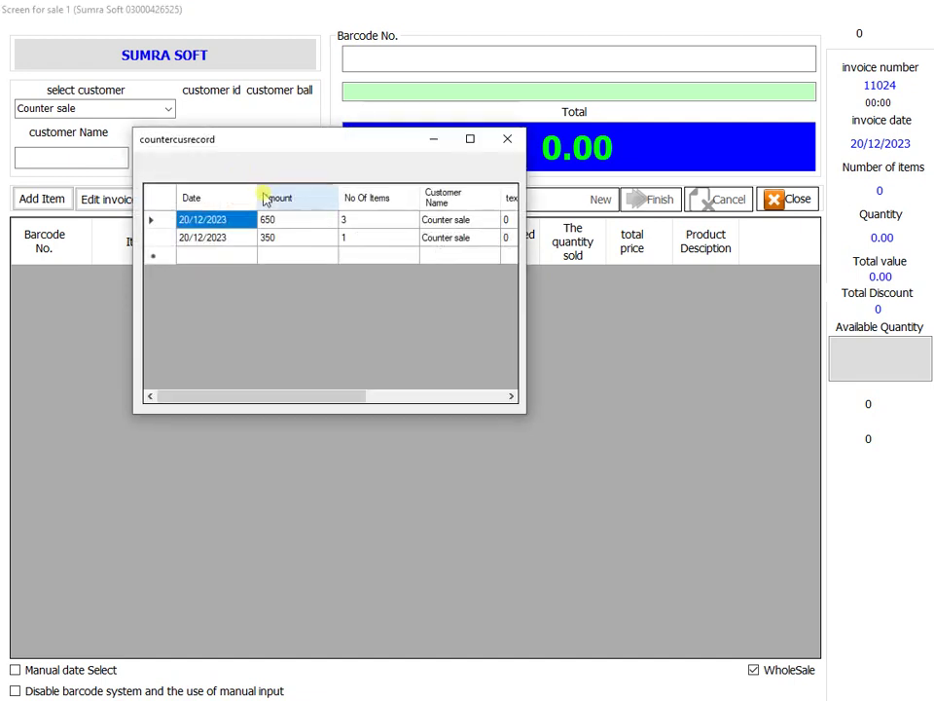
mouse_move(333, 401)
mouse_down()
mouse_move(461, 410)
mouse_move(321, 403)
mouse_up()
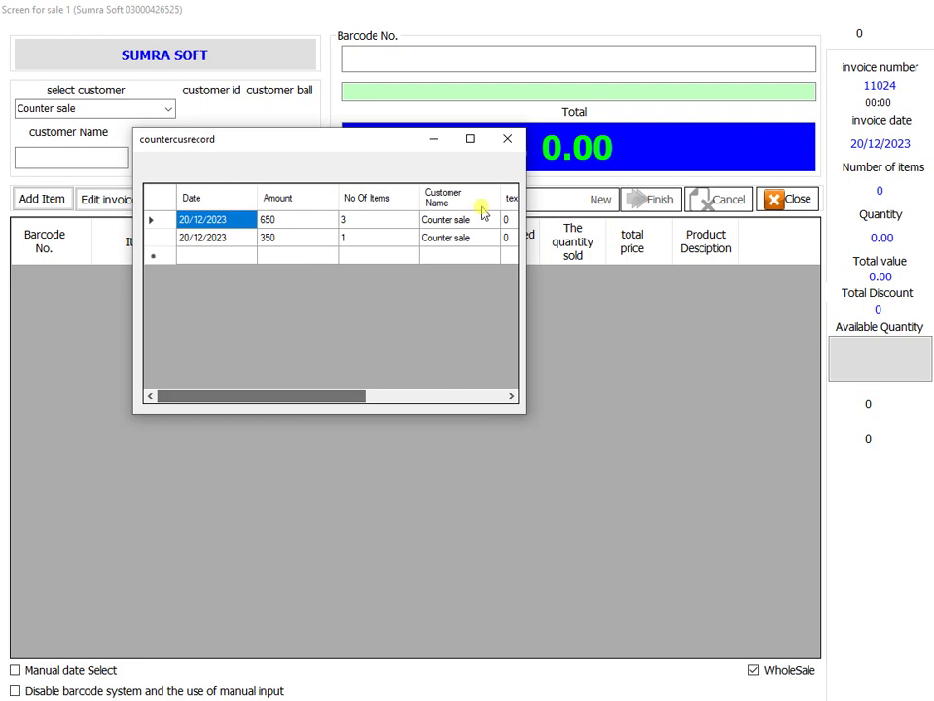
click(507, 139)
click(805, 256)
Step: Look up the registered customer's contact number in the customer list, then close the list
click(292, 27)
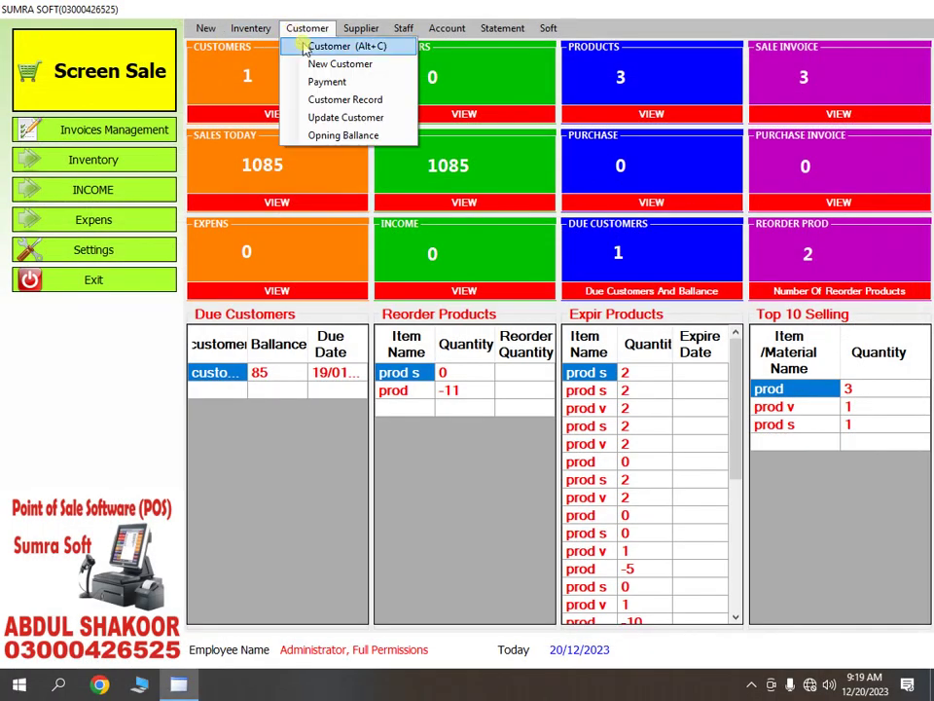
click(324, 49)
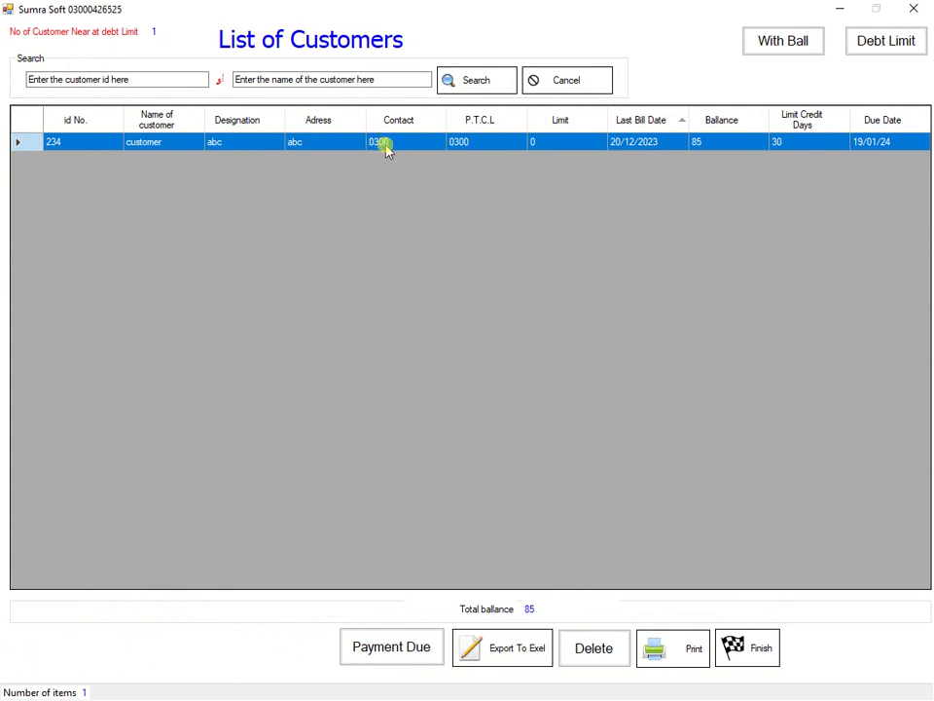
click(776, 651)
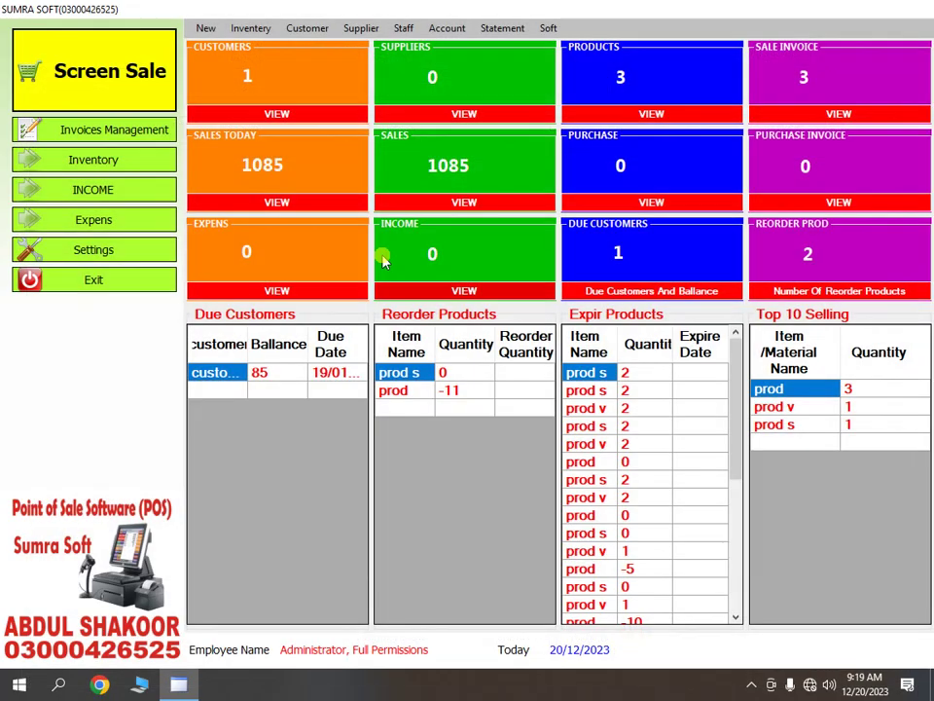
Step: On the sale screen, enter the customer's contact number, view that customer's purchase record, then close the record and the sale screen
click(112, 60)
click(183, 158)
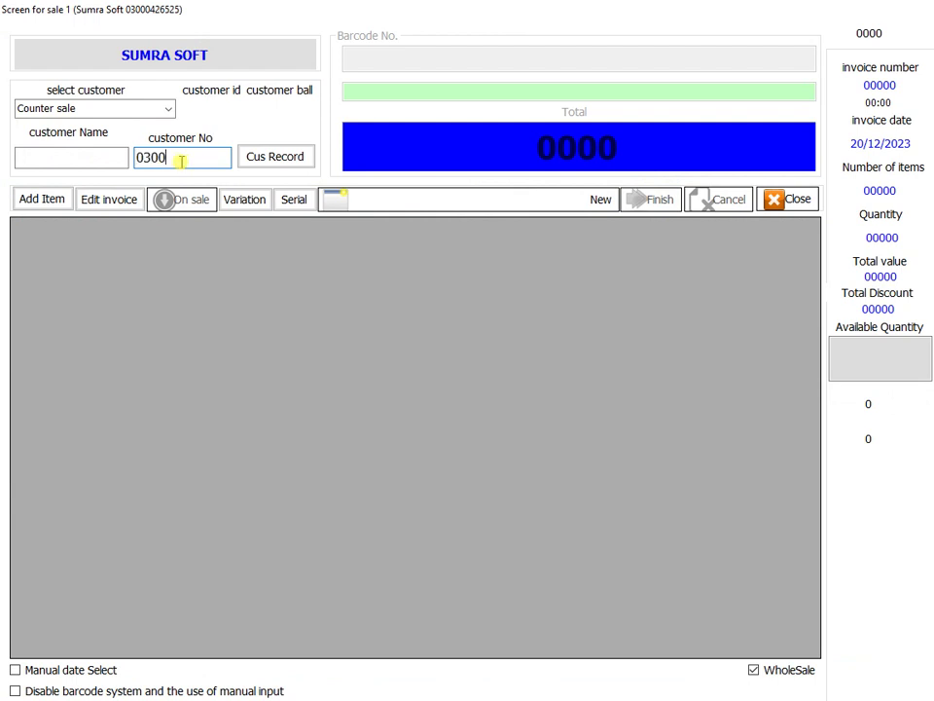
click(273, 157)
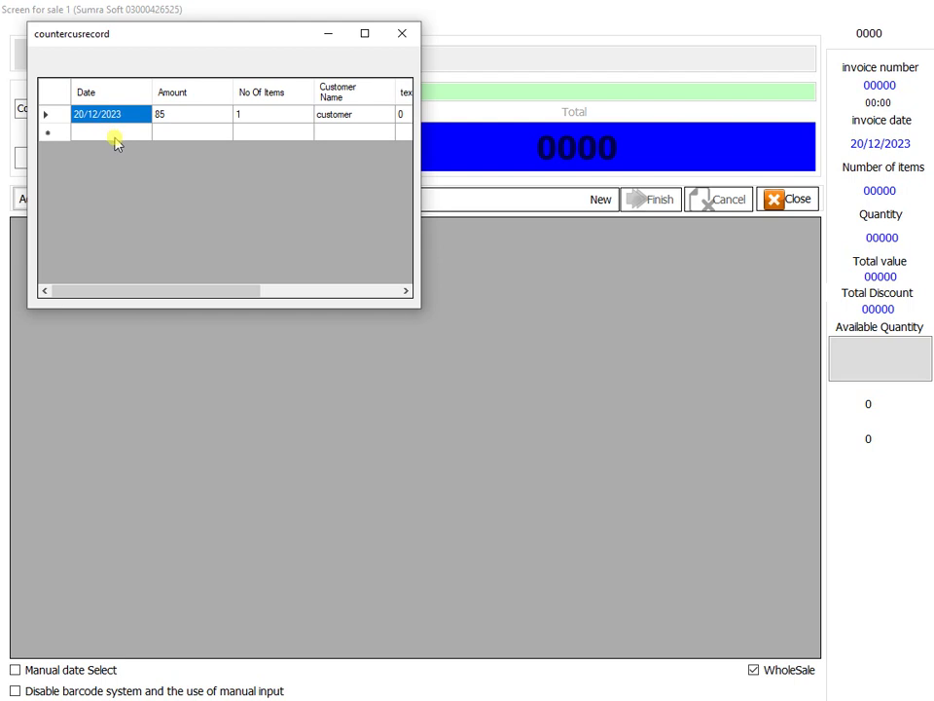
drag(200, 290, 215, 312)
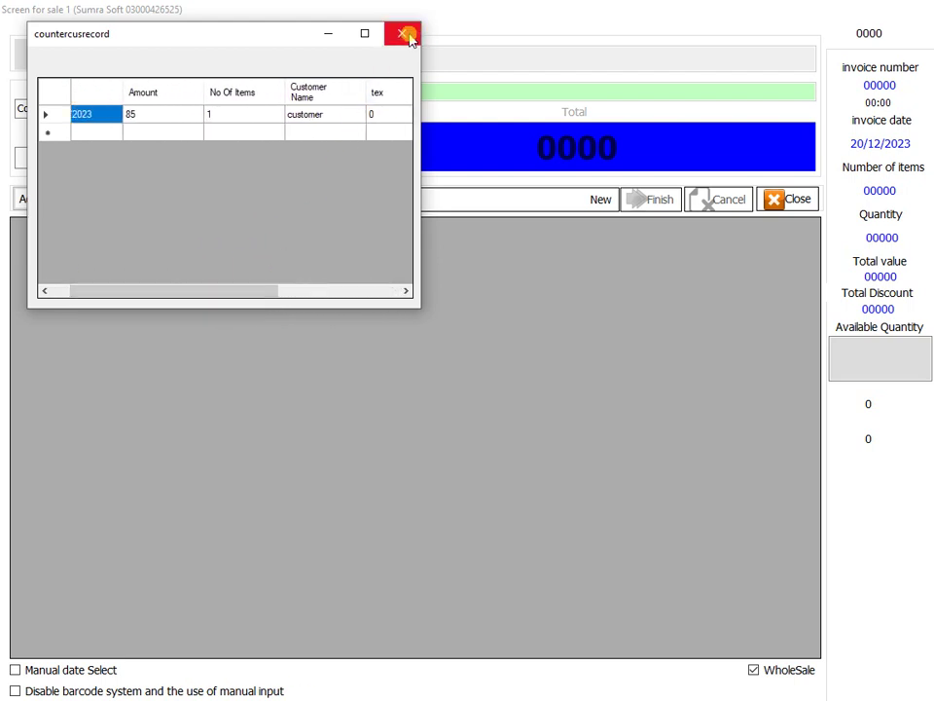
click(402, 33)
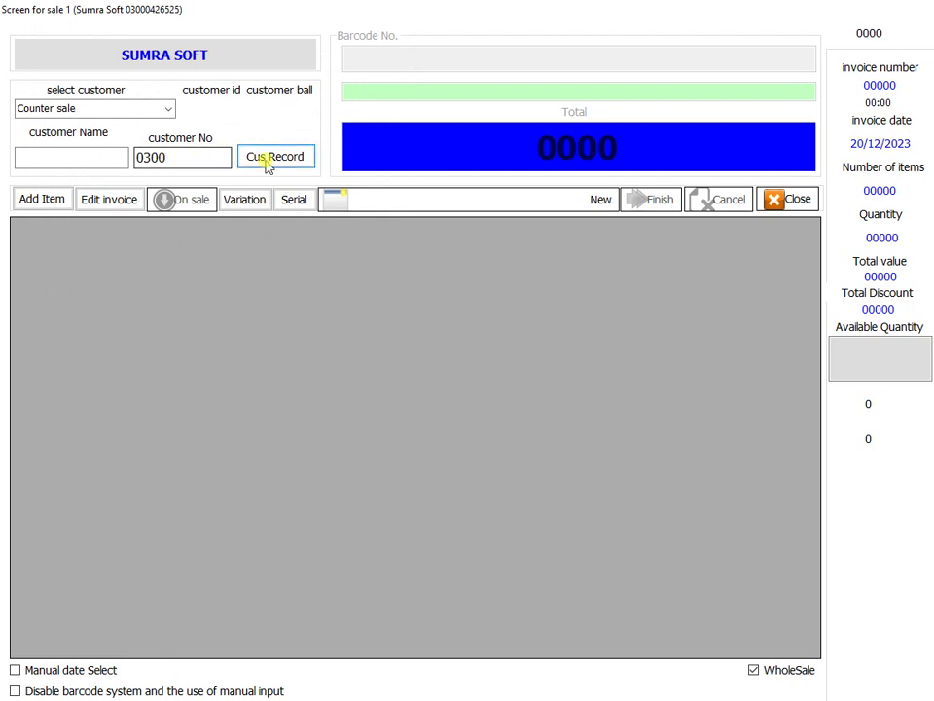
click(306, 161)
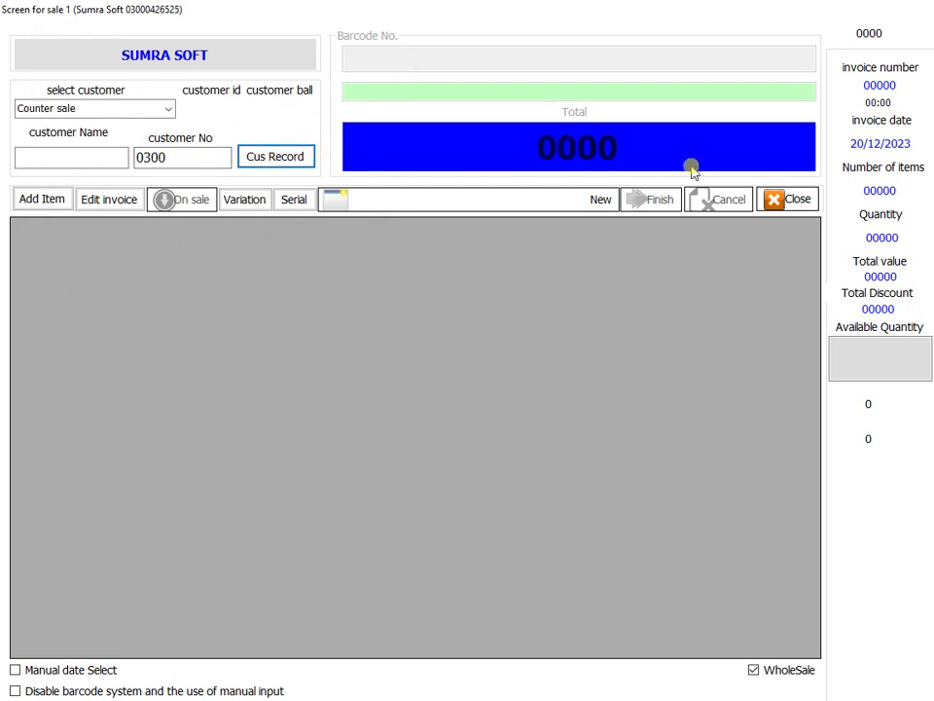
click(773, 200)
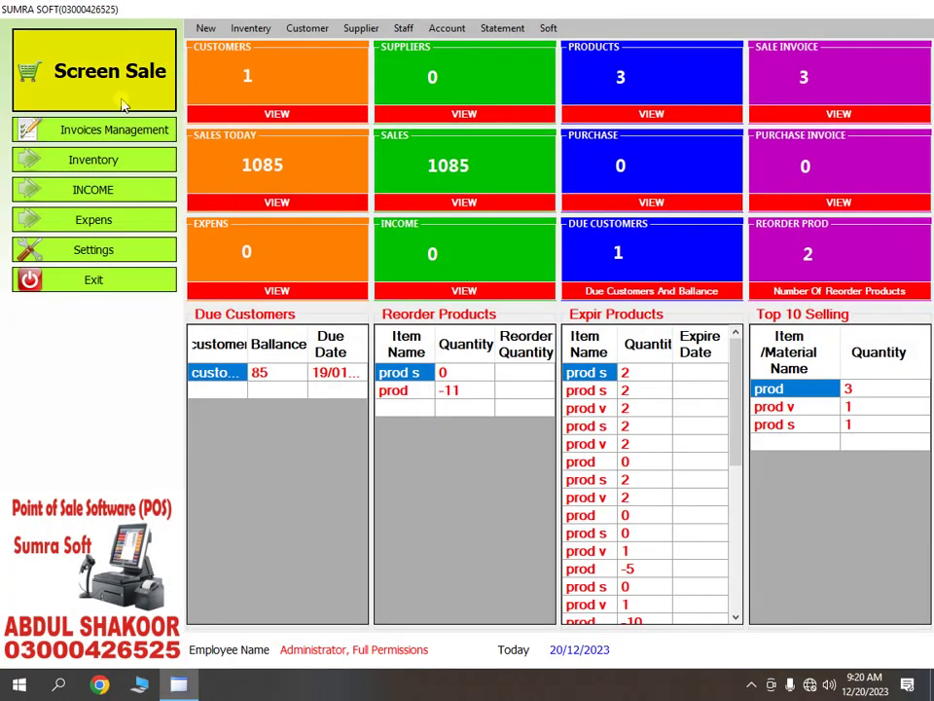